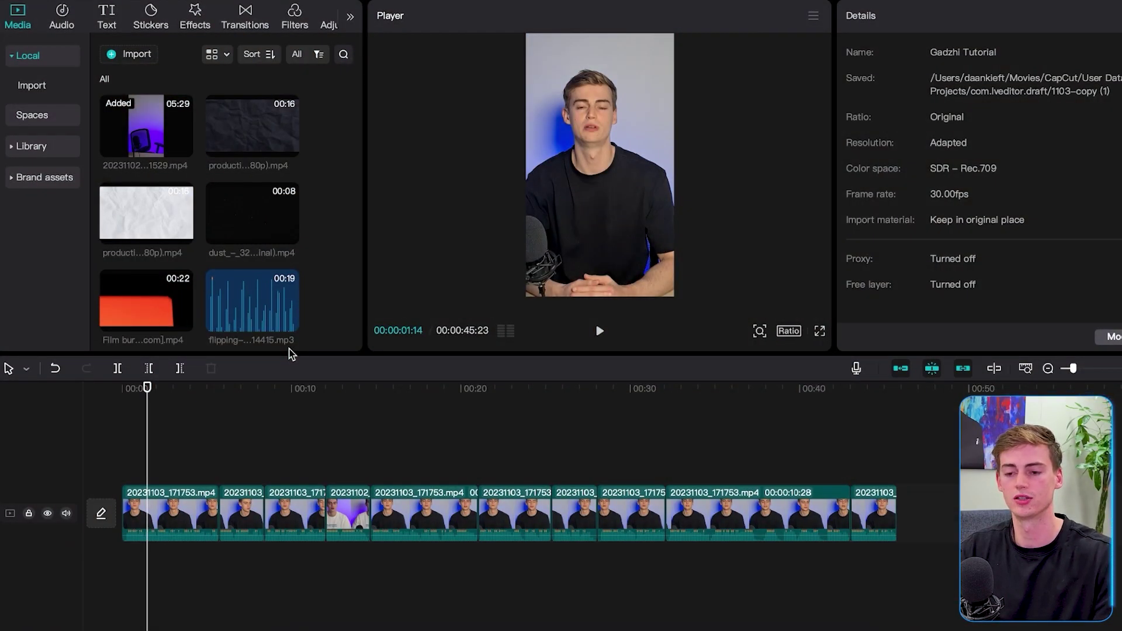
Place the topographic texture video on an overlay track about 1 second into the timeline and preview the opening
{"action": "scroll", "coordinate": [289, 348], "scroll_direction": "down", "scroll_amount": 5}
{"action": "left_click_drag", "start_coordinate": [251, 210], "coordinate": [147, 469]}
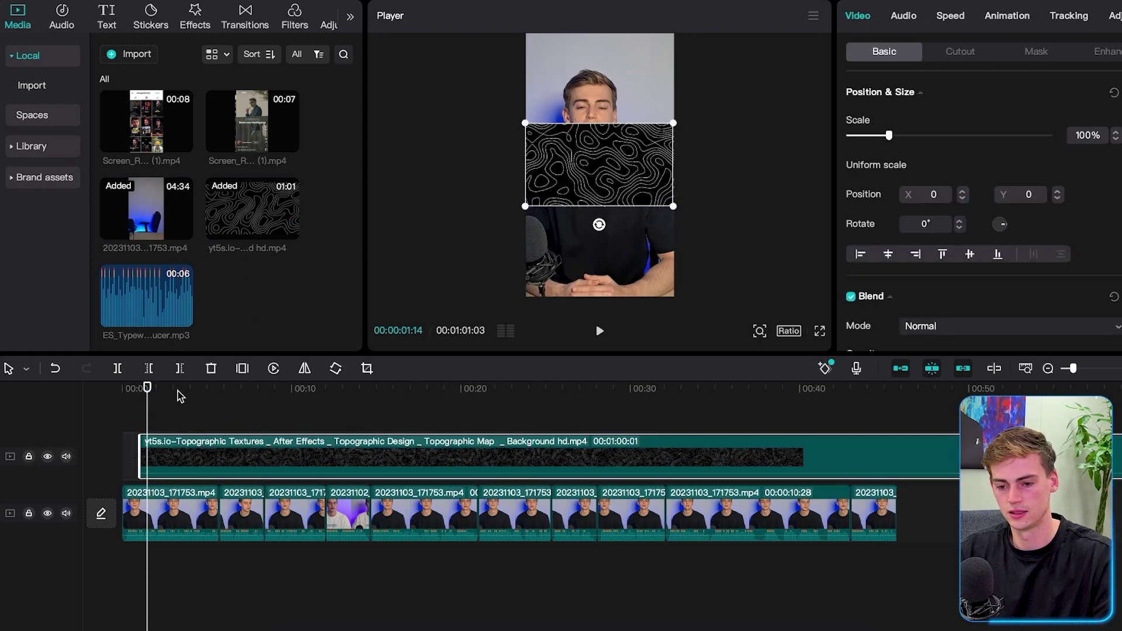
{"action": "left_click", "coordinate": [148, 390]}
{"action": "left_click_drag", "start_coordinate": [148, 390], "coordinate": [133, 392]}
{"action": "key", "text": "space"}
{"action": "key", "text": "space"}
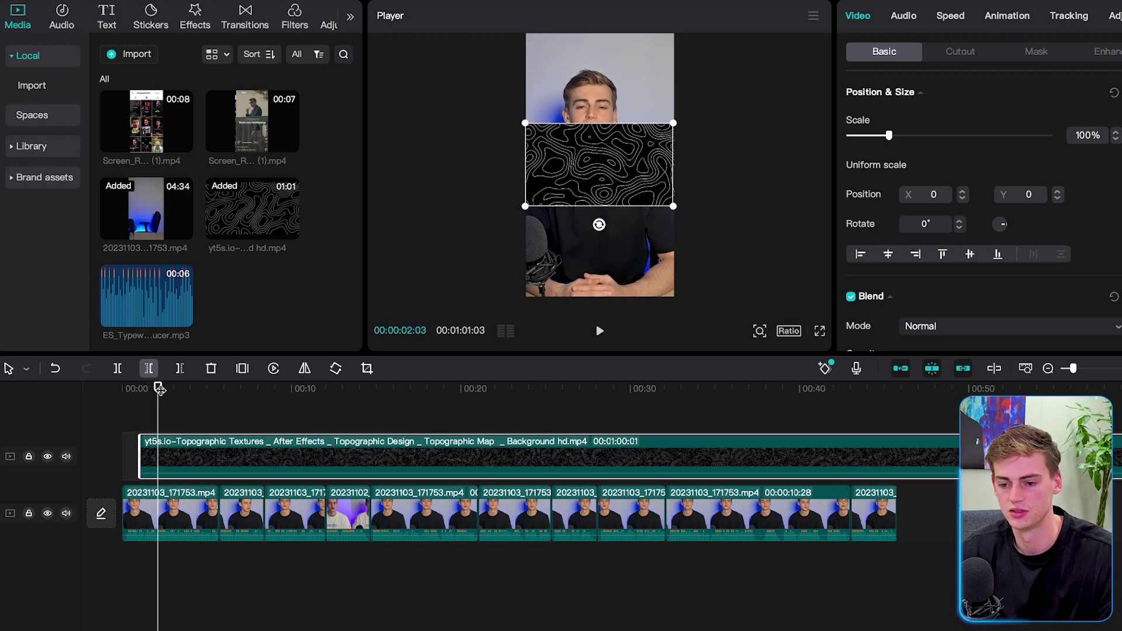
Split the topographic overlay at 00:00:02:13 and delete the part after the cut
{"action": "left_click_drag", "start_coordinate": [160, 390], "coordinate": [143, 386]}
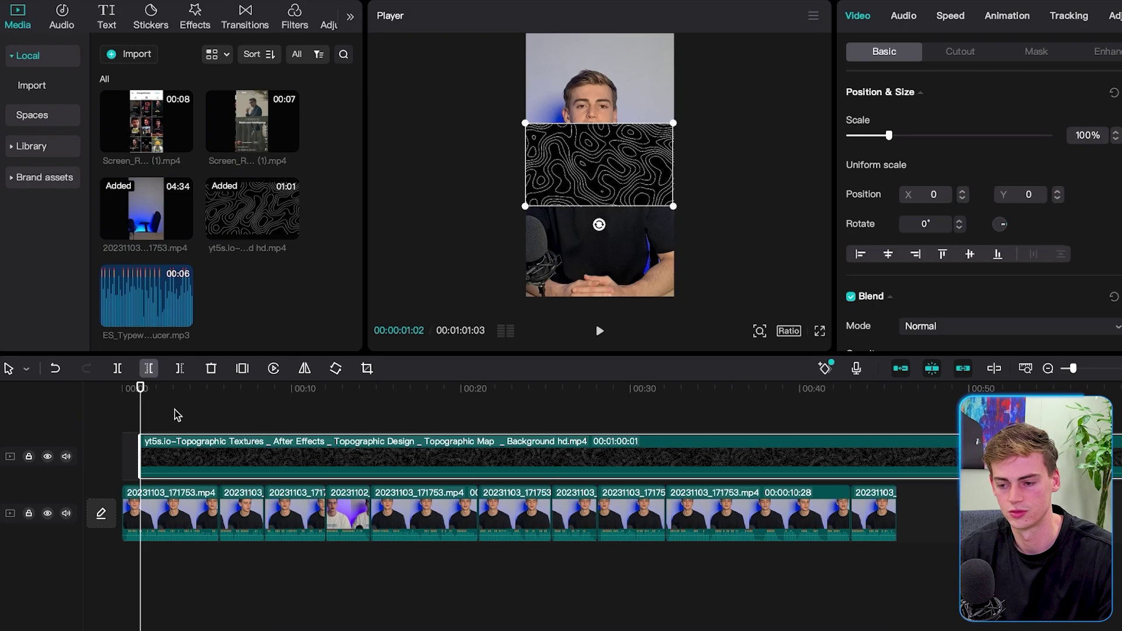
{"action": "key", "text": "space"}
{"action": "key", "text": "space"}
{"action": "key", "text": "ctrl+b"}
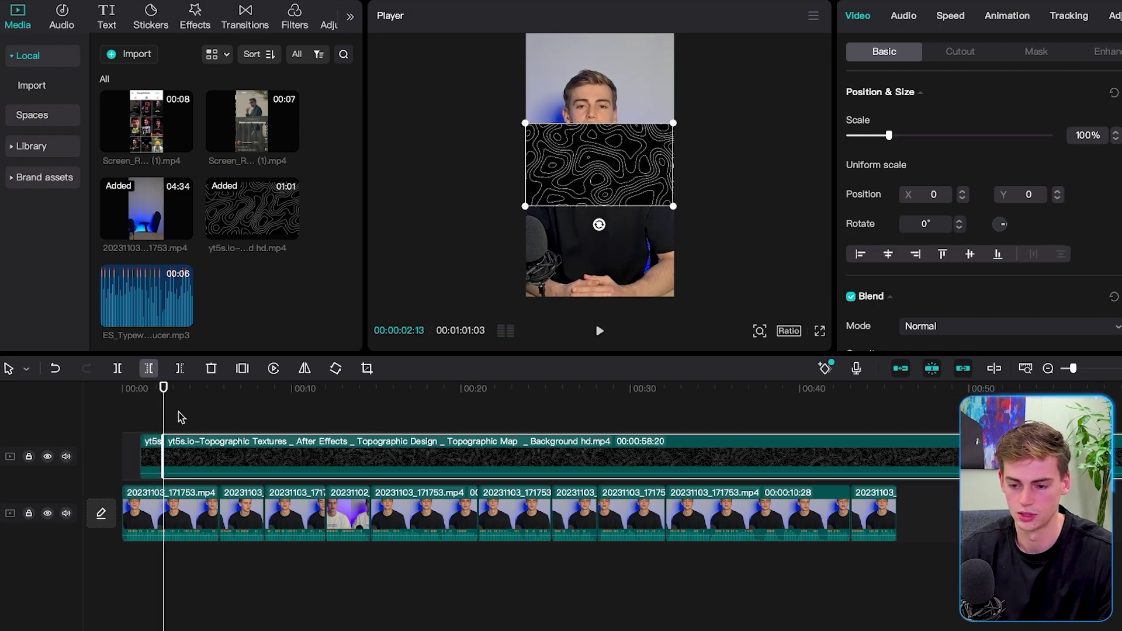
{"action": "key", "text": "Delete"}
Enlarge the topographic overlay to about 315% so it fills the vertical frame, and play it back
{"action": "left_click_drag", "start_coordinate": [164, 388], "coordinate": [143, 385]}
{"action": "left_click", "coordinate": [581, 187]}
{"action": "left_click_drag", "start_coordinate": [672, 208], "coordinate": [916, 346]}
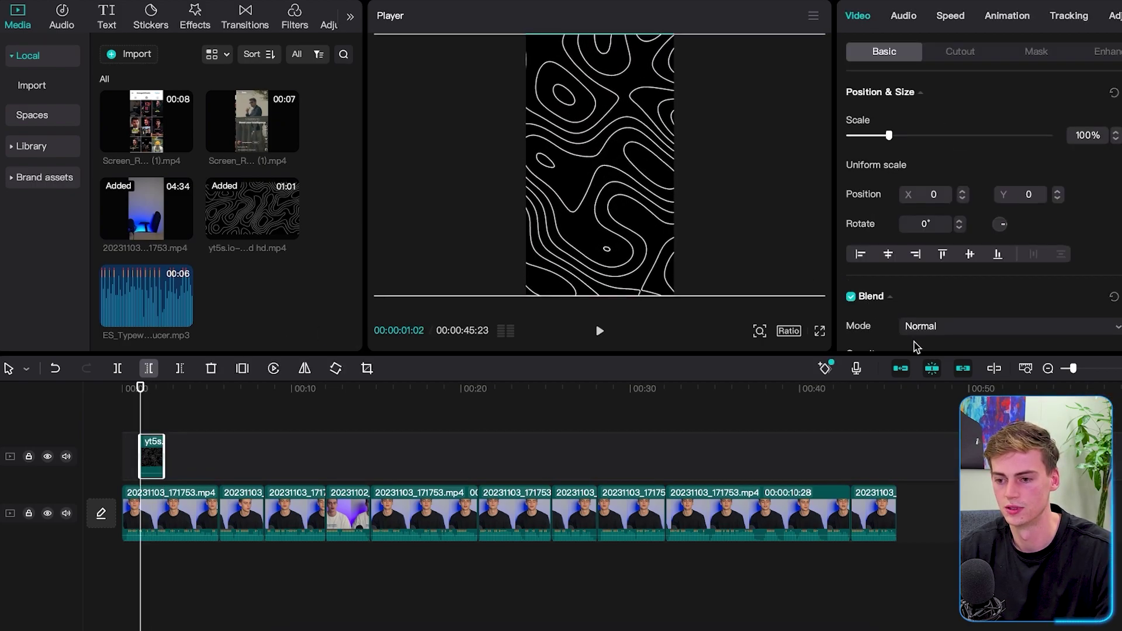
{"action": "left_click", "coordinate": [131, 387]}
{"action": "key", "text": "space"}
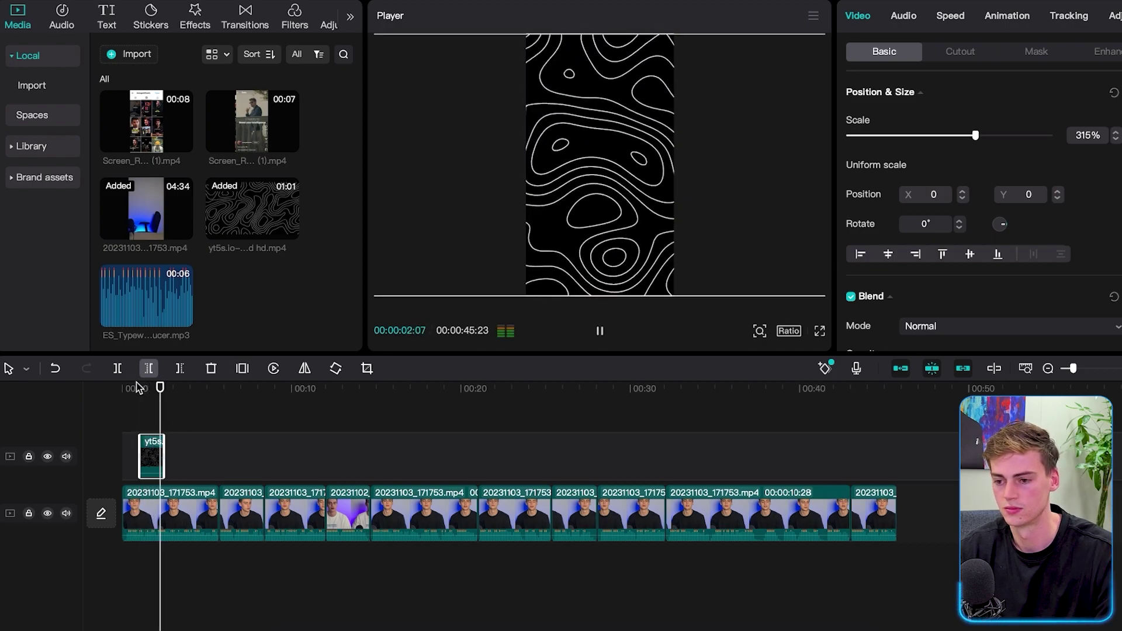
Overlay the dark crumpled-paper video from 00:00:05:22 and trim it to the end of the second main clip
{"action": "left_click", "coordinate": [220, 389]}
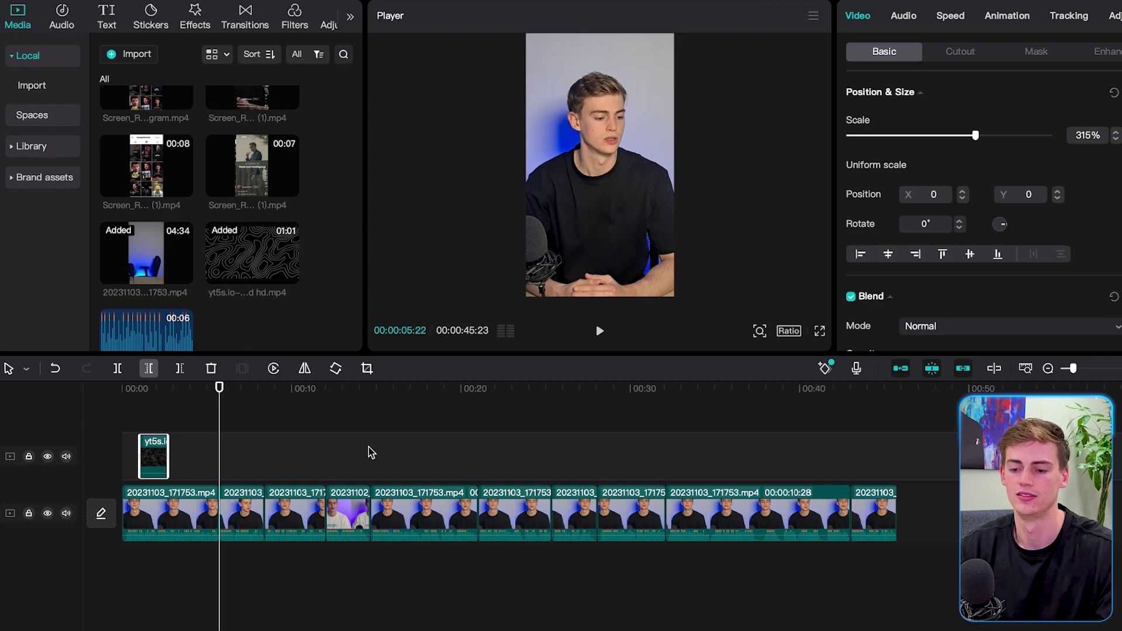
{"action": "scroll", "coordinate": [224, 242], "scroll_direction": "up", "scroll_amount": 10}
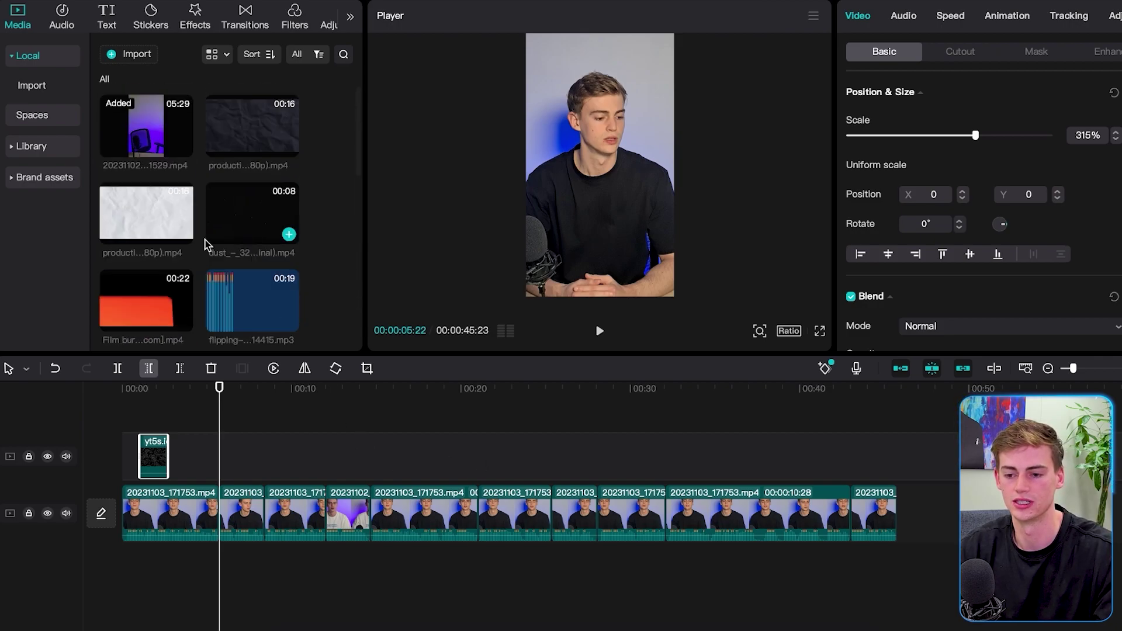
{"action": "left_click_drag", "start_coordinate": [222, 156], "coordinate": [224, 464]}
{"action": "left_click_drag", "start_coordinate": [469, 449], "coordinate": [264, 449]}
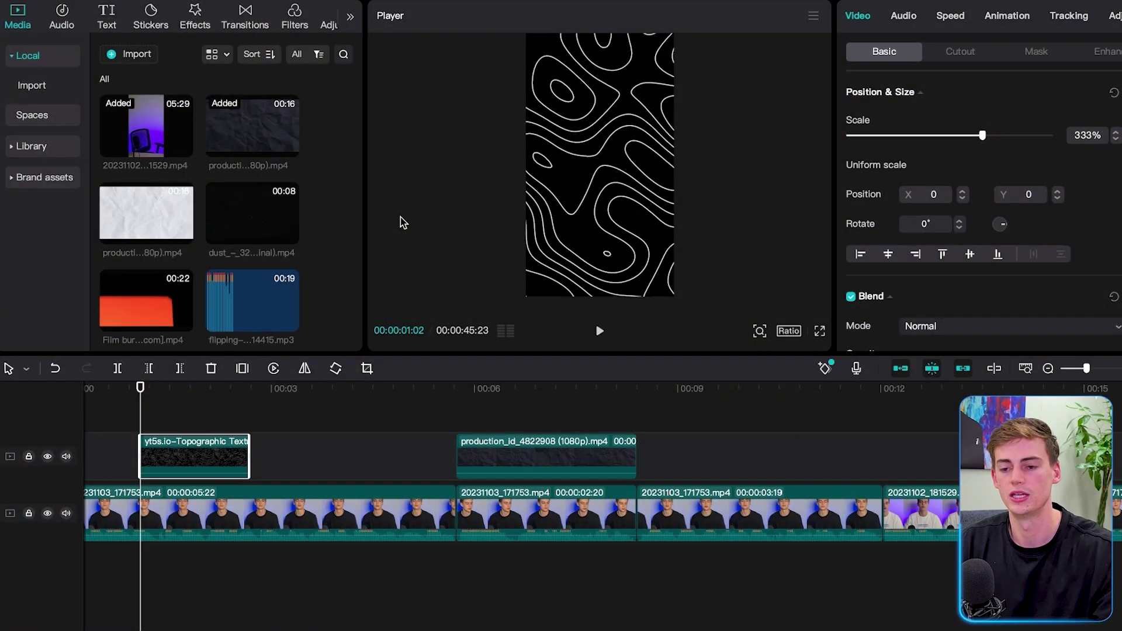
Add a default text layer above the topographic overlay, match it to that clip's length, and set its text to "??????"
{"action": "left_click", "coordinate": [108, 17]}
{"action": "left_click_drag", "start_coordinate": [119, 106], "coordinate": [149, 424]}
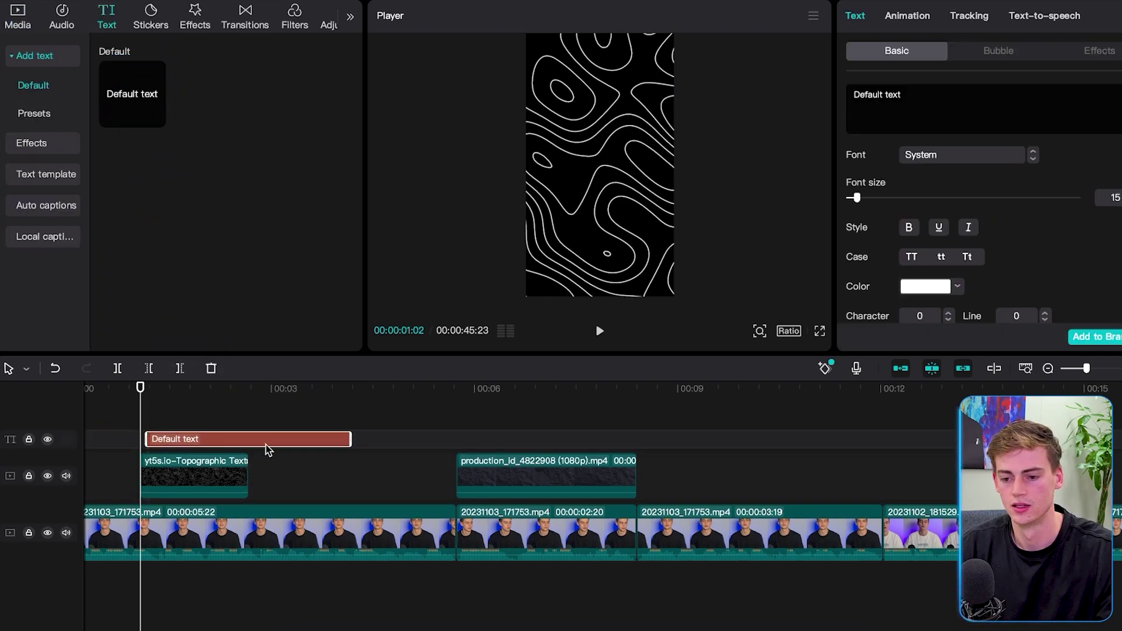
{"action": "left_click_drag", "start_coordinate": [321, 445], "coordinate": [249, 441]}
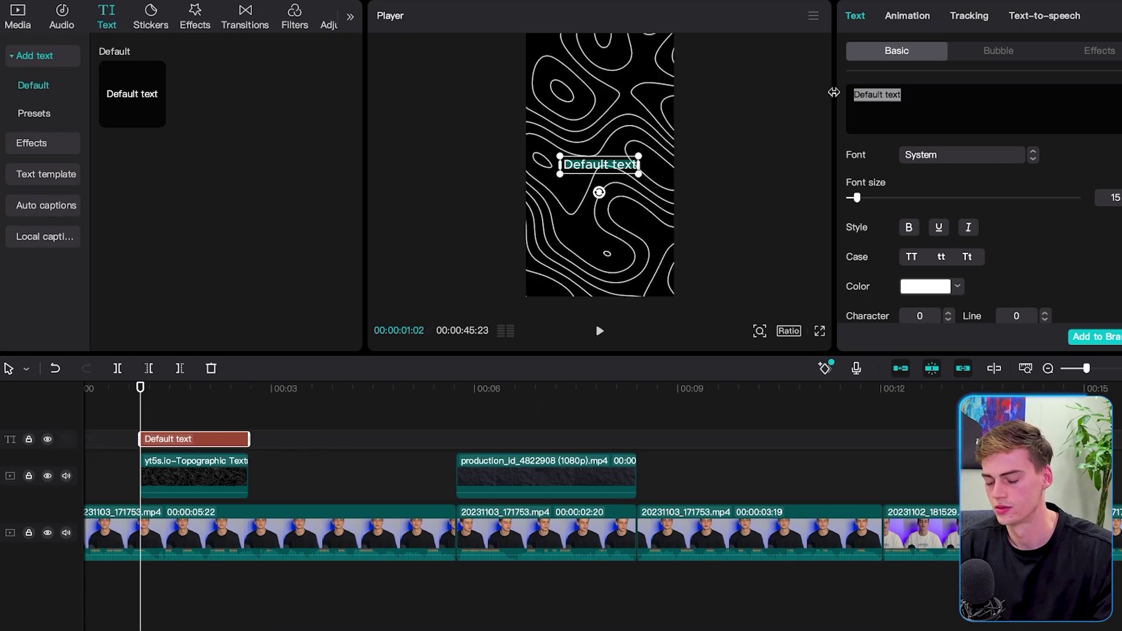
{"action": "type", "text": "?????"}
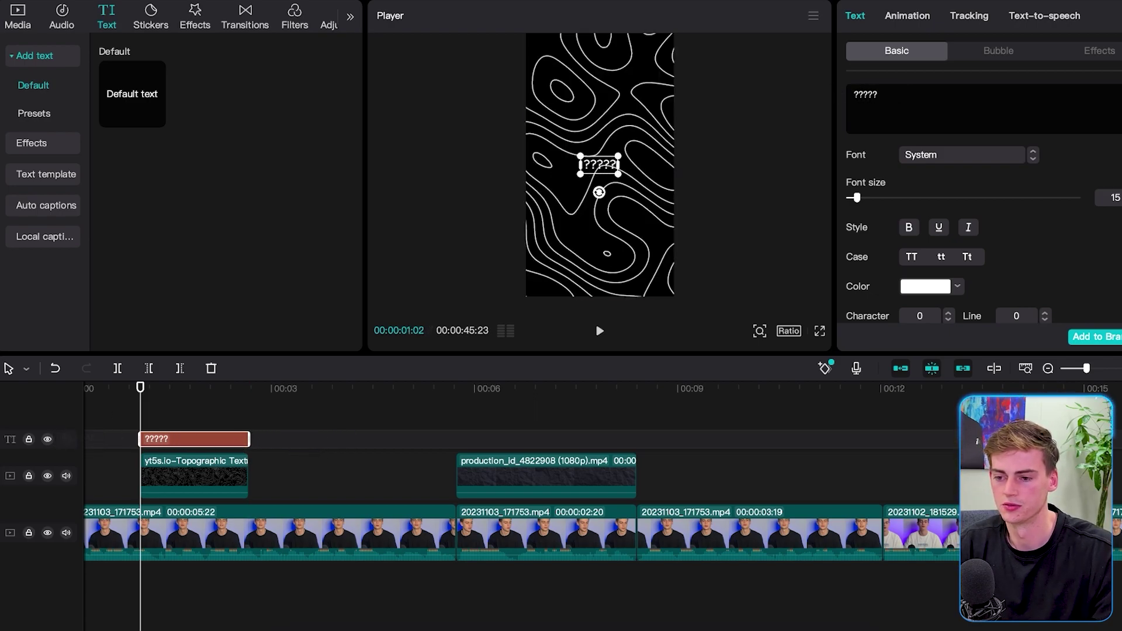
{"action": "type", "text": "?"}
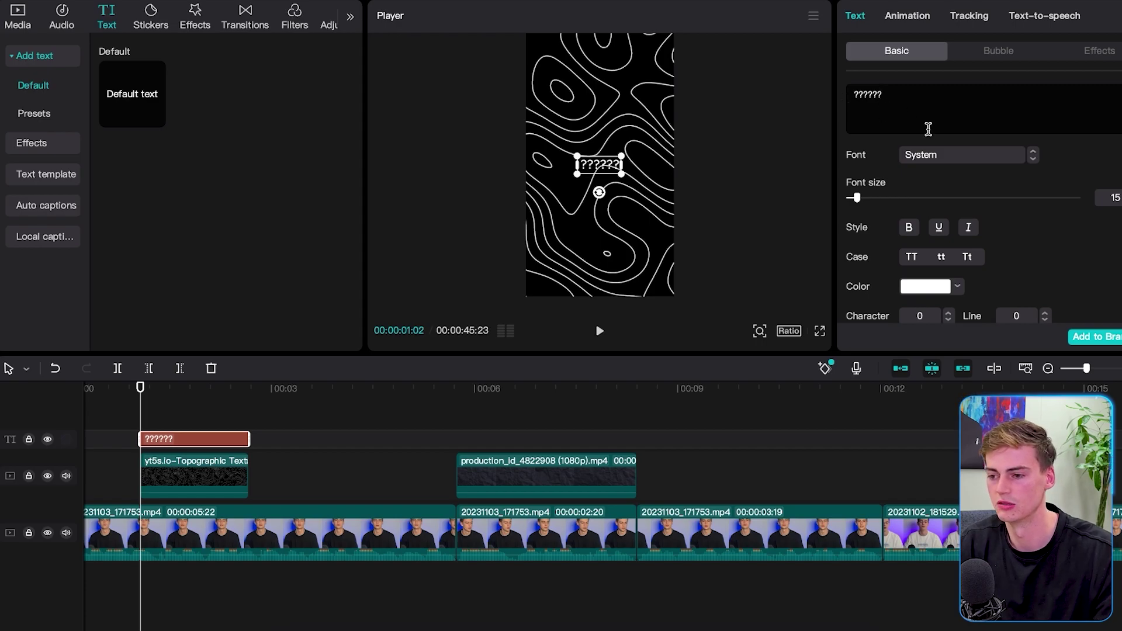
Try out text bubbles and apply the pink "study plan" checkbox bubble to the question-mark text
{"action": "left_click", "coordinate": [997, 49]}
{"action": "scroll", "coordinate": [969, 174], "scroll_direction": "down", "scroll_amount": 1}
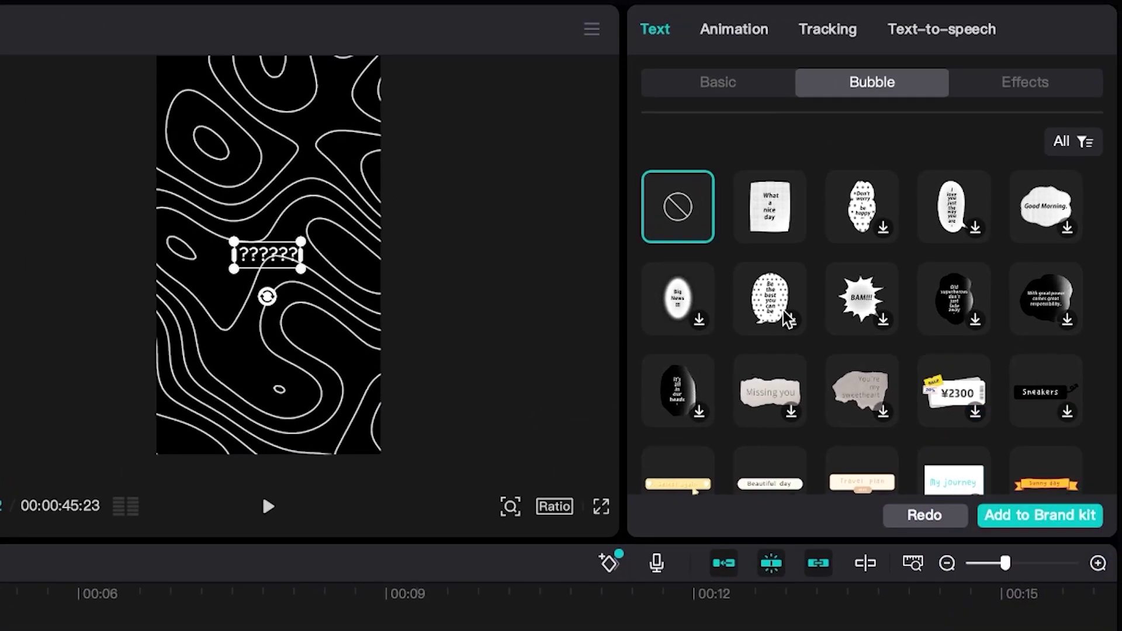
{"action": "scroll", "coordinate": [831, 268], "scroll_direction": "down", "scroll_amount": 4}
{"action": "scroll", "coordinate": [796, 300], "scroll_direction": "up", "scroll_amount": 2}
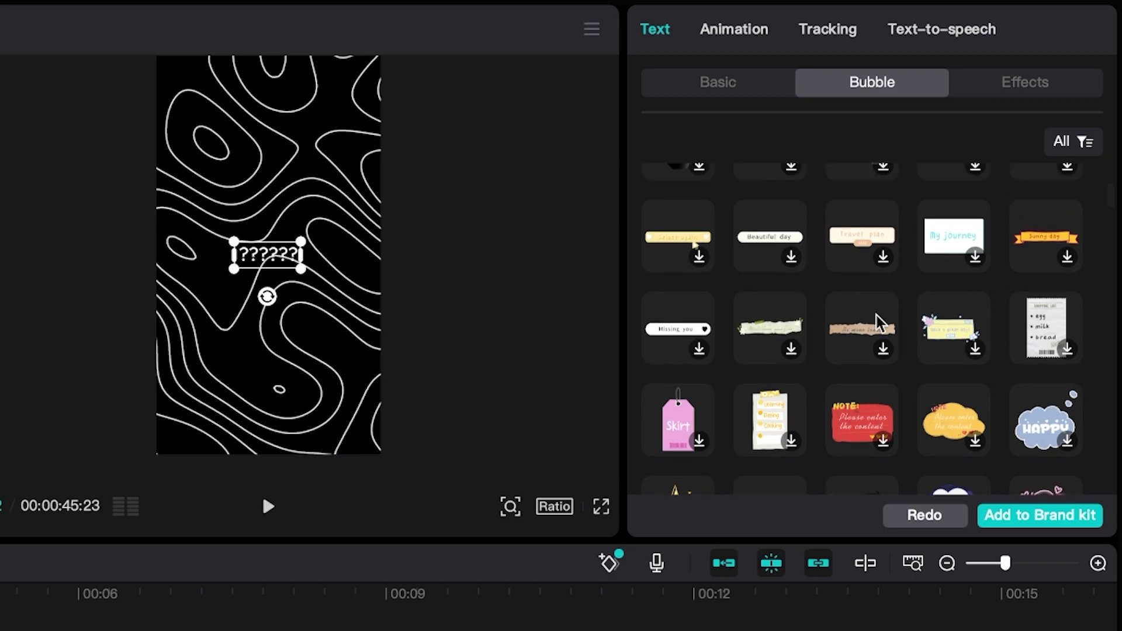
{"action": "left_click", "coordinate": [757, 242]}
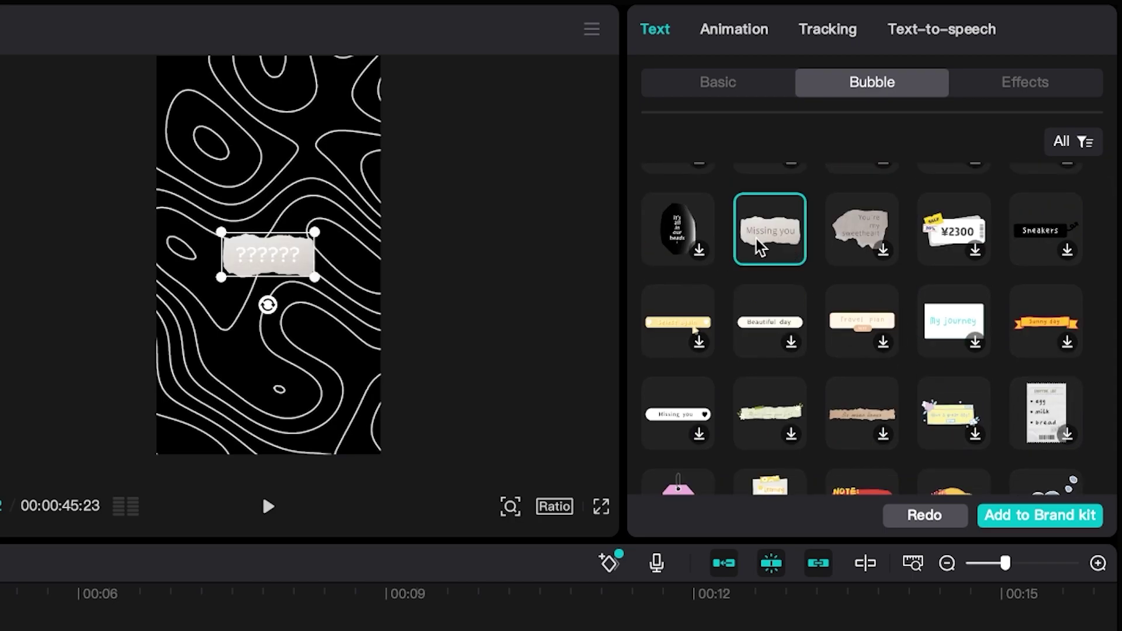
{"action": "left_click", "coordinate": [760, 321]}
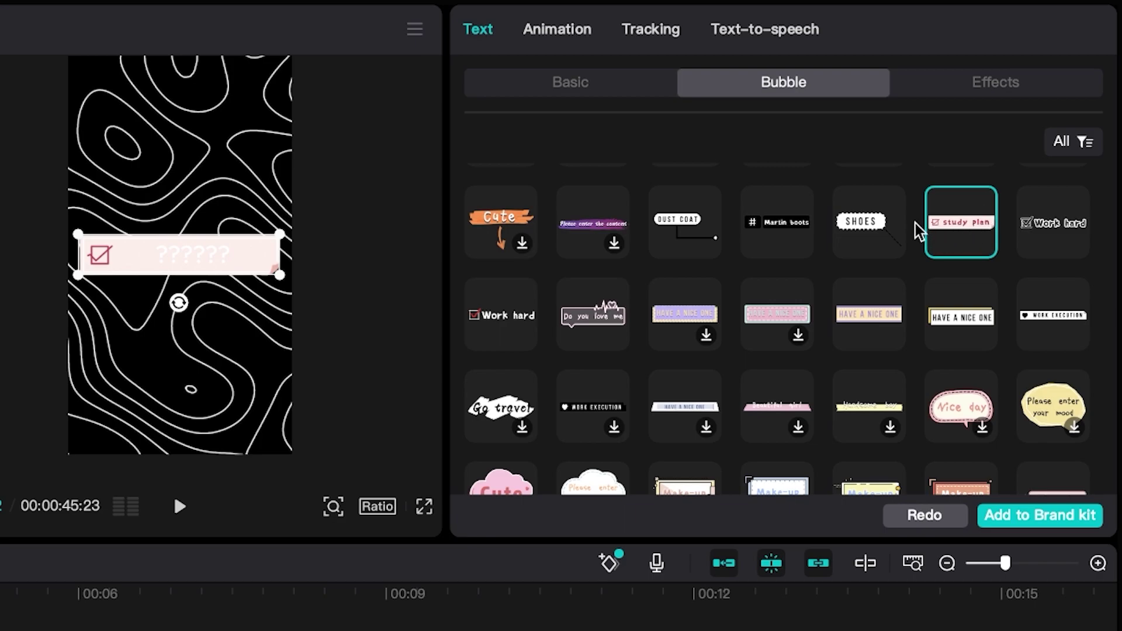
{"action": "scroll", "coordinate": [802, 305], "scroll_direction": "up", "scroll_amount": 2}
{"action": "scroll", "coordinate": [870, 293], "scroll_direction": "up", "scroll_amount": 3}
{"action": "scroll", "coordinate": [967, 419], "scroll_direction": "down", "scroll_amount": 2}
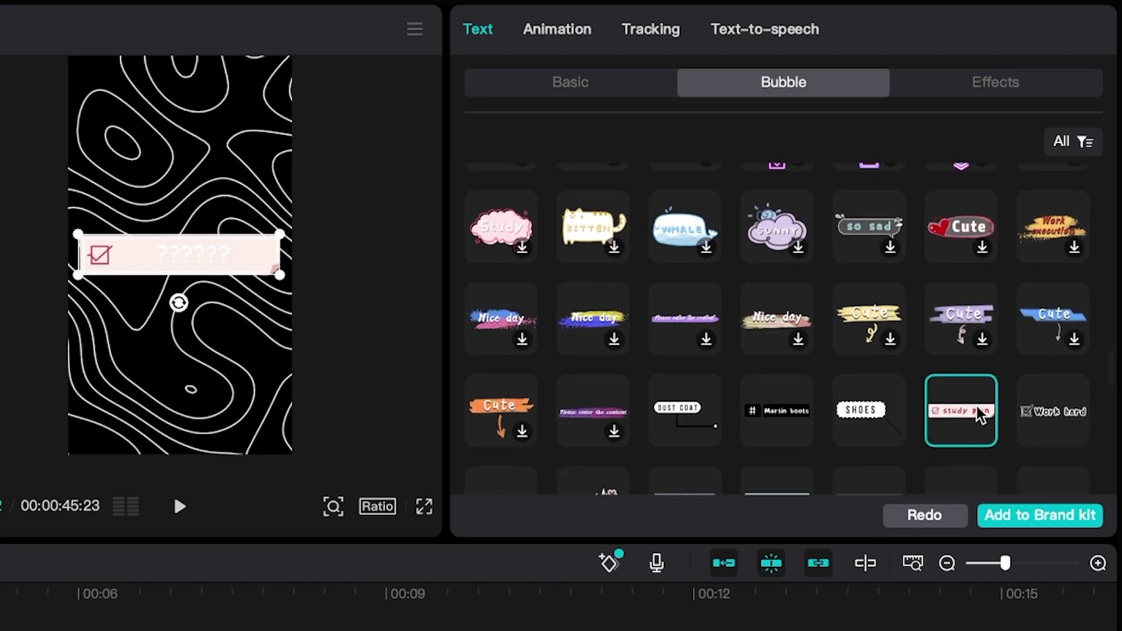
Set the text's font to Montserrat and apply the white preset style with a black outline
{"action": "left_click", "coordinate": [603, 89]}
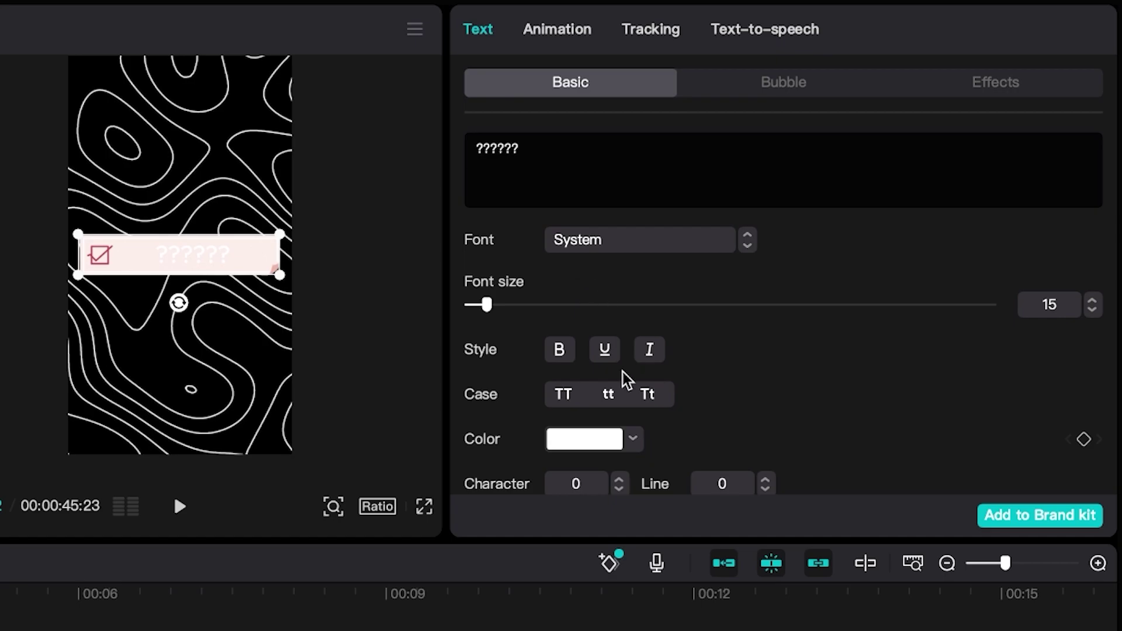
{"action": "left_click", "coordinate": [587, 247]}
{"action": "left_click", "coordinate": [605, 225]}
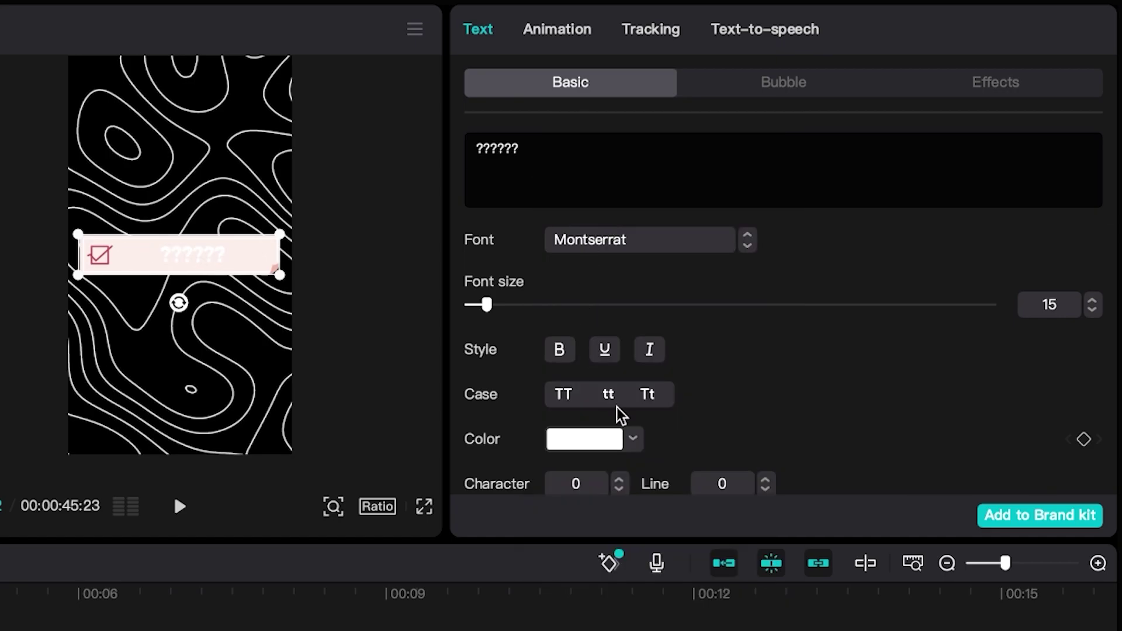
{"action": "scroll", "coordinate": [578, 396], "scroll_direction": "down", "scroll_amount": 6}
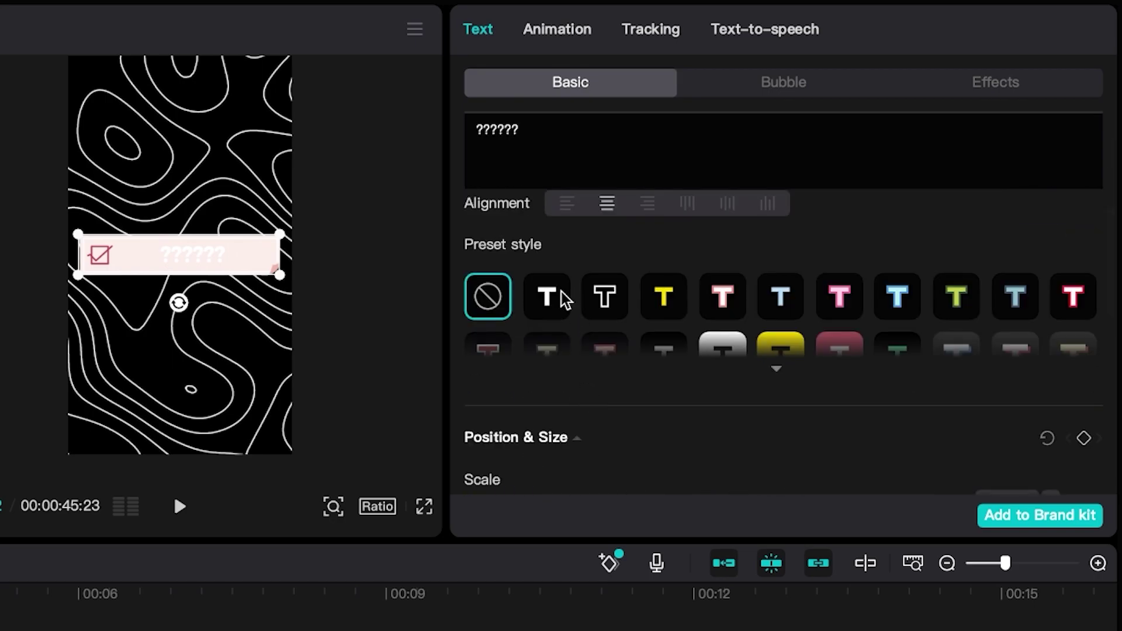
{"action": "left_click", "coordinate": [565, 298]}
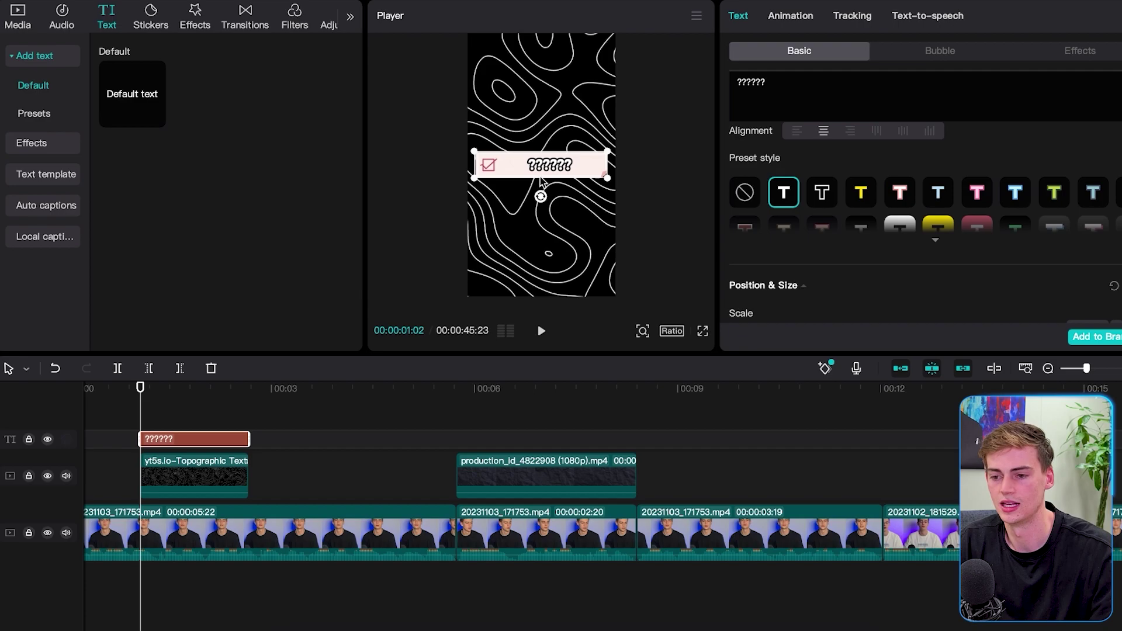
Keyframe the text's position at its first frame, with the bubble placed below the visible frame at Y -2352
{"action": "left_click_drag", "start_coordinate": [556, 164], "coordinate": [534, 137]}
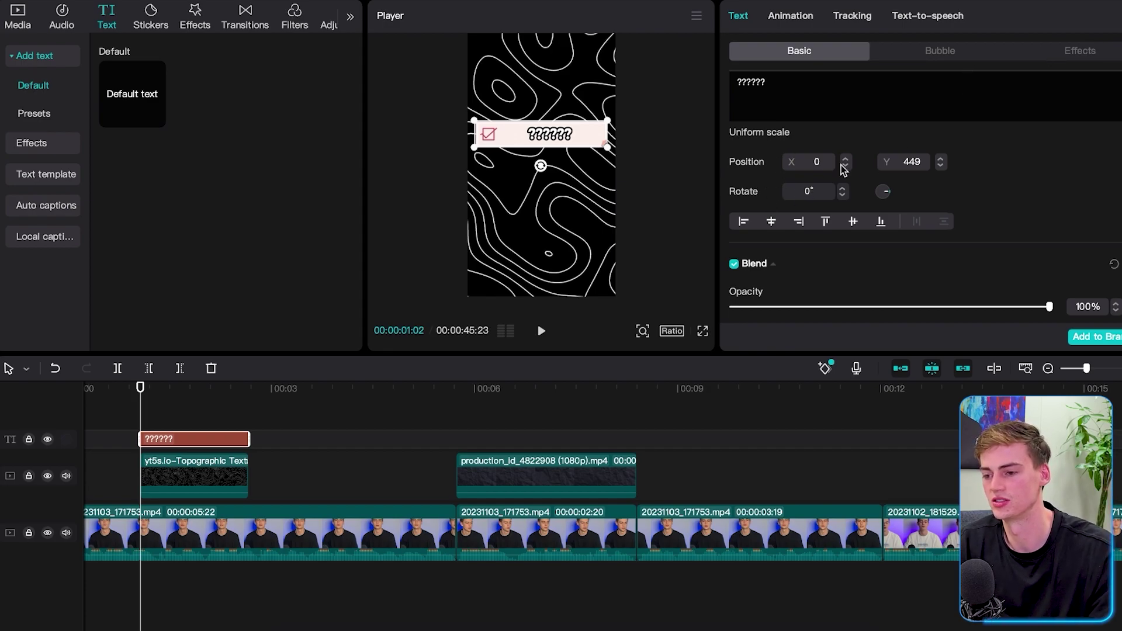
{"action": "left_click_drag", "start_coordinate": [559, 136], "coordinate": [559, 121]}
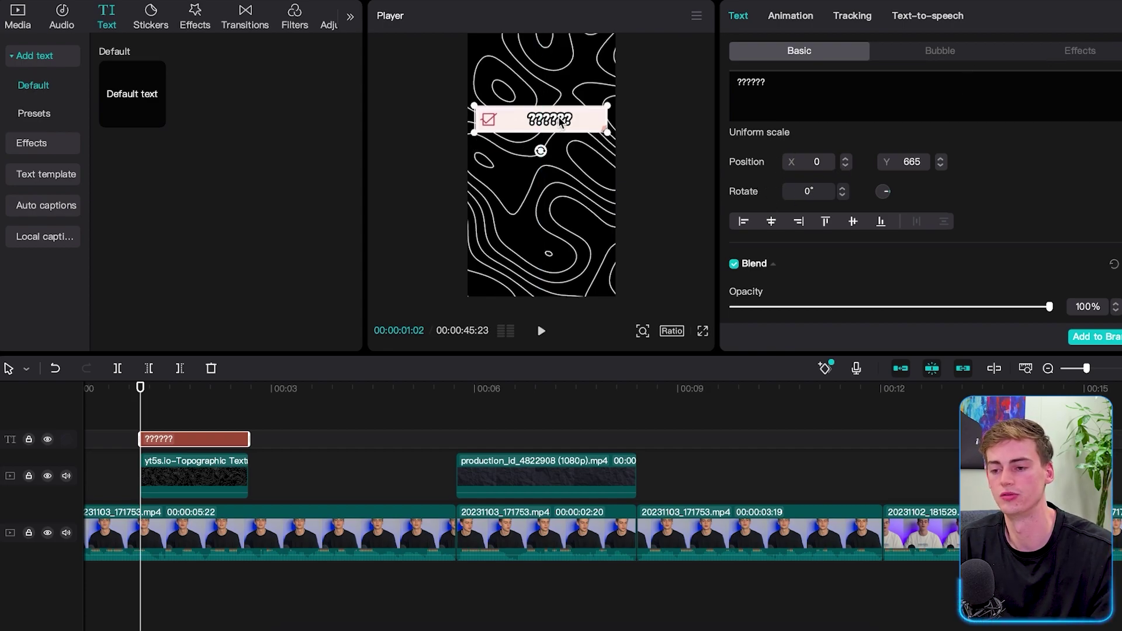
{"action": "left_click_drag", "start_coordinate": [559, 121], "coordinate": [559, 323]}
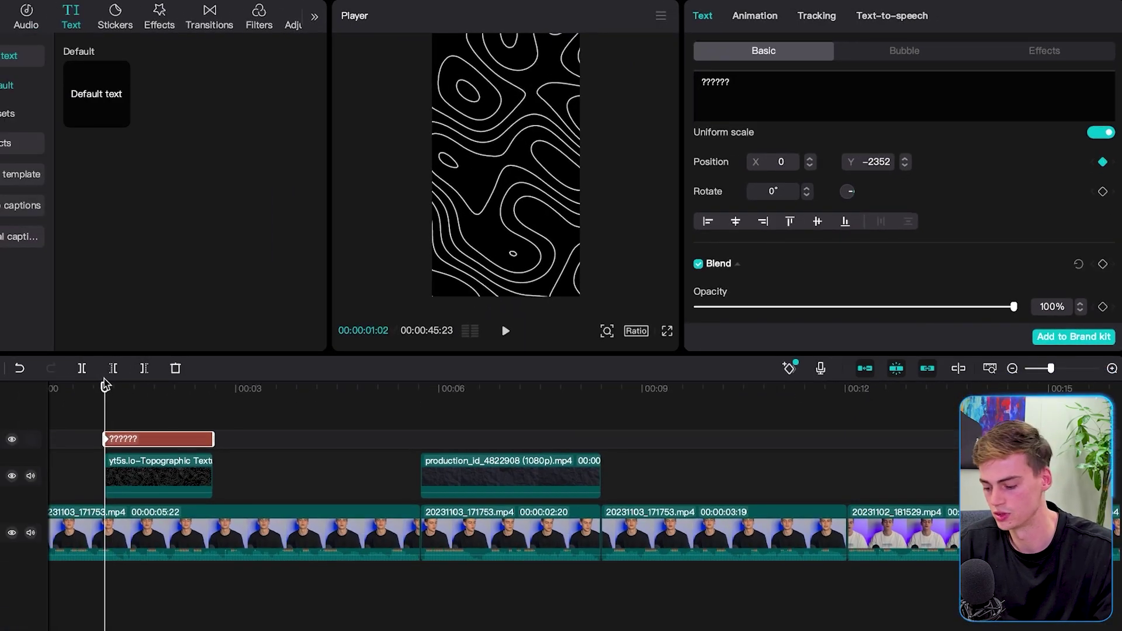
Four frames after the first keyframe, move the text bubble up to about Y 601 as a second position keyframe and preview the motion
{"action": "scroll", "coordinate": [105, 384], "scroll_direction": "up", "scroll_amount": 5}
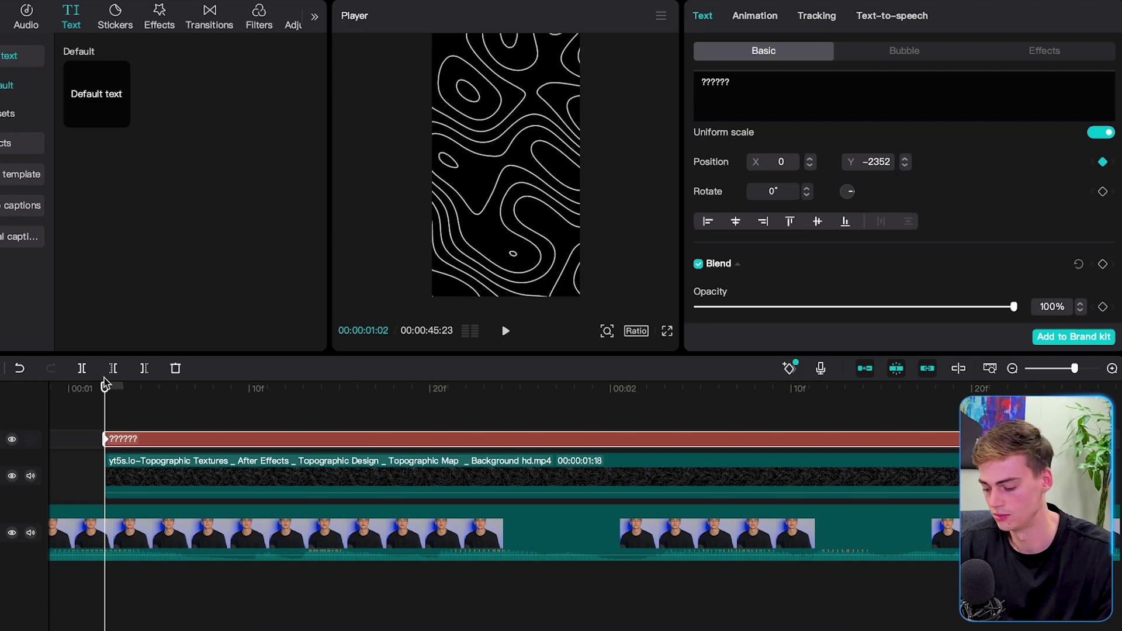
{"action": "key", "text": "Right"}
{"action": "key", "text": "Right"}
{"action": "key", "text": "Right"}
{"action": "key", "text": "Right"}
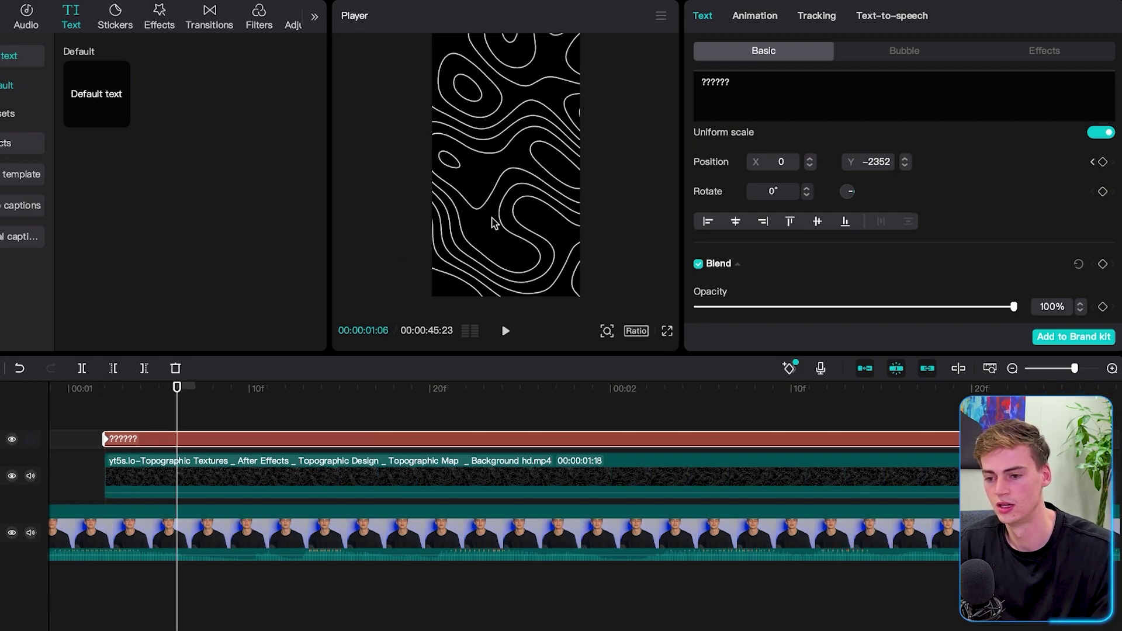
{"action": "left_click", "coordinate": [607, 331]}
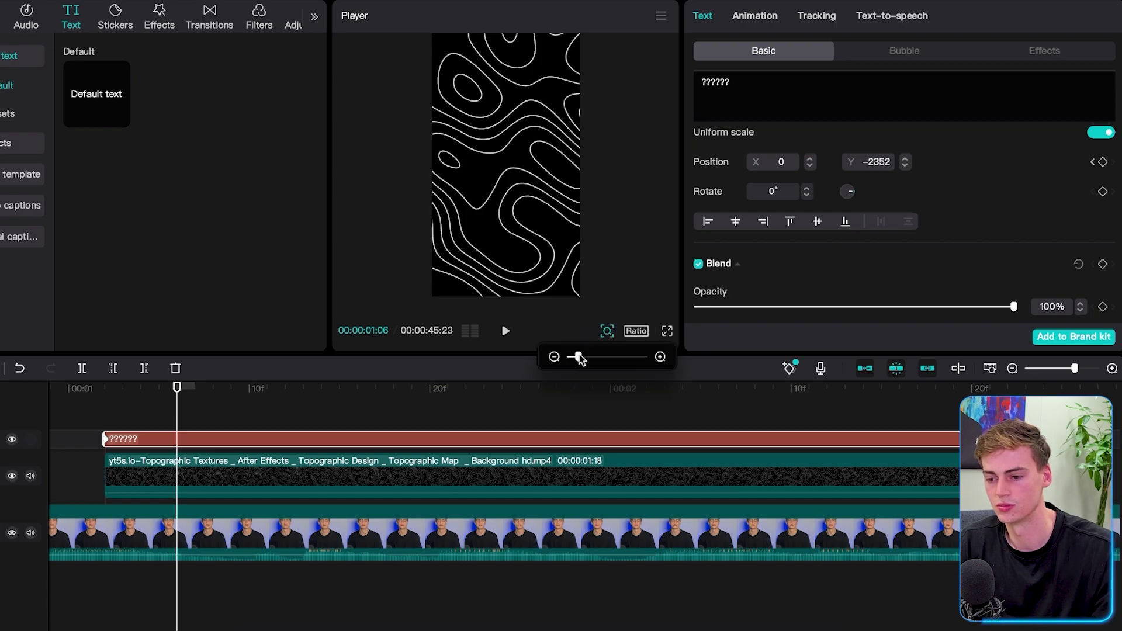
{"action": "left_click_drag", "start_coordinate": [581, 357], "coordinate": [573, 357]}
{"action": "left_click_drag", "start_coordinate": [510, 272], "coordinate": [506, 147]}
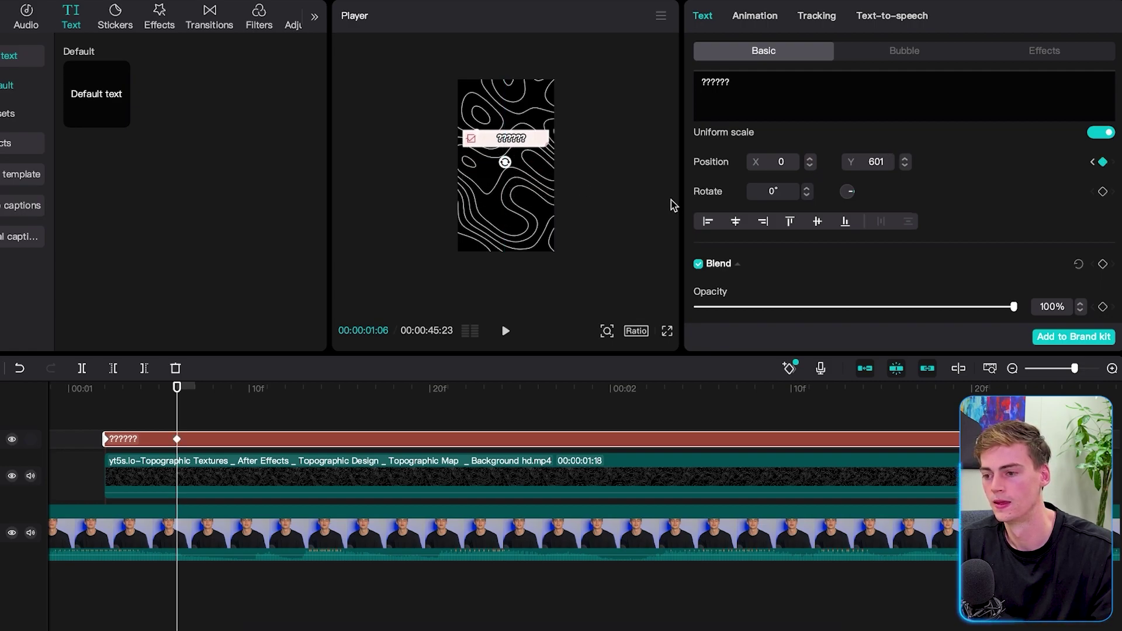
{"action": "left_click_drag", "start_coordinate": [176, 387], "coordinate": [655, 387]}
{"action": "key", "text": "space"}
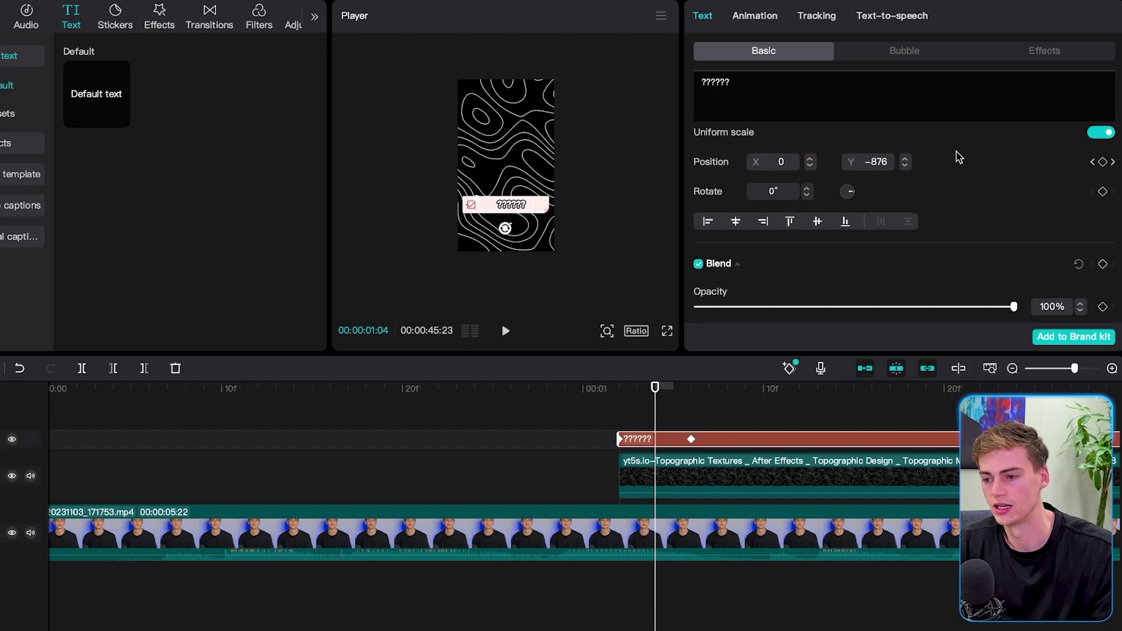
Apply the Fade In entrance animation to the text and set its duration to 0.9 s
{"action": "left_click", "coordinate": [1041, 53]}
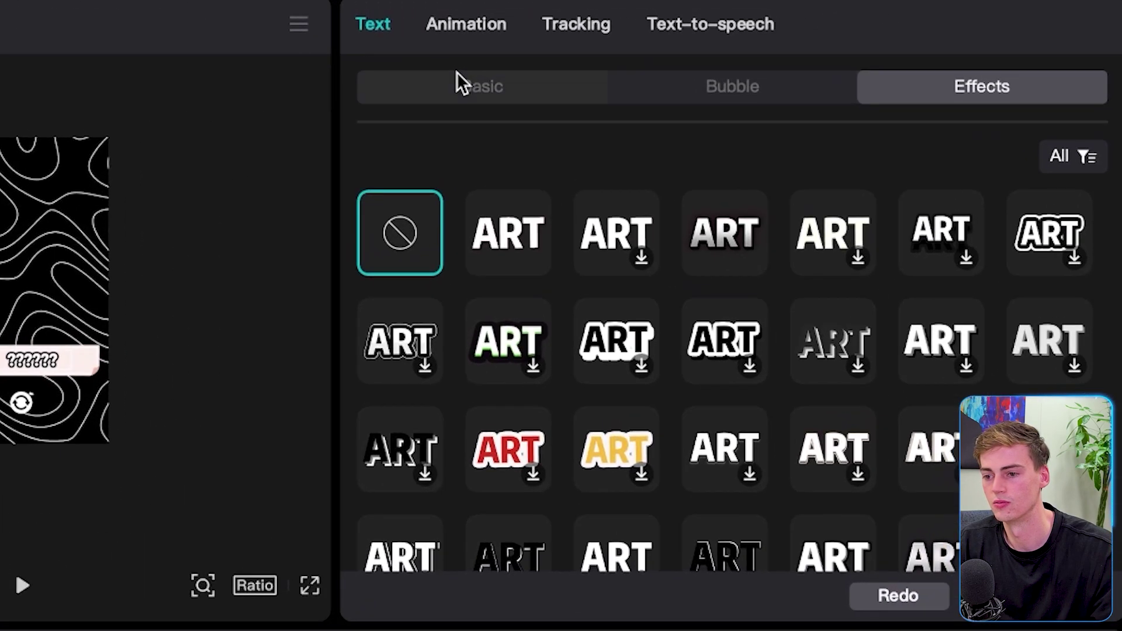
{"action": "left_click", "coordinate": [750, 48]}
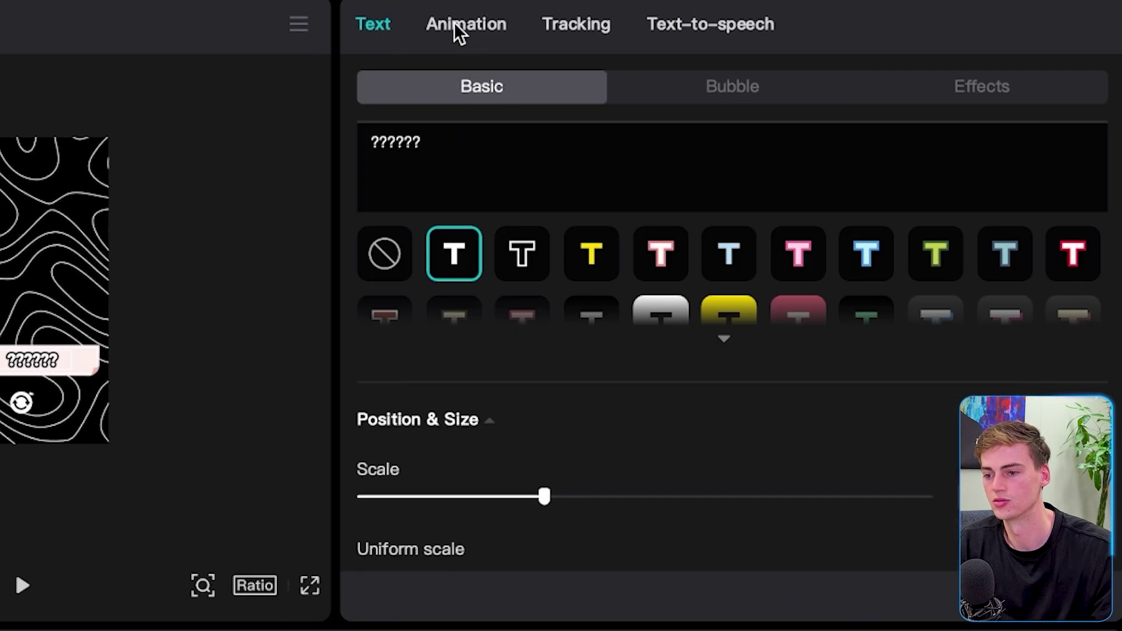
{"action": "left_click", "coordinate": [458, 26]}
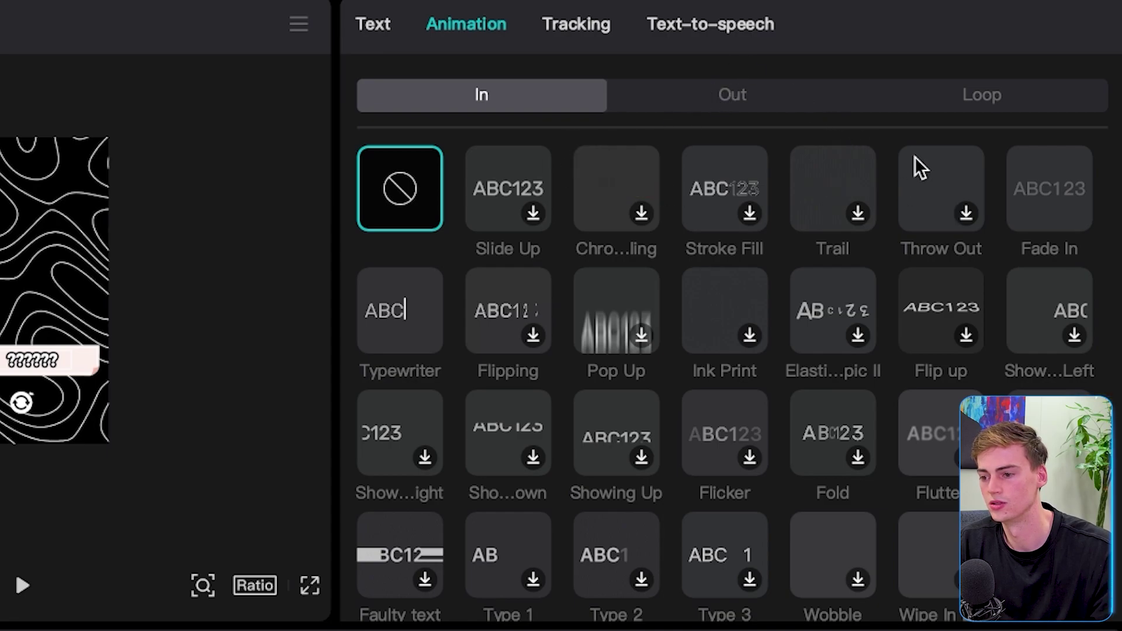
{"action": "left_click", "coordinate": [1052, 202]}
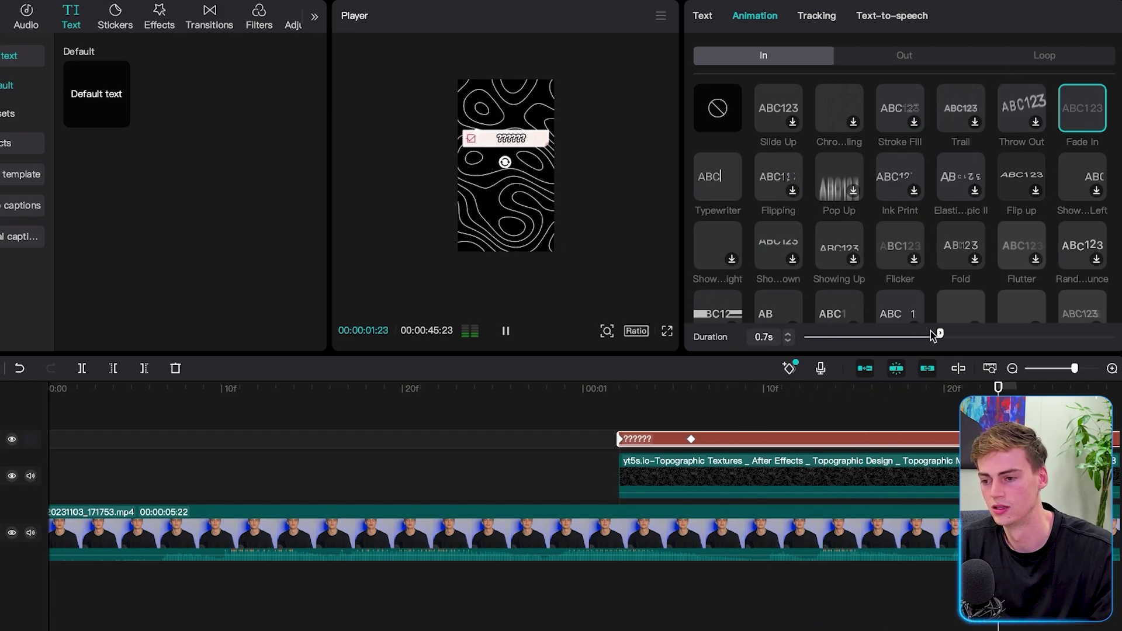
{"action": "left_click_drag", "start_coordinate": [939, 335], "coordinate": [971, 336]}
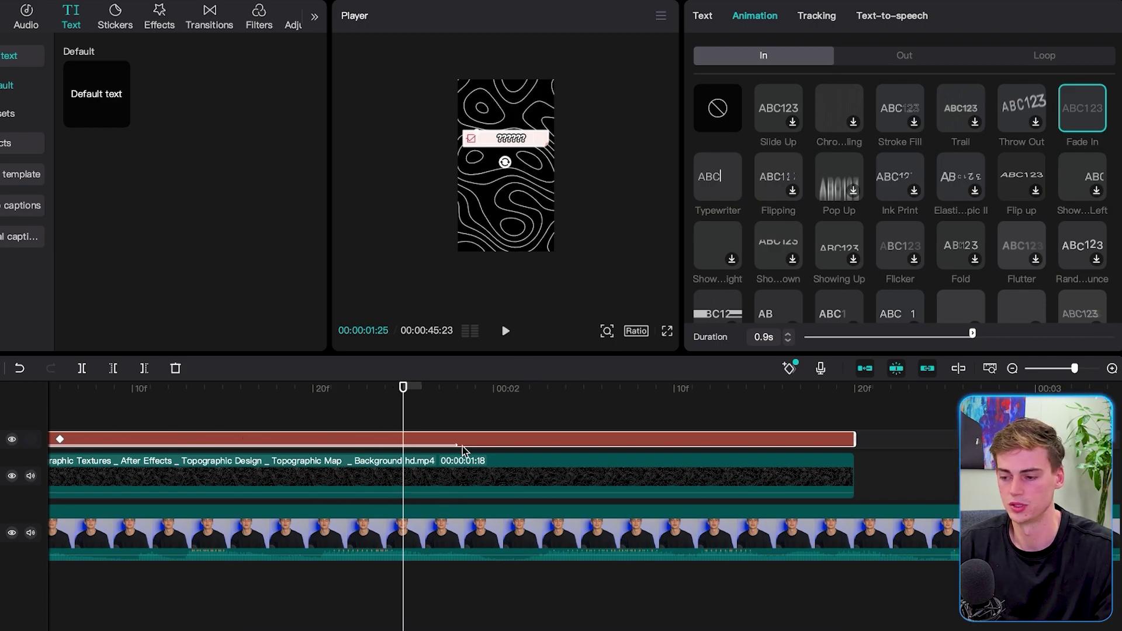
Duplicate the text bubble clip onto the track above, starting at about 00:00:01:04 and trimmed to end with the topographic background clip
{"action": "left_click_drag", "start_coordinate": [403, 386], "coordinate": [610, 386]}
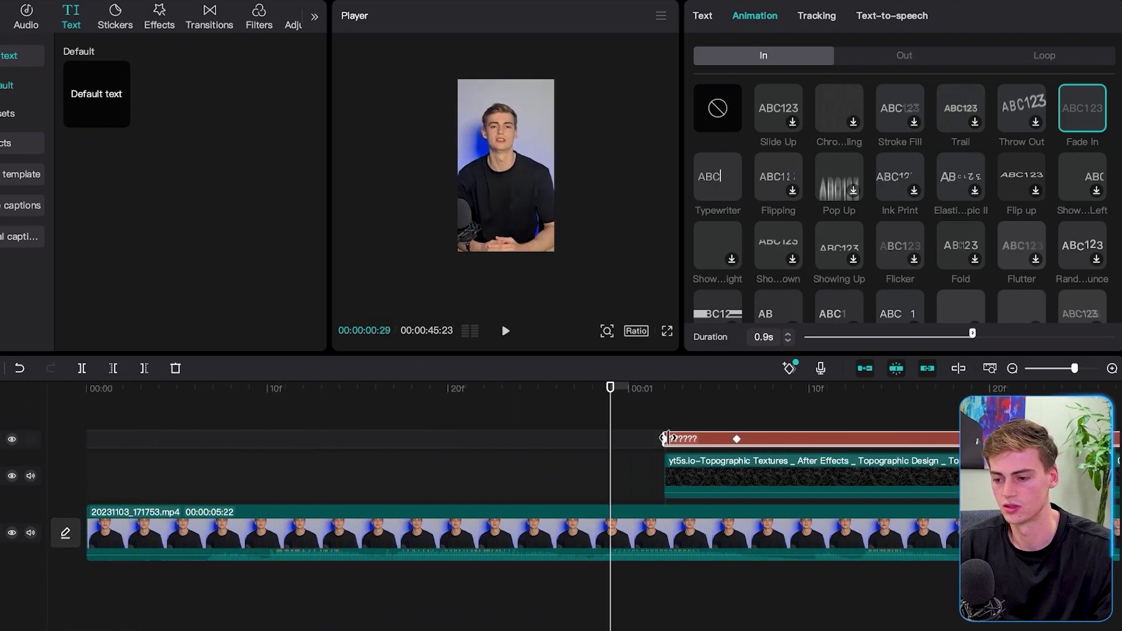
{"action": "scroll", "coordinate": [647, 425], "scroll_direction": "down", "scroll_amount": 4}
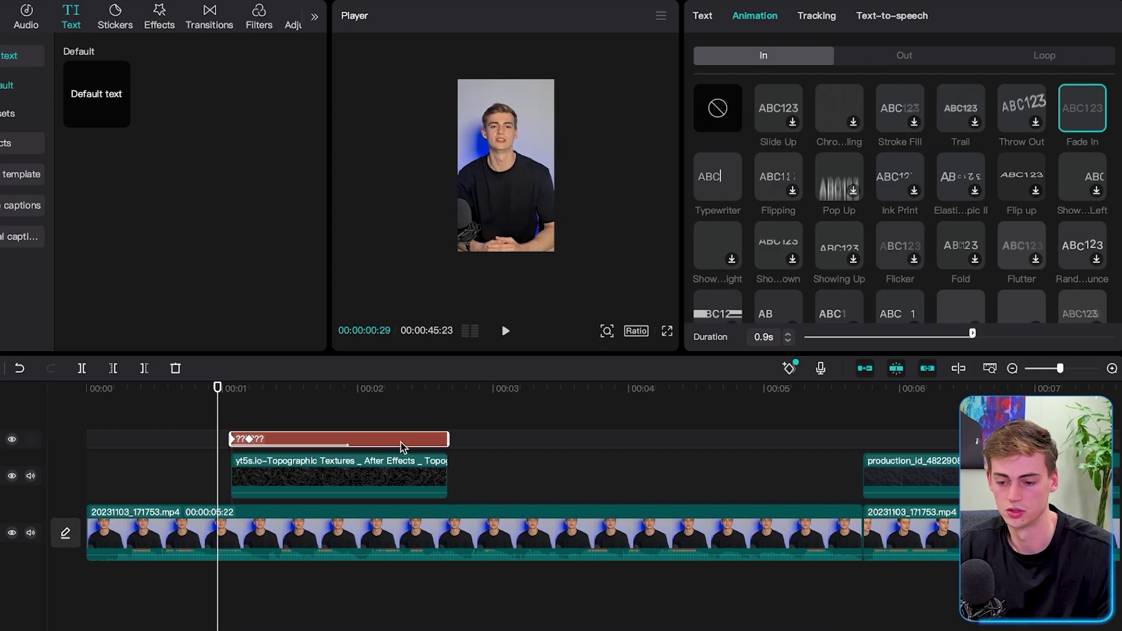
{"action": "key", "text": "ctrl+v"}
{"action": "left_click_drag", "start_coordinate": [372, 445], "coordinate": [448, 442]}
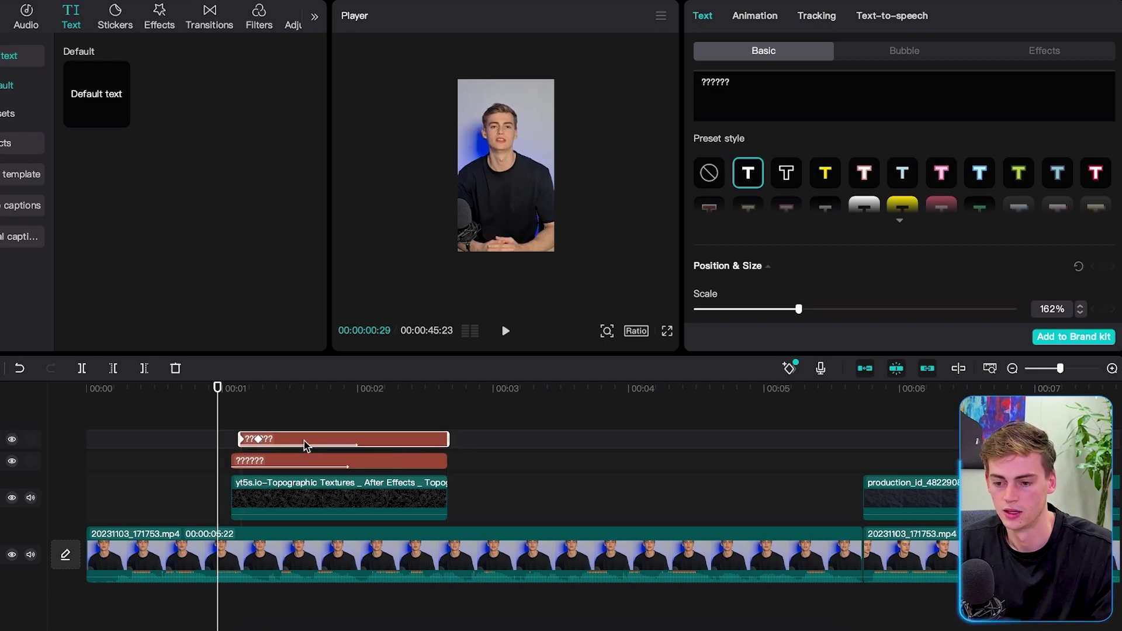
At the duplicate's second position keyframe, 00:00:01:08, place its bubble just below the first bubble
{"action": "left_click_drag", "start_coordinate": [216, 390], "coordinate": [236, 392]}
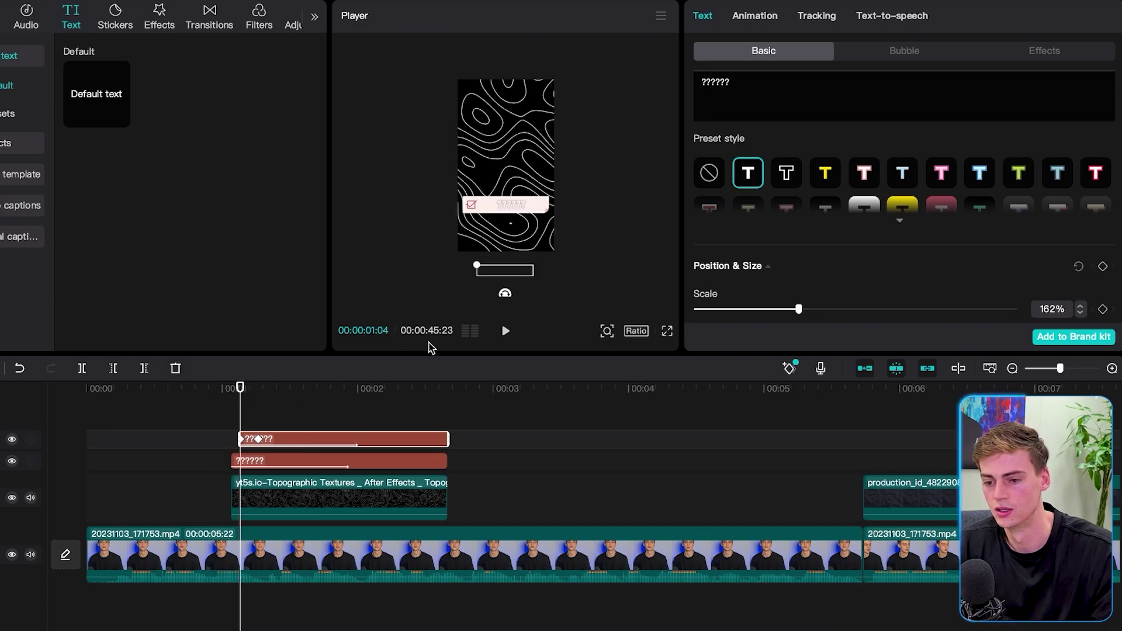
{"action": "left_click", "coordinate": [258, 441]}
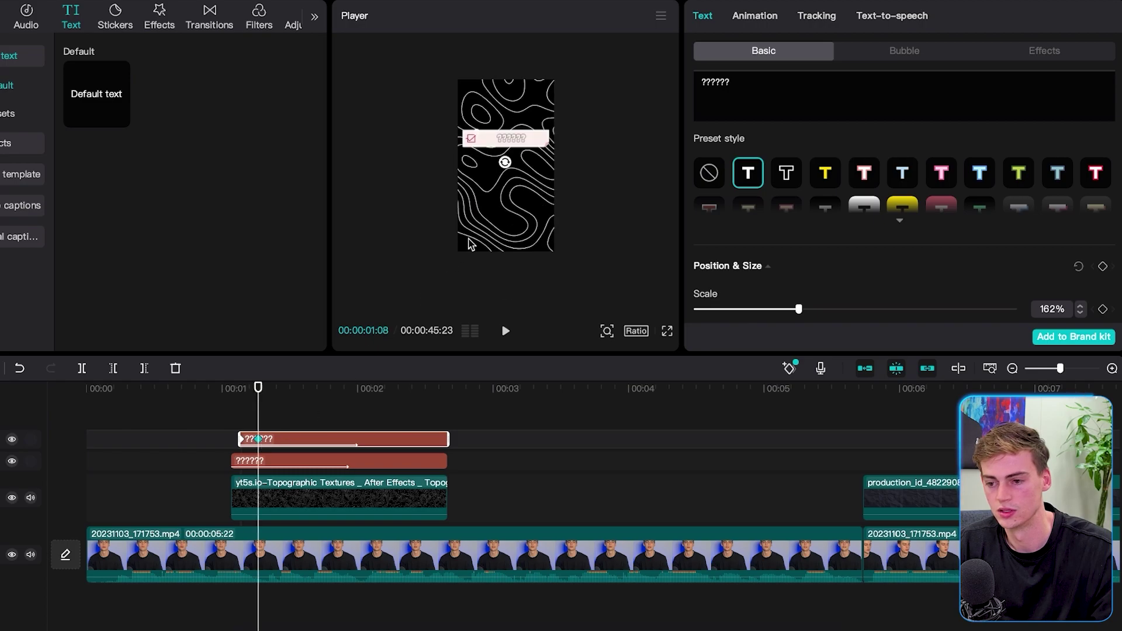
{"action": "left_click_drag", "start_coordinate": [517, 143], "coordinate": [514, 170]}
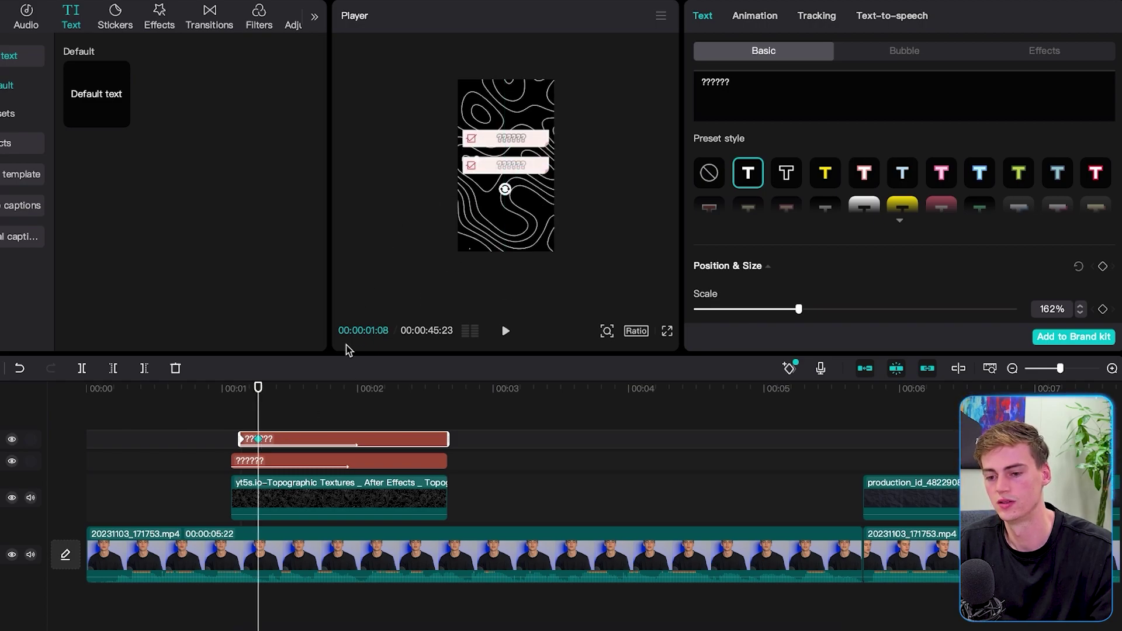
Duplicate the second bubble clip onto another track starting at 00:00:01:08 and trim its end to match the other bubble clips
{"action": "left_click", "coordinate": [290, 445]}
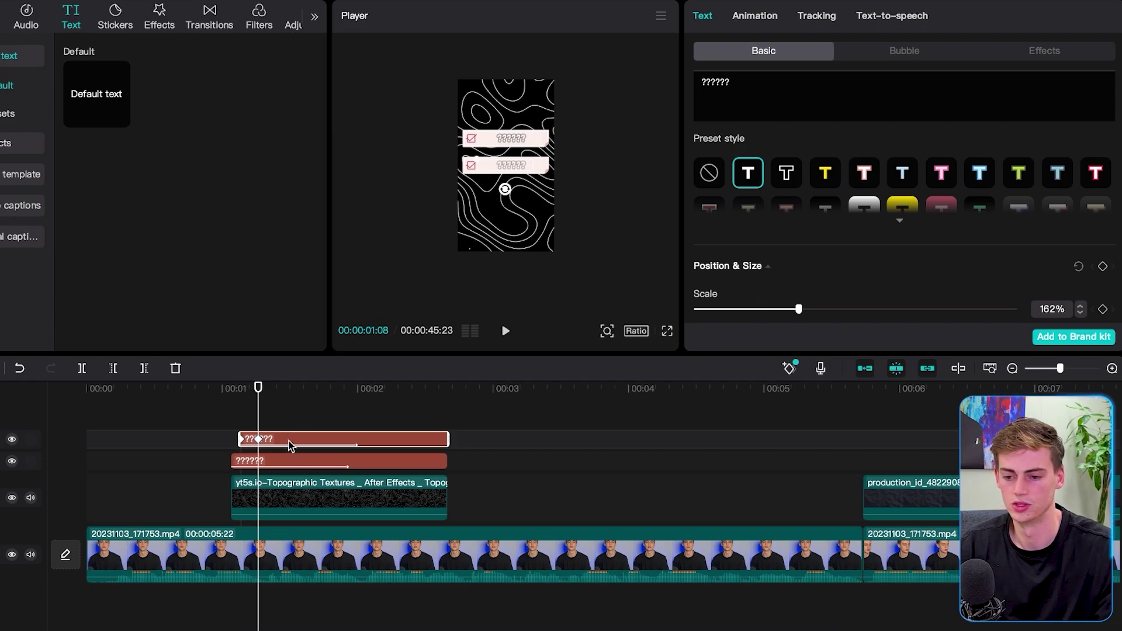
{"action": "key", "text": "ctrl+v"}
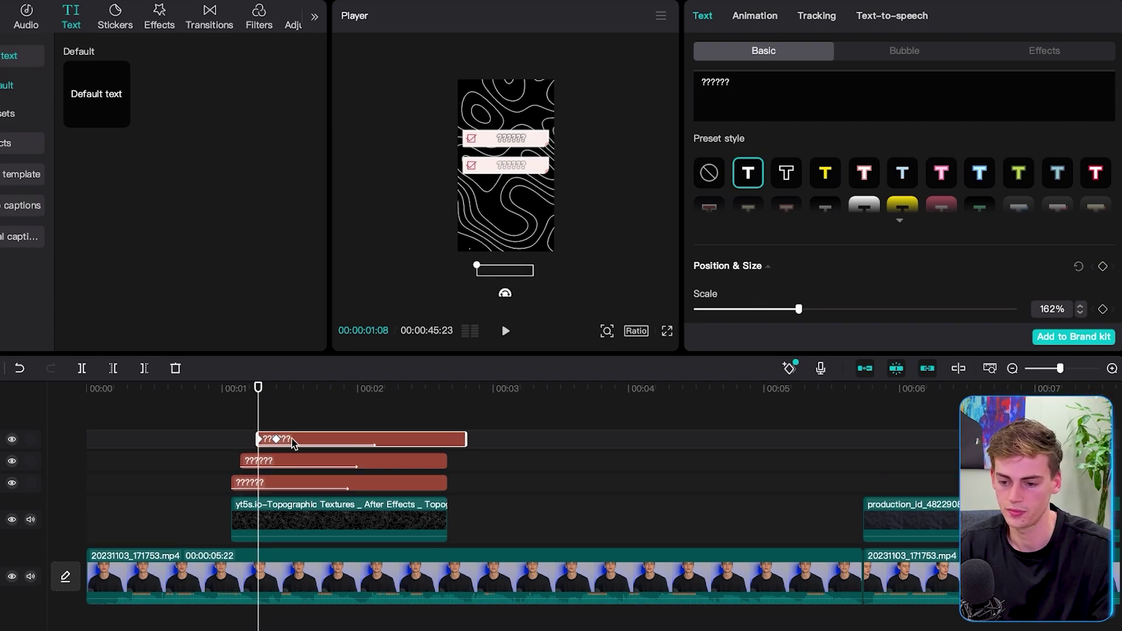
{"action": "left_click_drag", "start_coordinate": [447, 437], "coordinate": [448, 437]}
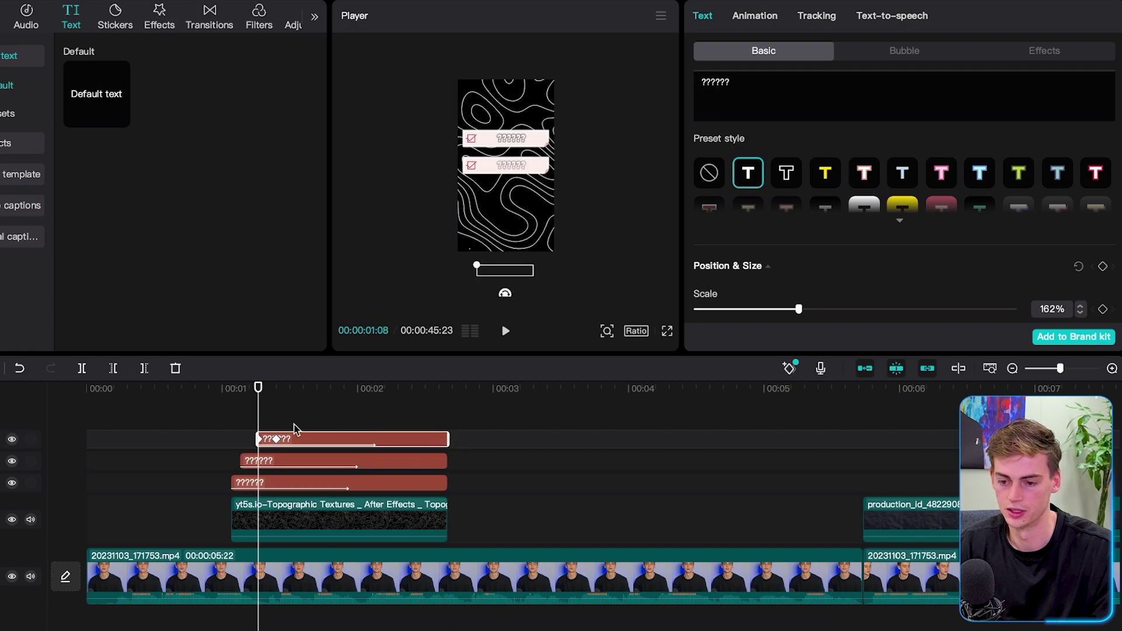
At the third bubble's second keyframe, 00:00:01:12, place it below the second bubble, and preview all three from 00:00:01:02
{"action": "left_click", "coordinate": [277, 438]}
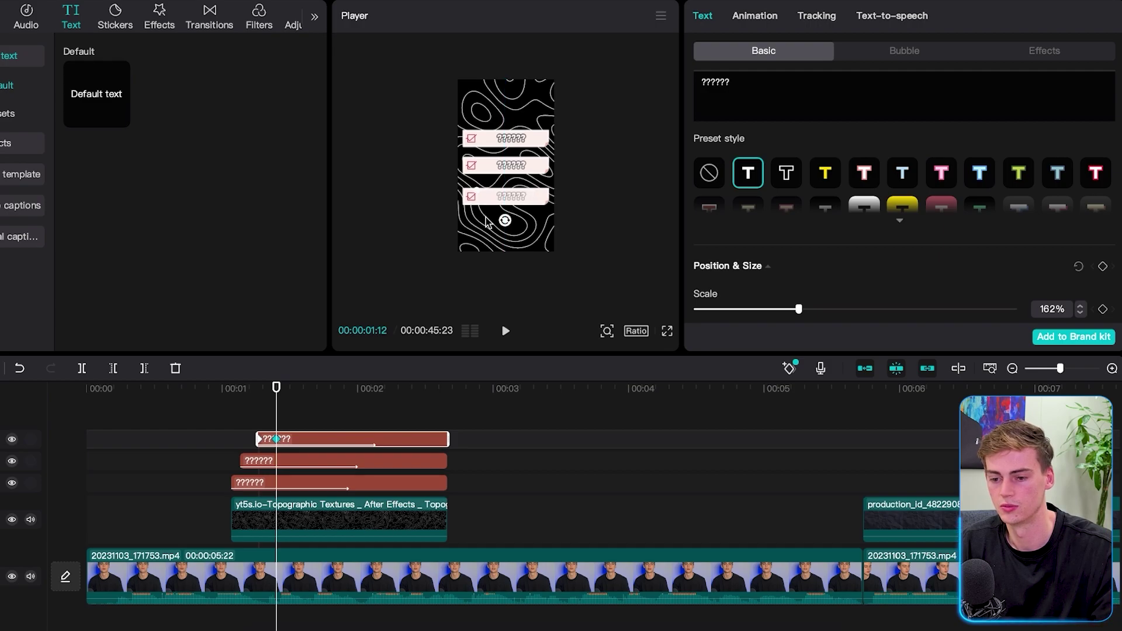
{"action": "left_click_drag", "start_coordinate": [277, 388], "coordinate": [231, 391]}
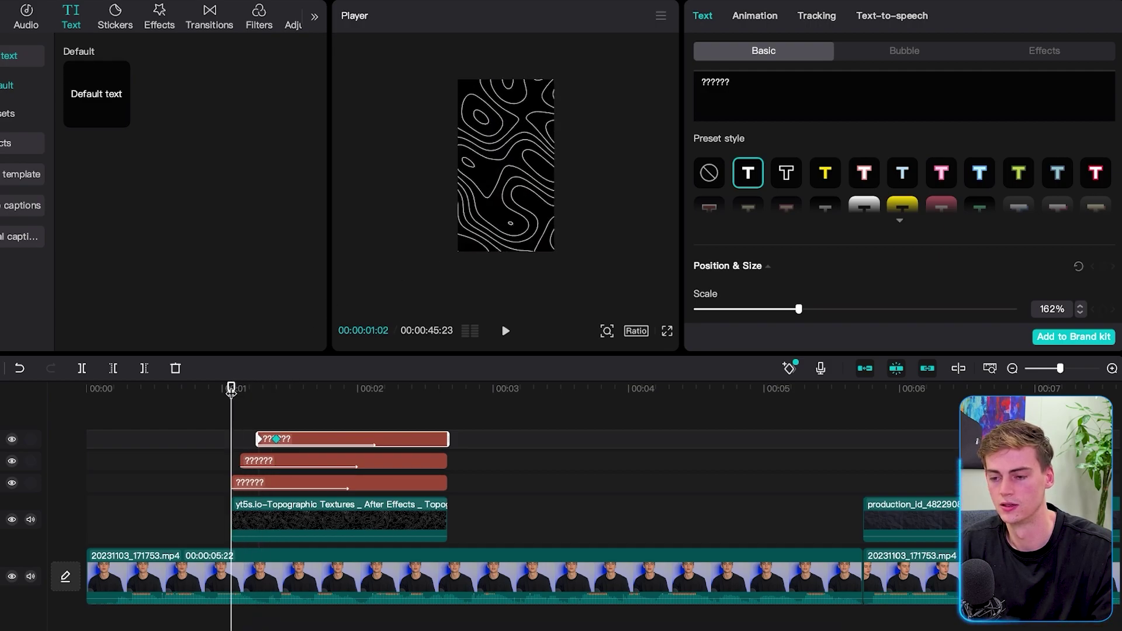
{"action": "key", "text": "space"}
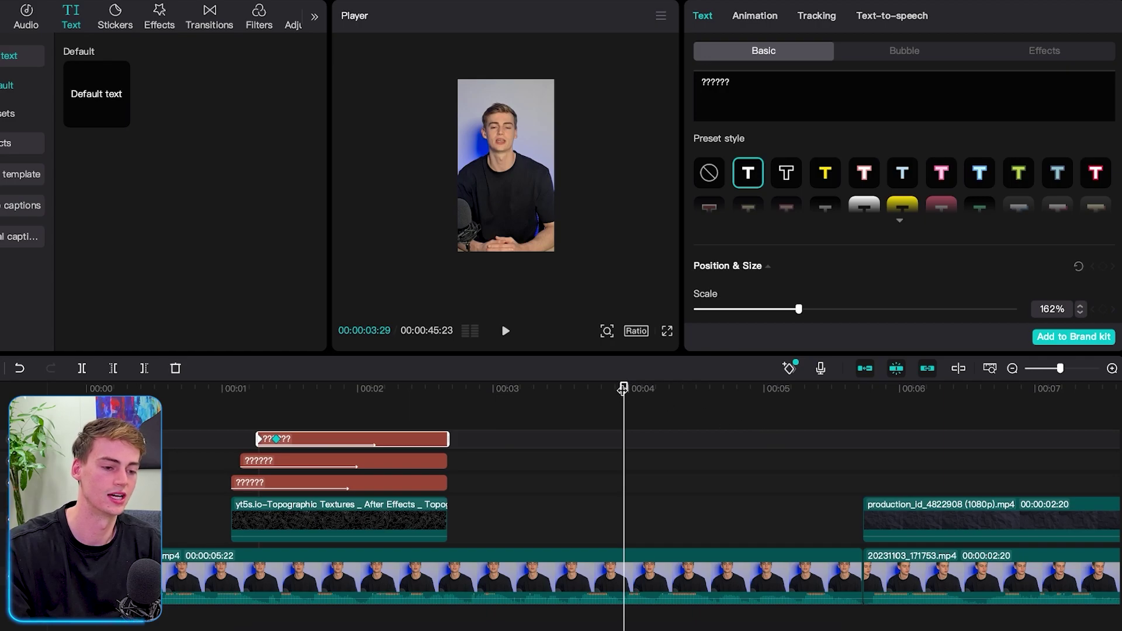
At 00:00:05:22, scale the crumpled-paper overlay to 318% to fill the frame and add a text clip above it reading "Number 1"
{"action": "left_click_drag", "start_coordinate": [623, 389], "coordinate": [863, 392]}
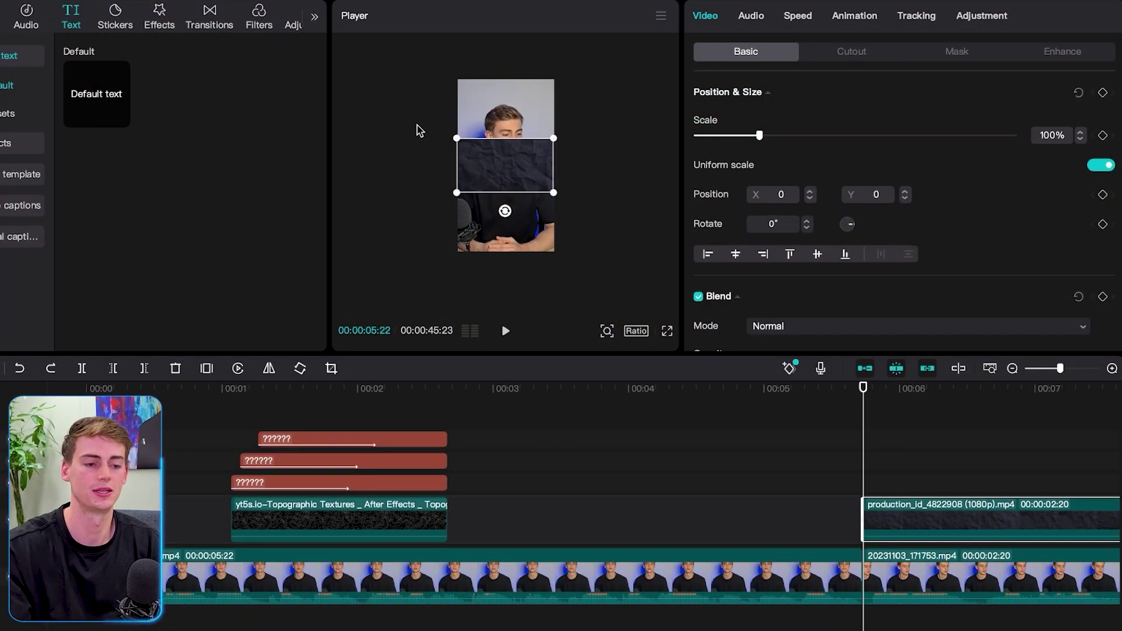
{"action": "left_click_drag", "start_coordinate": [459, 141], "coordinate": [327, 39]}
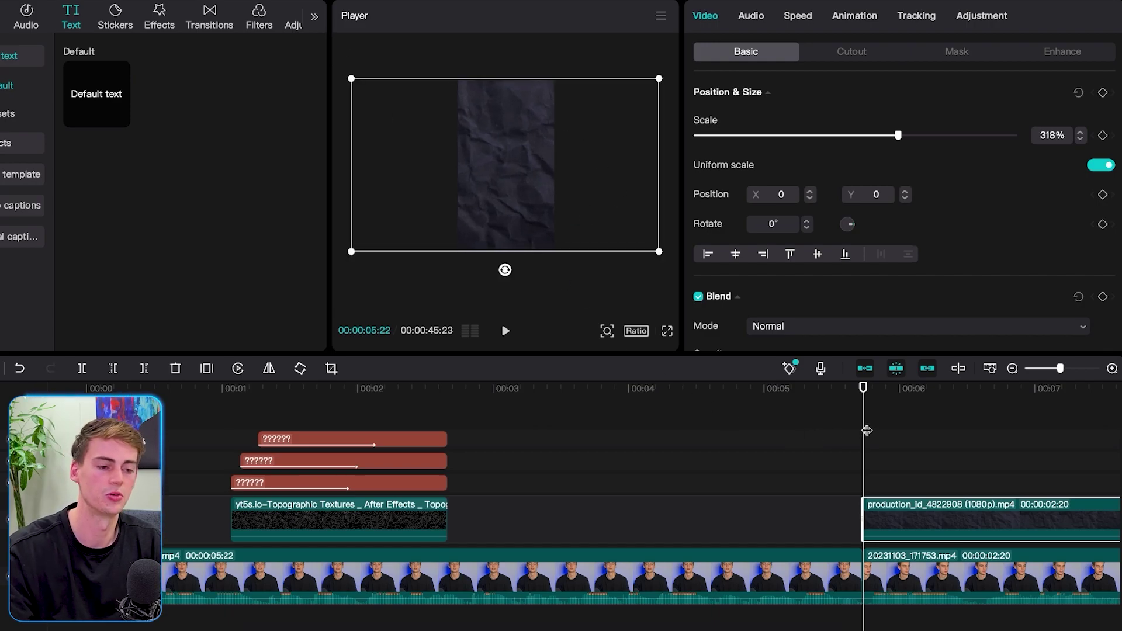
{"action": "left_click_drag", "start_coordinate": [96, 94], "coordinate": [865, 482]}
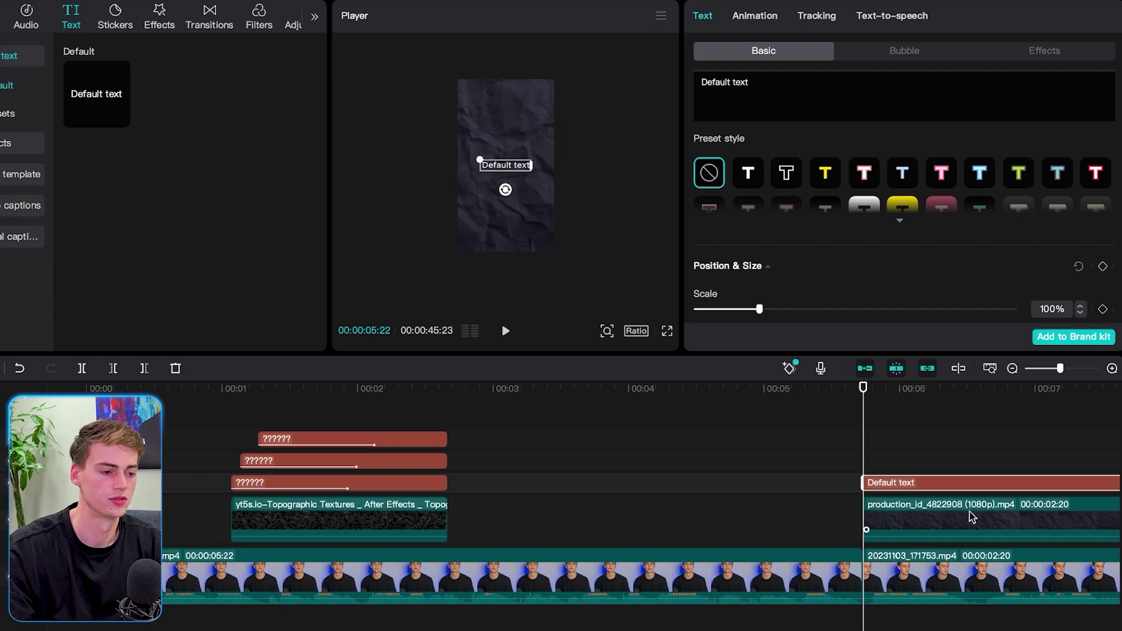
{"action": "triple_click", "coordinate": [794, 85]}
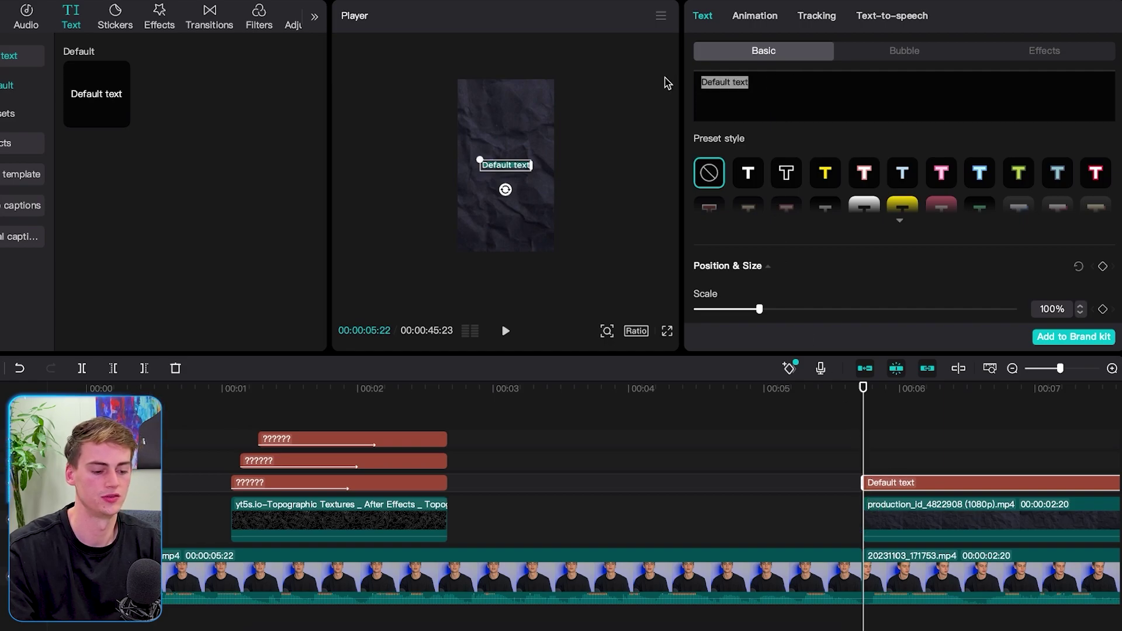
{"action": "type", "text": "Number 1"}
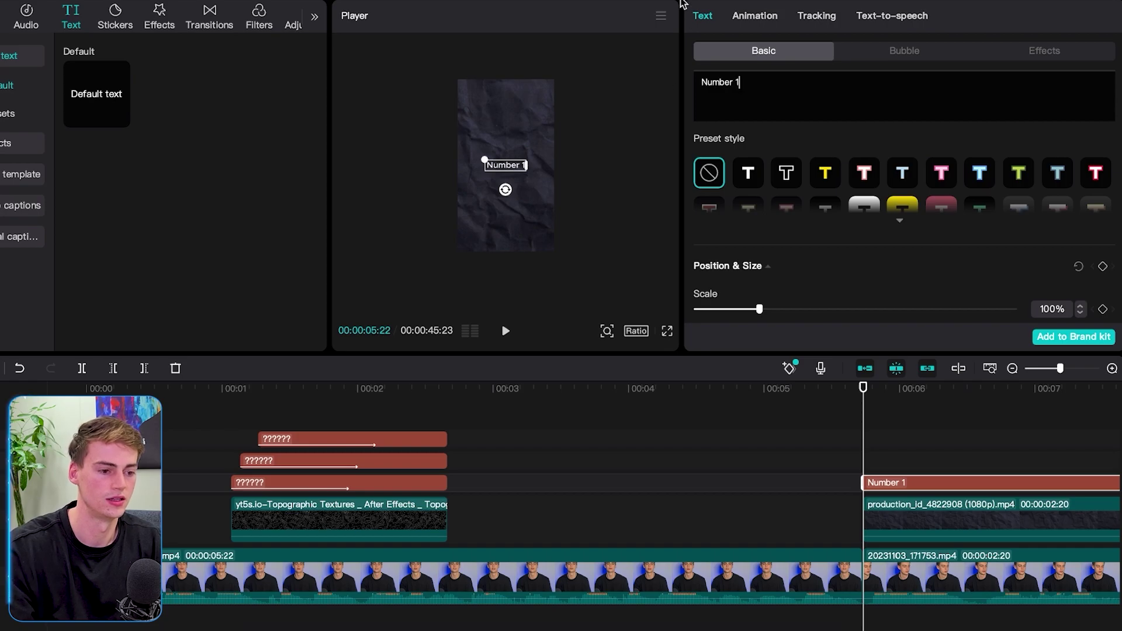
Set the "Number 1" text to Montserrat at font size 28 and place it in the upper part of the frame
{"action": "scroll", "coordinate": [789, 188], "scroll_direction": "down", "scroll_amount": 4}
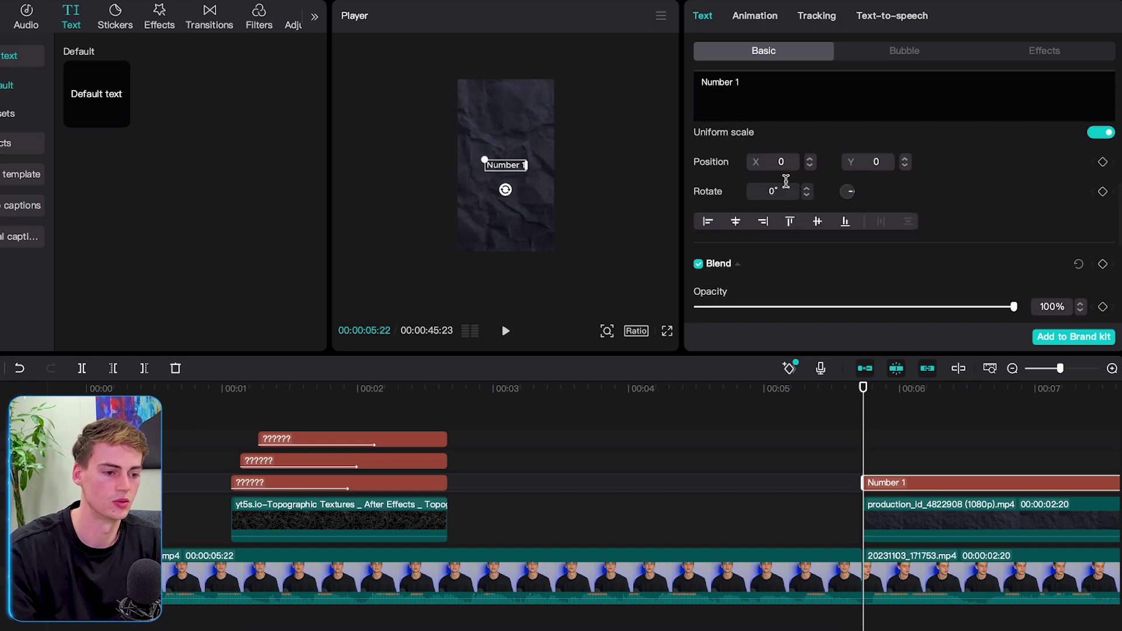
{"action": "scroll", "coordinate": [750, 221], "scroll_direction": "up", "scroll_amount": 2}
{"action": "scroll", "coordinate": [739, 193], "scroll_direction": "up", "scroll_amount": 4}
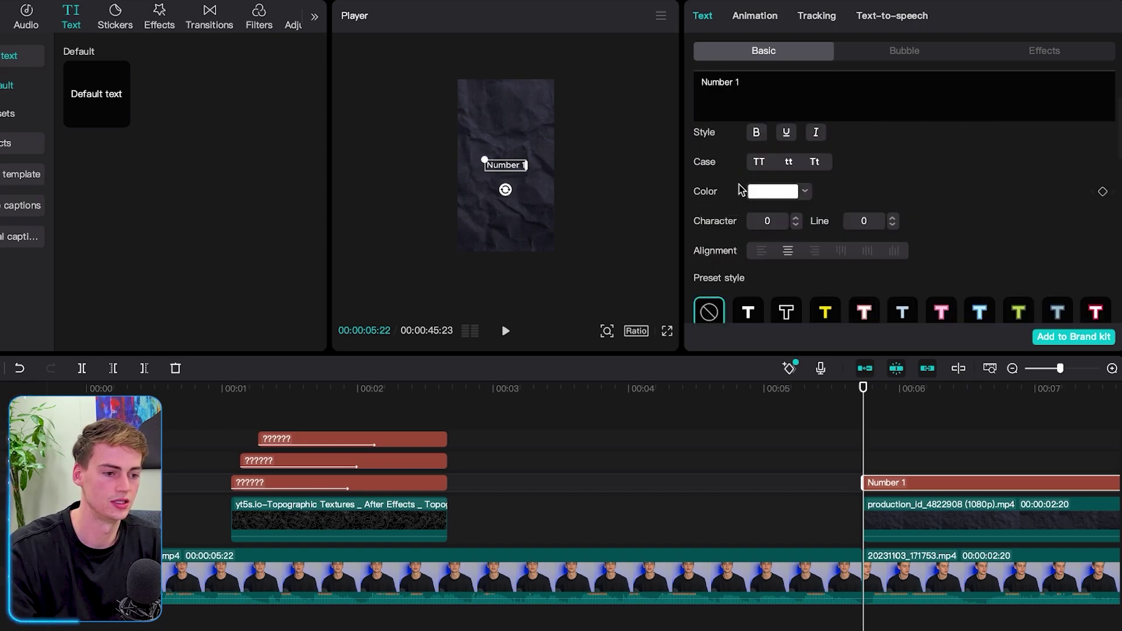
{"action": "left_click", "coordinate": [769, 161]}
{"action": "left_click", "coordinate": [777, 174]}
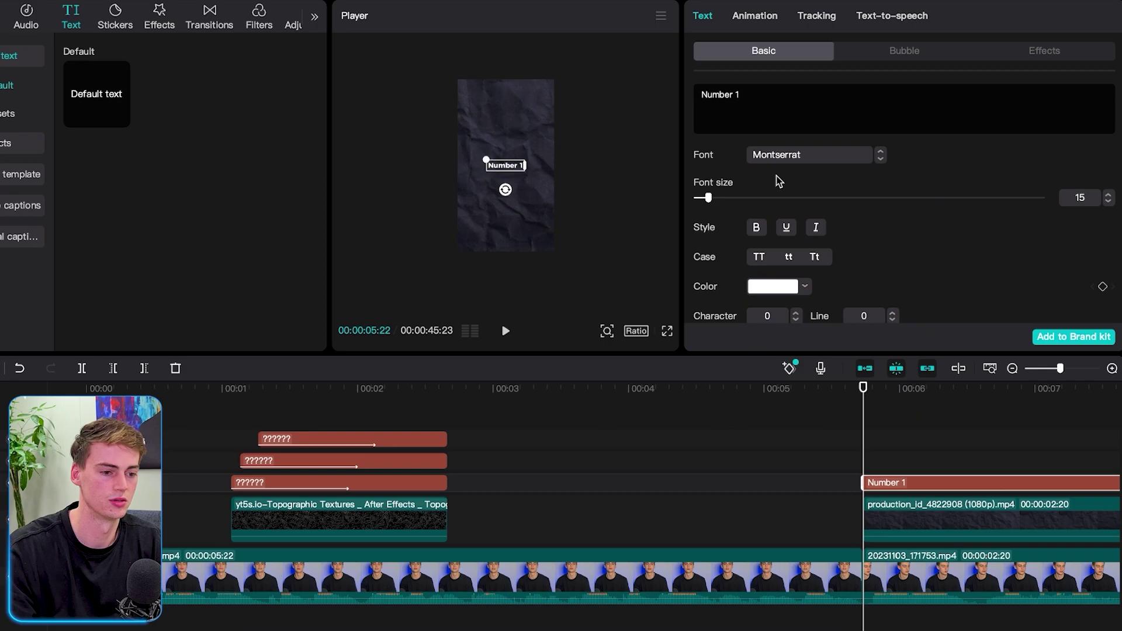
{"action": "left_click_drag", "start_coordinate": [718, 201], "coordinate": [724, 200]}
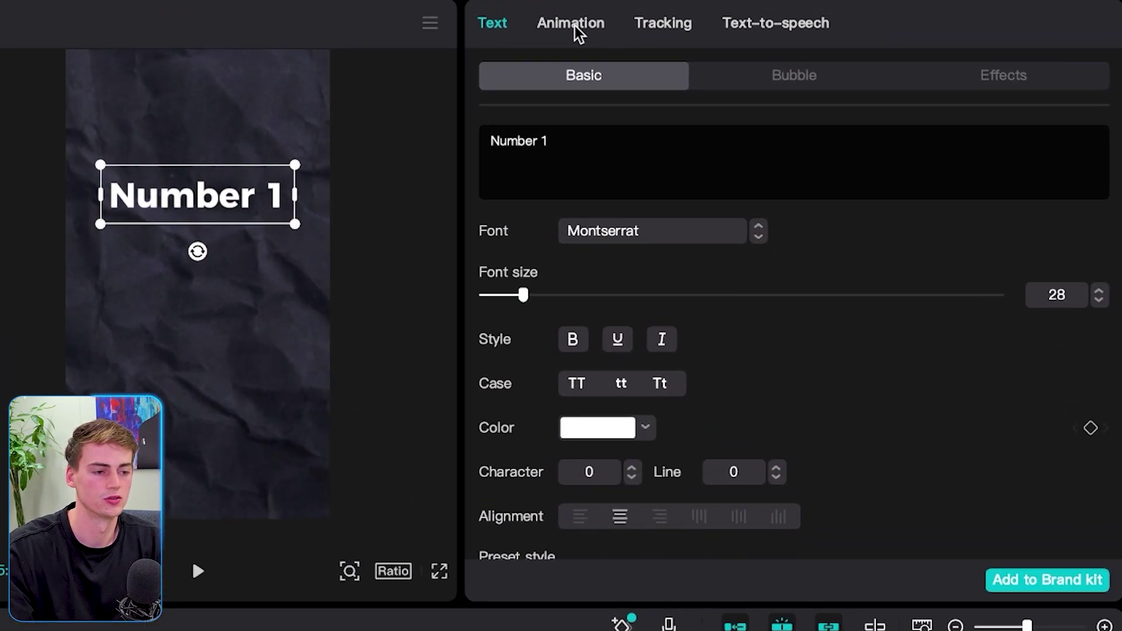
Apply the Typewriter entrance animation to the "Number 1" text with a duration of 0.6 s
{"action": "left_click", "coordinate": [754, 15]}
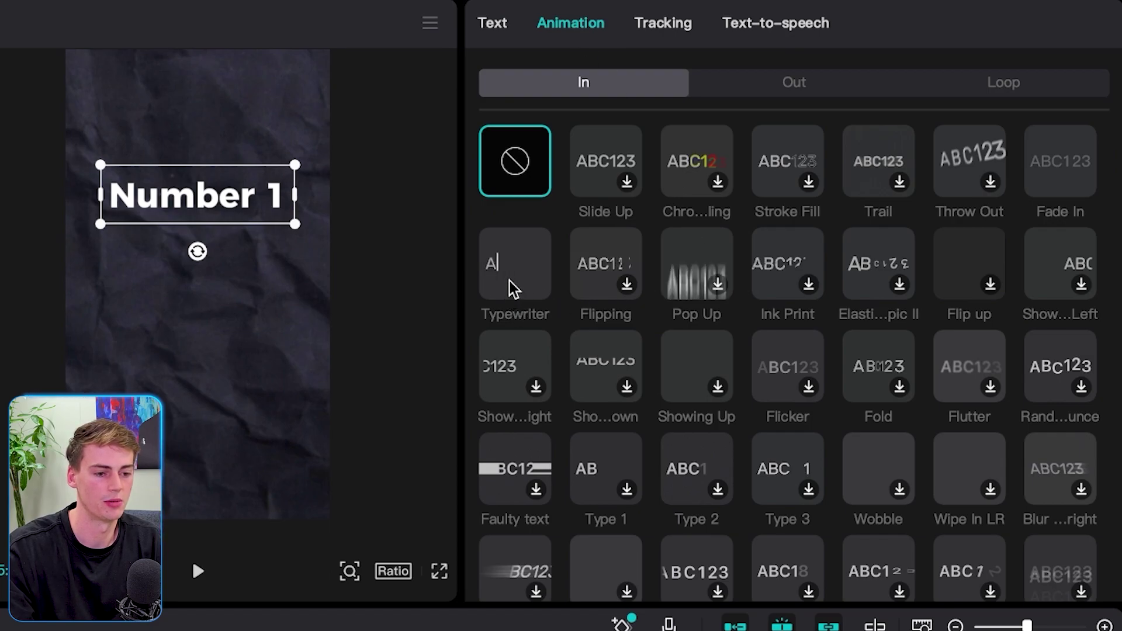
{"action": "left_click", "coordinate": [511, 298]}
{"action": "left_click_drag", "start_coordinate": [722, 580], "coordinate": [729, 552]}
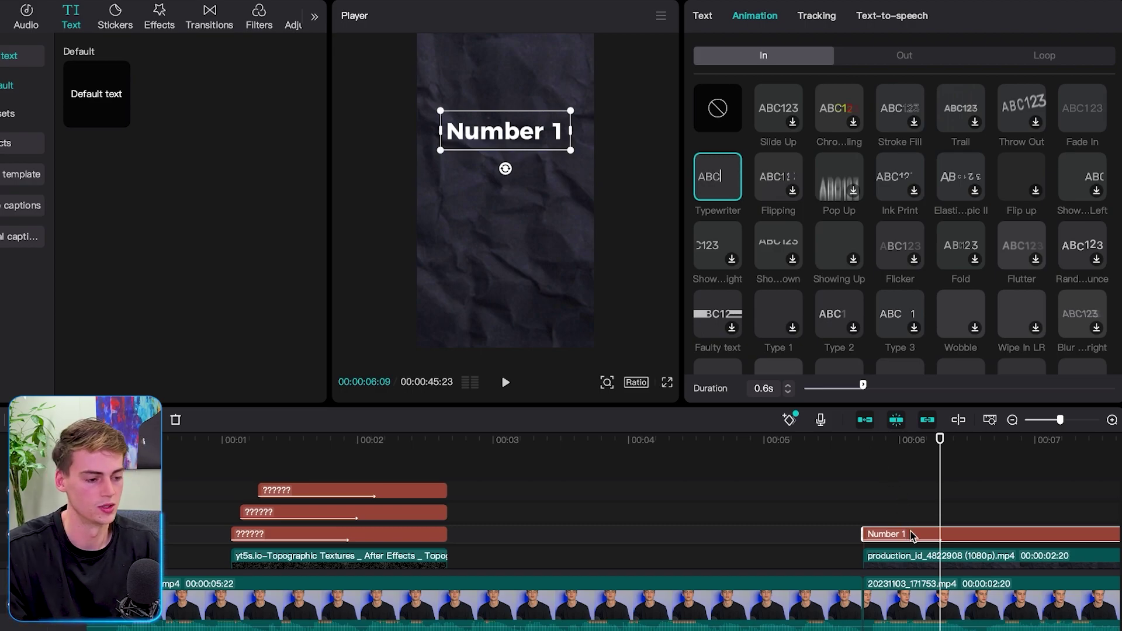
Duplicate the "Number 1" text onto the track above, starting slightly later, and place the copy below the original in the frame
{"action": "key", "text": "ctrl+c"}
{"action": "key", "text": "ctrl+v"}
{"action": "left_click_drag", "start_coordinate": [986, 516], "coordinate": [940, 517]}
{"action": "left_click_drag", "start_coordinate": [527, 125], "coordinate": [521, 189]}
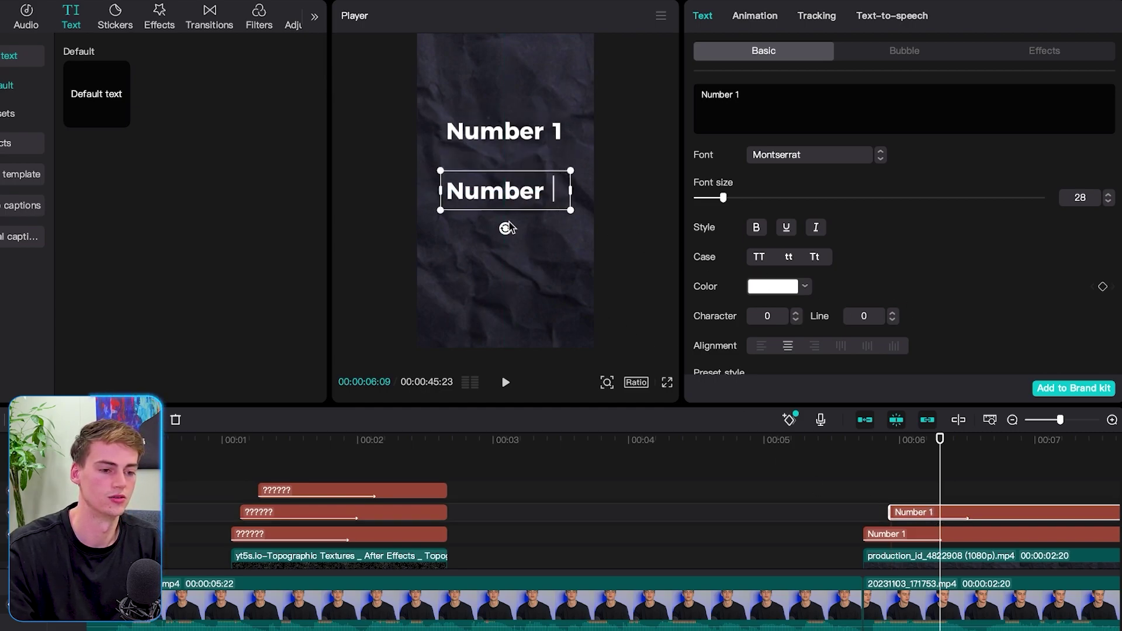
Replace the copy's text with "Master the Art of Storytelling" on two lines, set its font size to 22 and preview the texts
{"action": "key", "text": "ctrl+a"}
{"action": "key", "text": "ctrl+v"}
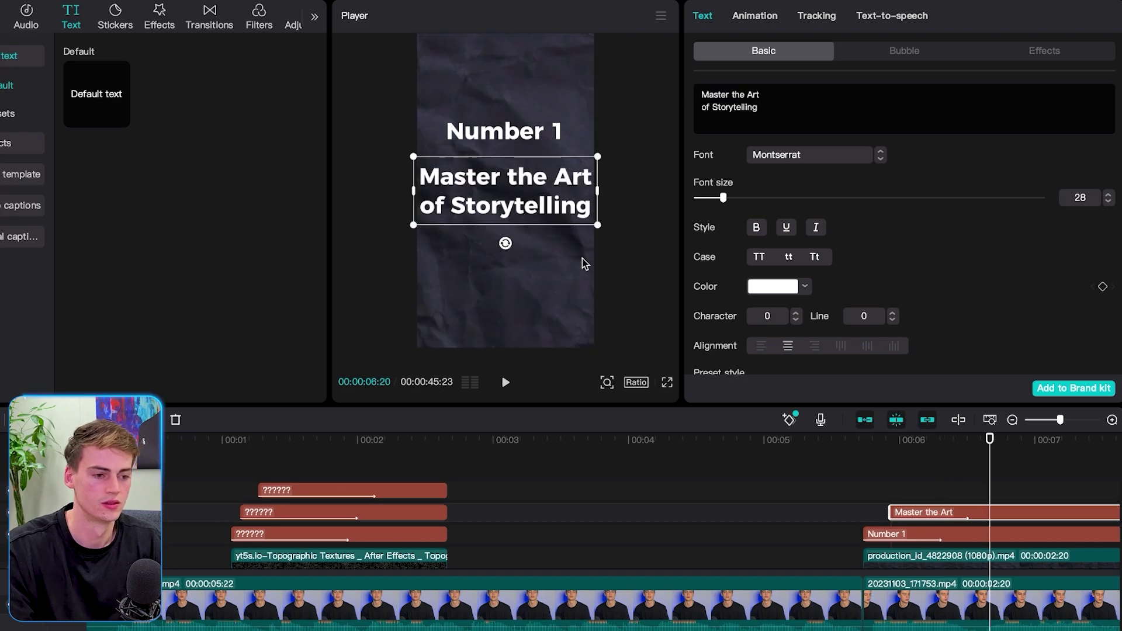
{"action": "left_click_drag", "start_coordinate": [724, 199], "coordinate": [717, 198]}
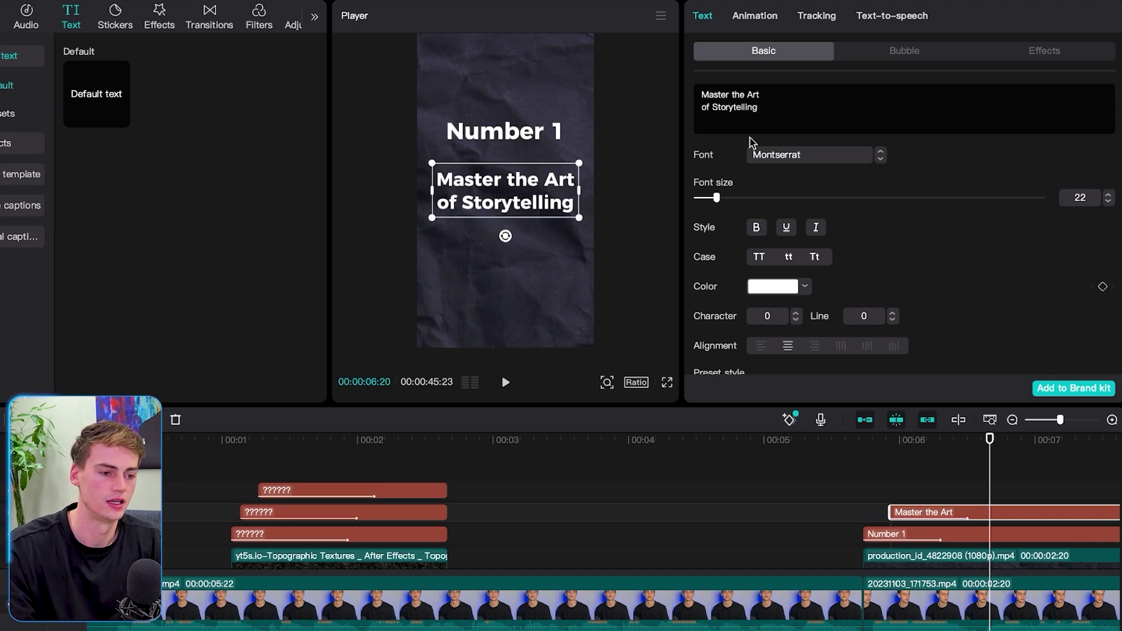
{"action": "left_click", "coordinate": [888, 440]}
{"action": "key", "text": "space"}
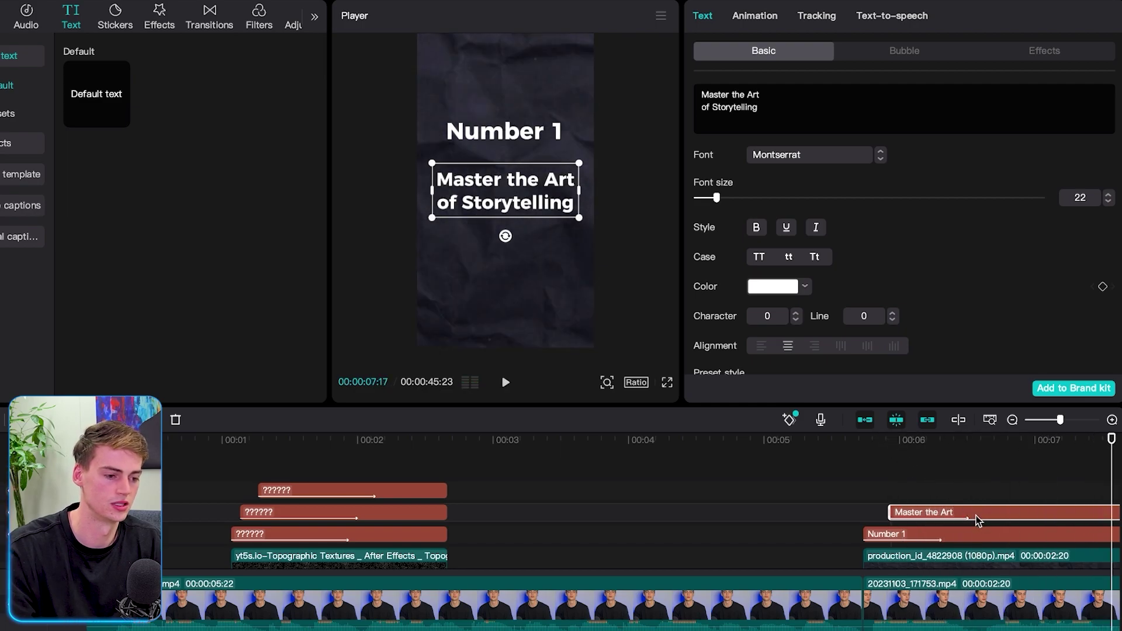
Set the Typewriter animation duration of the "Master the Art of Storytelling" text to 1.4 s and preview it
{"action": "left_click", "coordinate": [746, 21]}
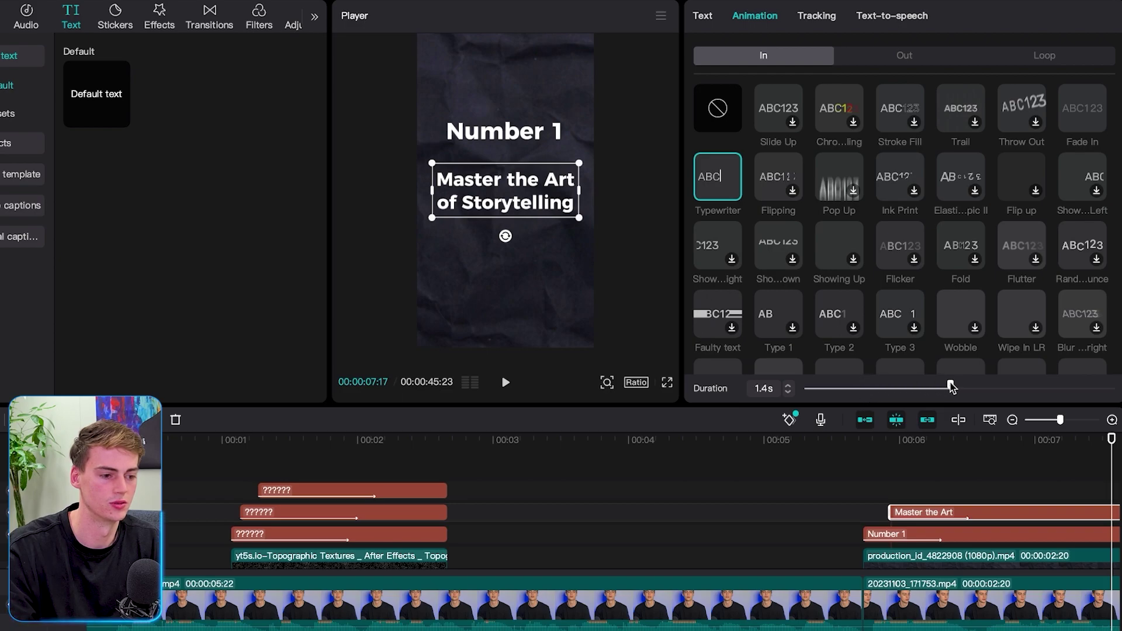
{"action": "left_click_drag", "start_coordinate": [951, 387], "coordinate": [952, 385]}
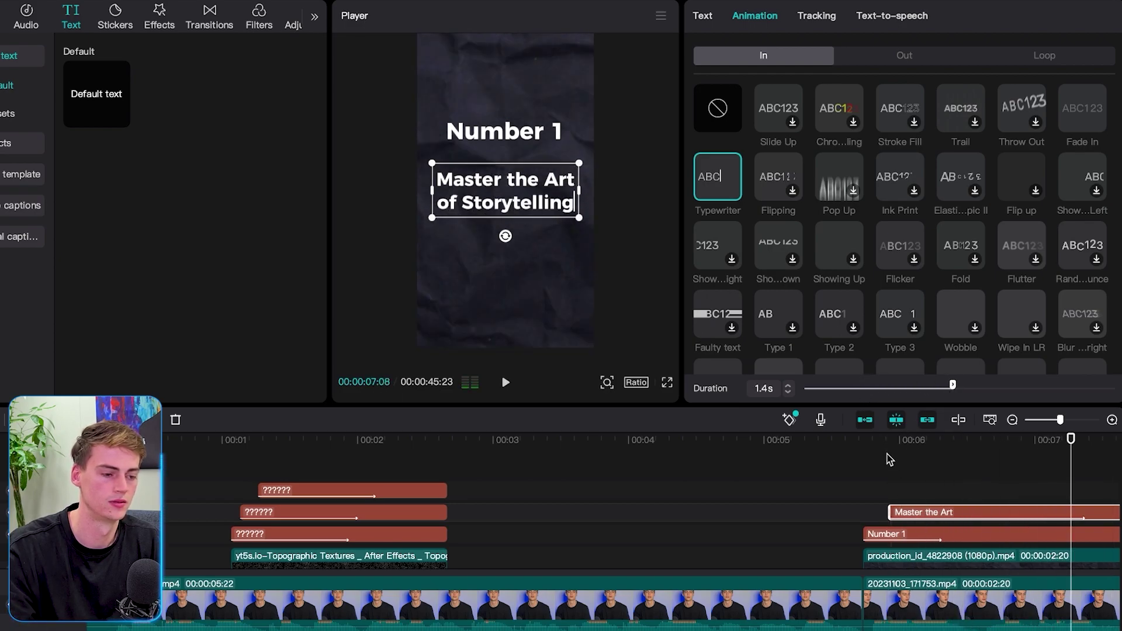
{"action": "left_click", "coordinate": [900, 446]}
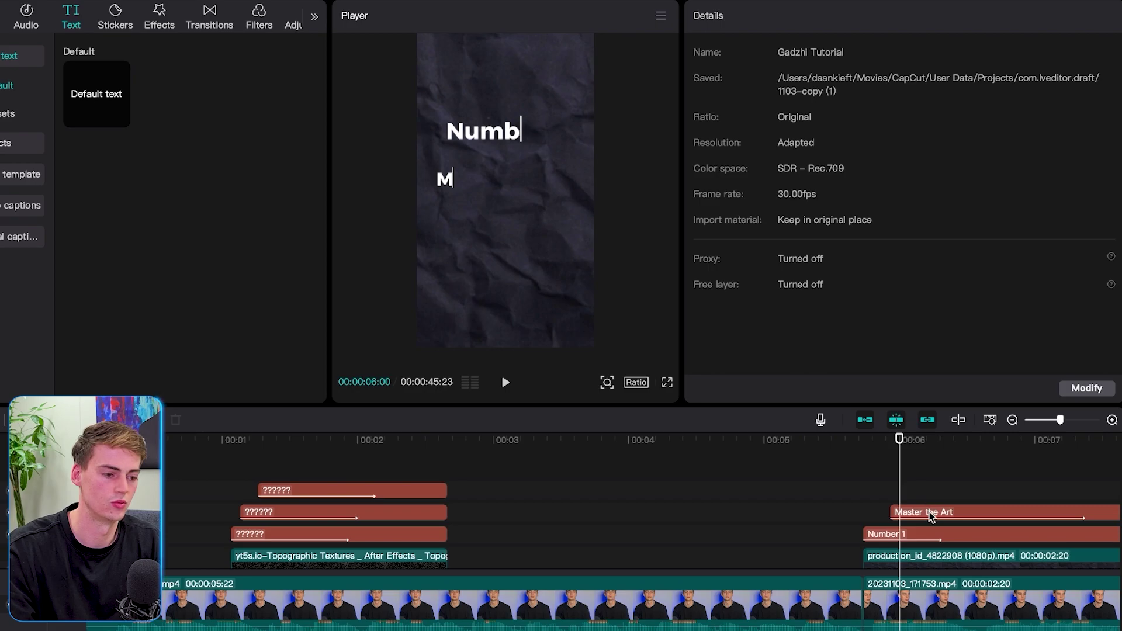
Color only the word "Storytelling" red in the second text and preview the typing animation
{"action": "left_click", "coordinate": [911, 513]}
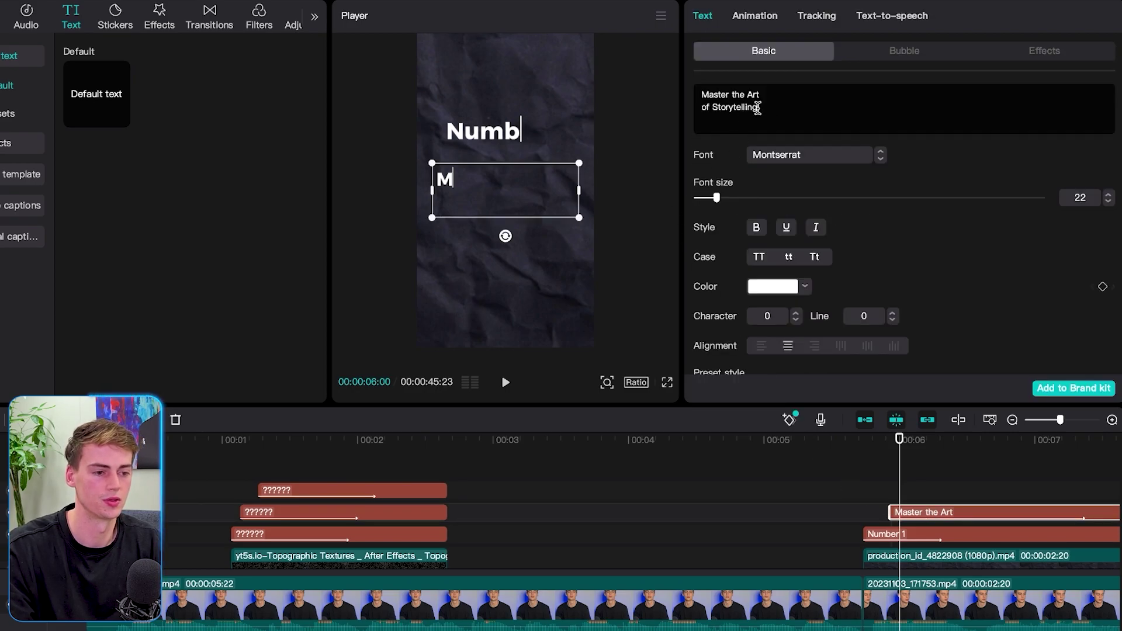
{"action": "left_click_drag", "start_coordinate": [758, 108], "coordinate": [718, 111]}
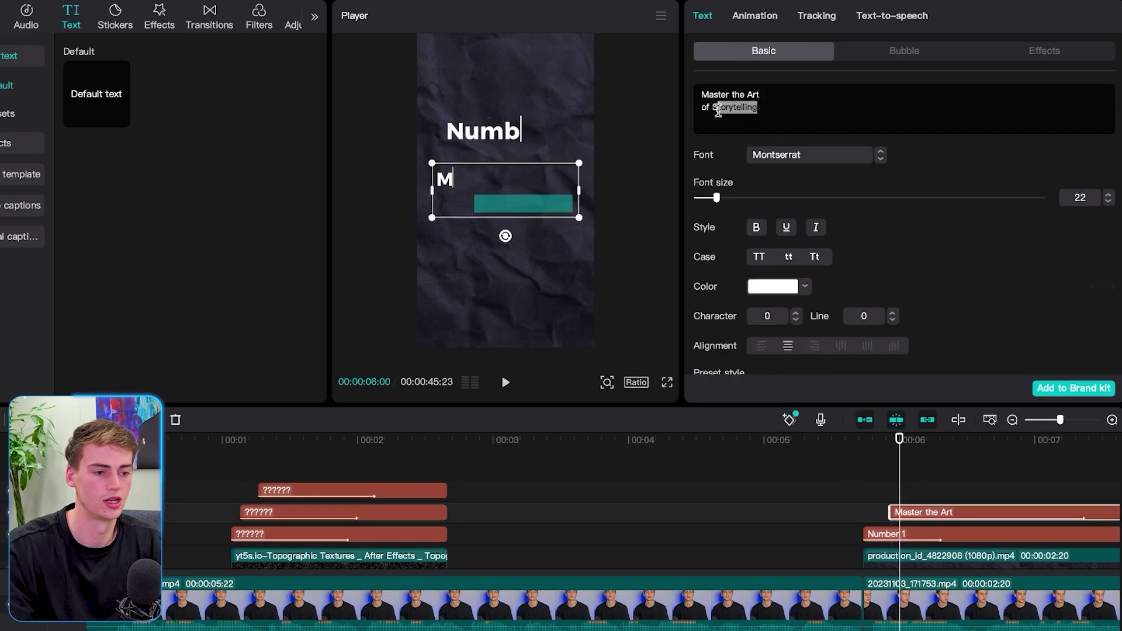
{"action": "left_click", "coordinate": [805, 287]}
{"action": "left_click_drag", "start_coordinate": [795, 320], "coordinate": [904, 293]}
{"action": "left_click", "coordinate": [889, 243]}
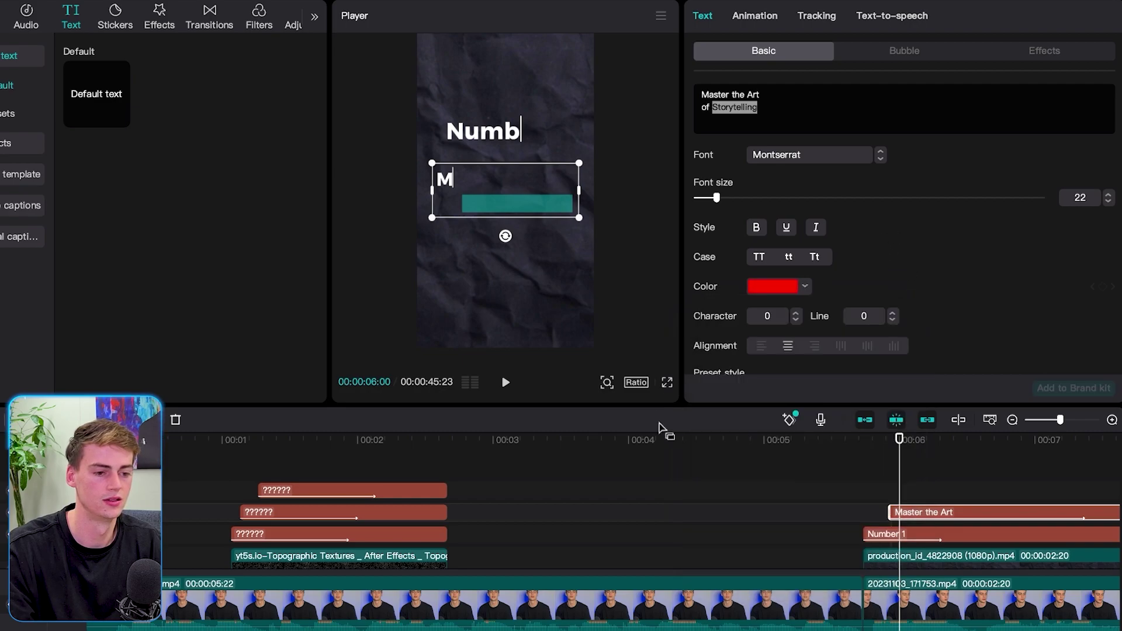
{"action": "left_click_drag", "start_coordinate": [902, 443], "coordinate": [1014, 443]}
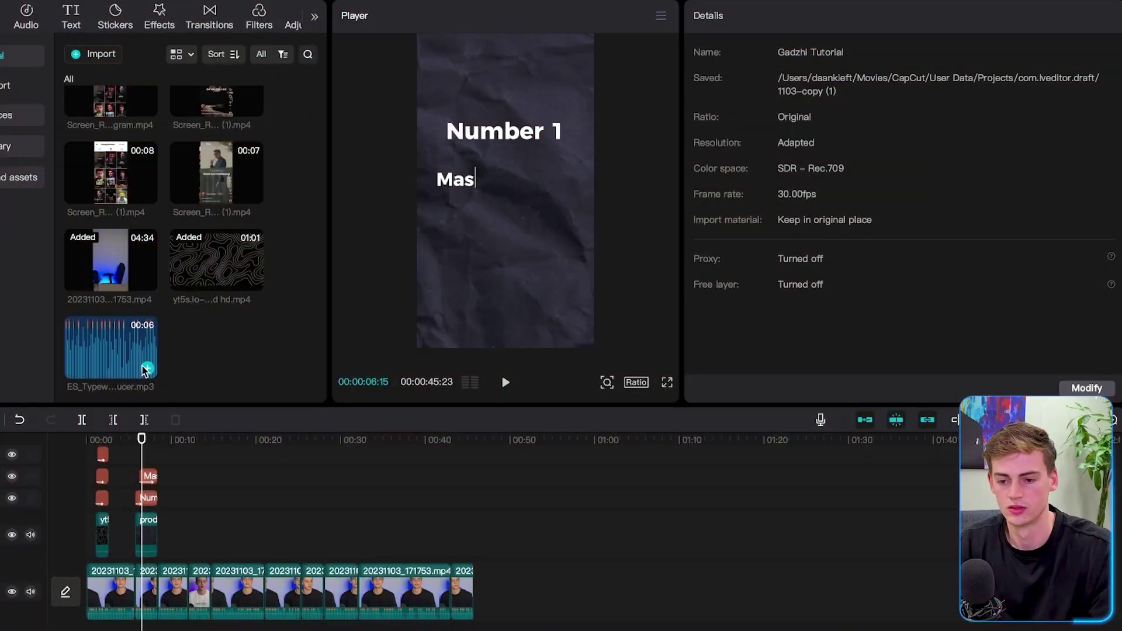
Add the ES_Typewriter sound effect to the timeline, listen to it and place it beneath the "Number 1" title section
{"action": "left_click_drag", "start_coordinate": [145, 371], "coordinate": [500, 589]}
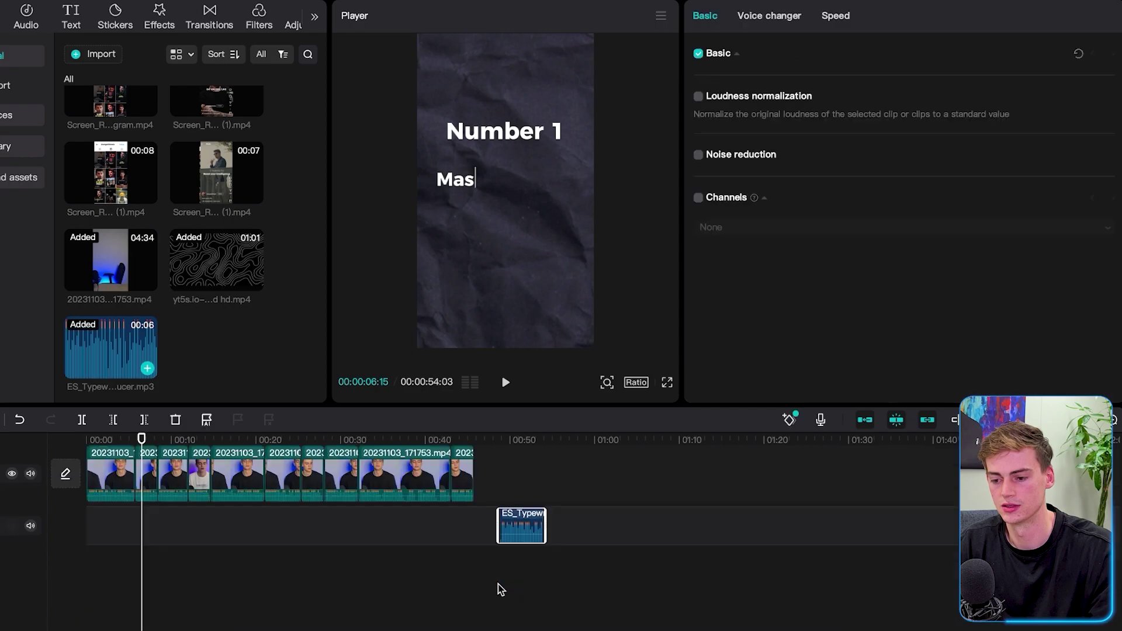
{"action": "left_click", "coordinate": [499, 449]}
{"action": "key", "text": "space"}
{"action": "key", "text": "space"}
{"action": "left_click_drag", "start_coordinate": [539, 527], "coordinate": [199, 524]}
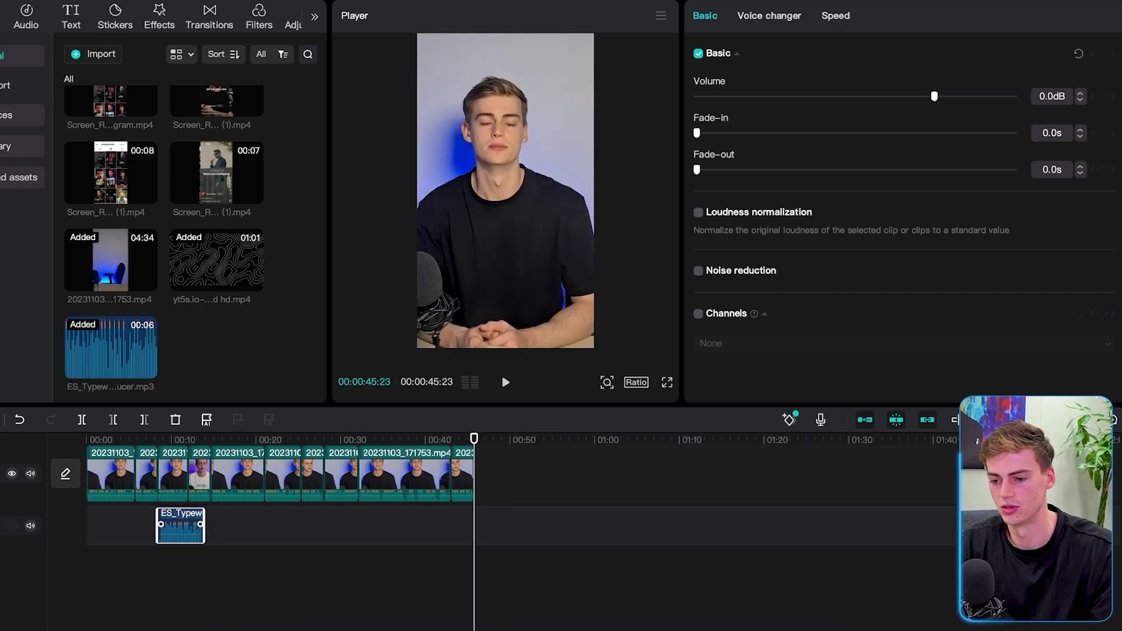
{"action": "scroll", "coordinate": [202, 524], "scroll_direction": "up", "scroll_amount": 5}
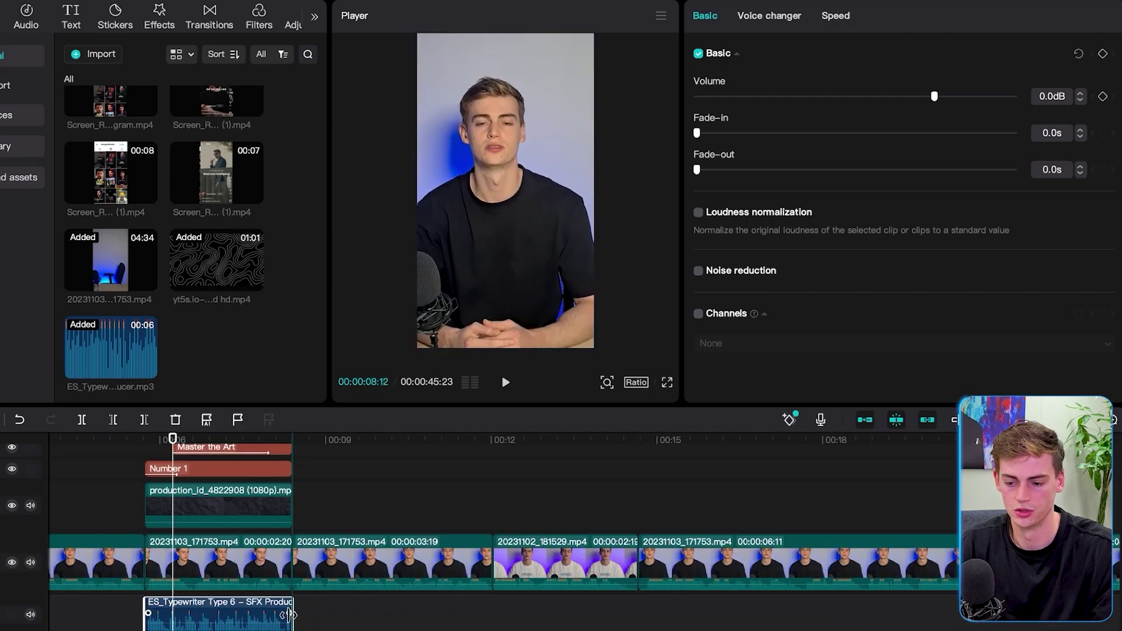
Lower the typewriter sound effect's volume to about -11.4 dB and play back the "Number 1" title section
{"action": "left_click_drag", "start_coordinate": [233, 622], "coordinate": [231, 624]}
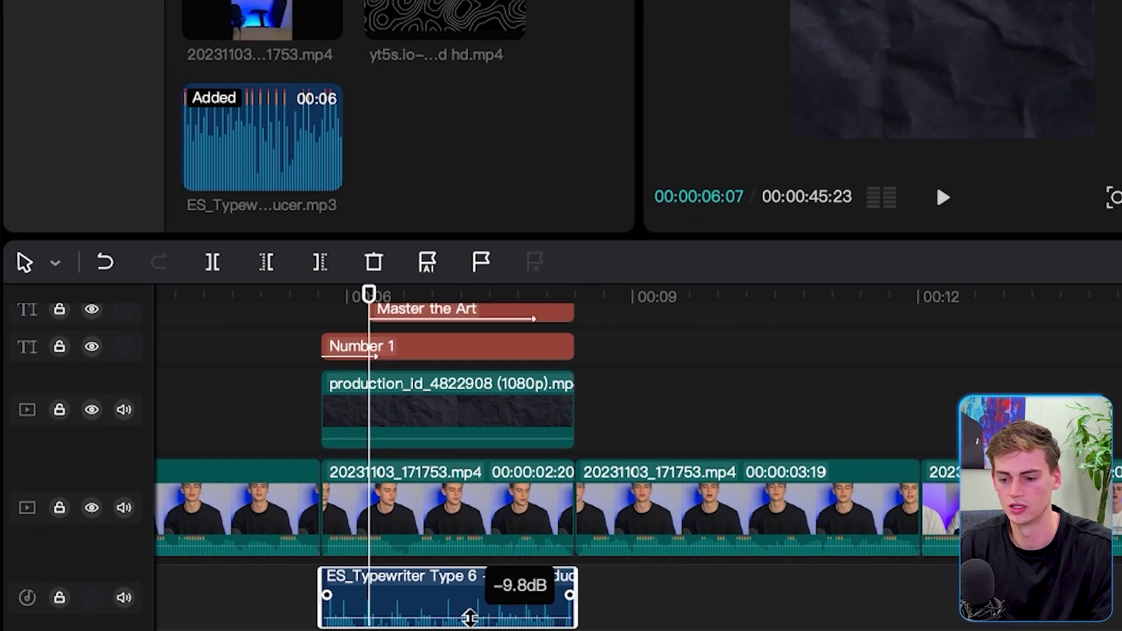
{"action": "left_click_drag", "start_coordinate": [470, 618], "coordinate": [468, 619]}
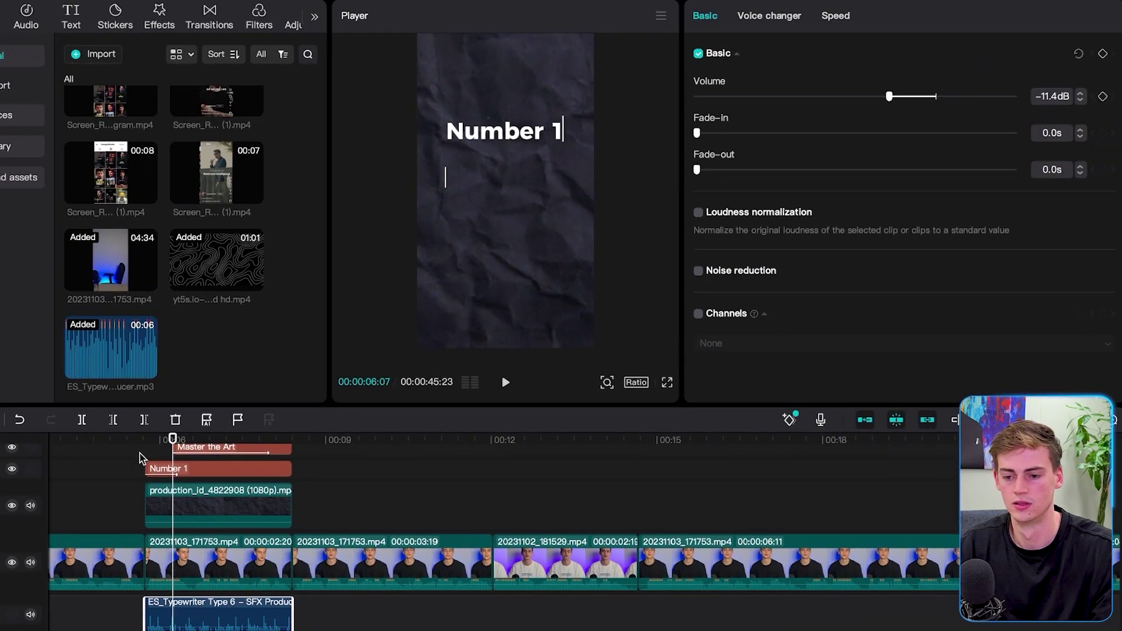
{"action": "left_click", "coordinate": [139, 443]}
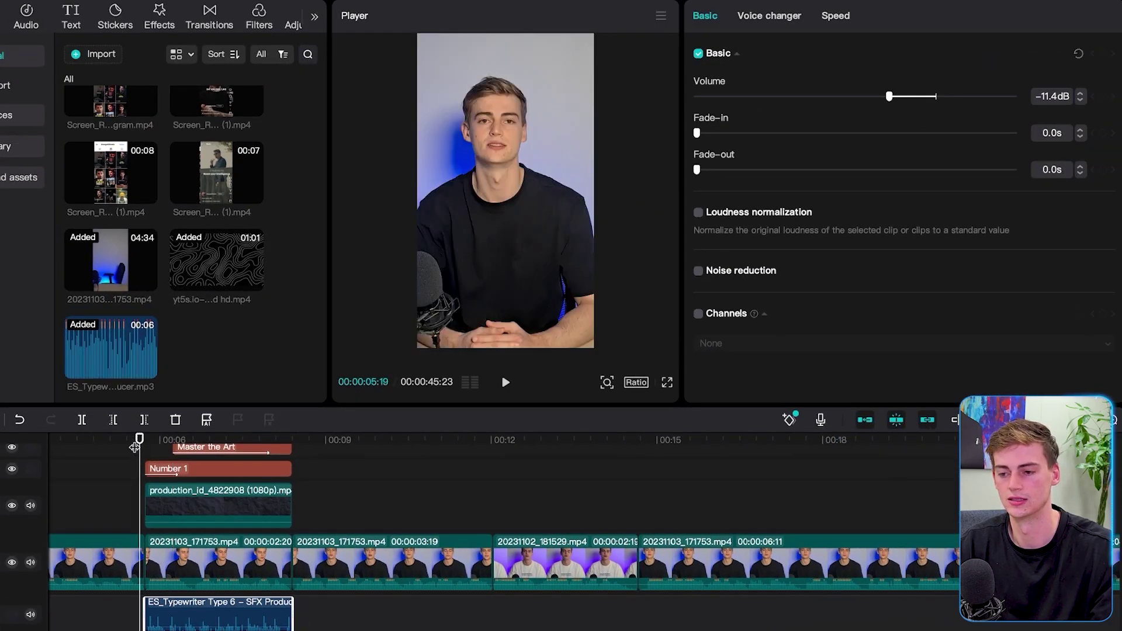
{"action": "key", "text": "space"}
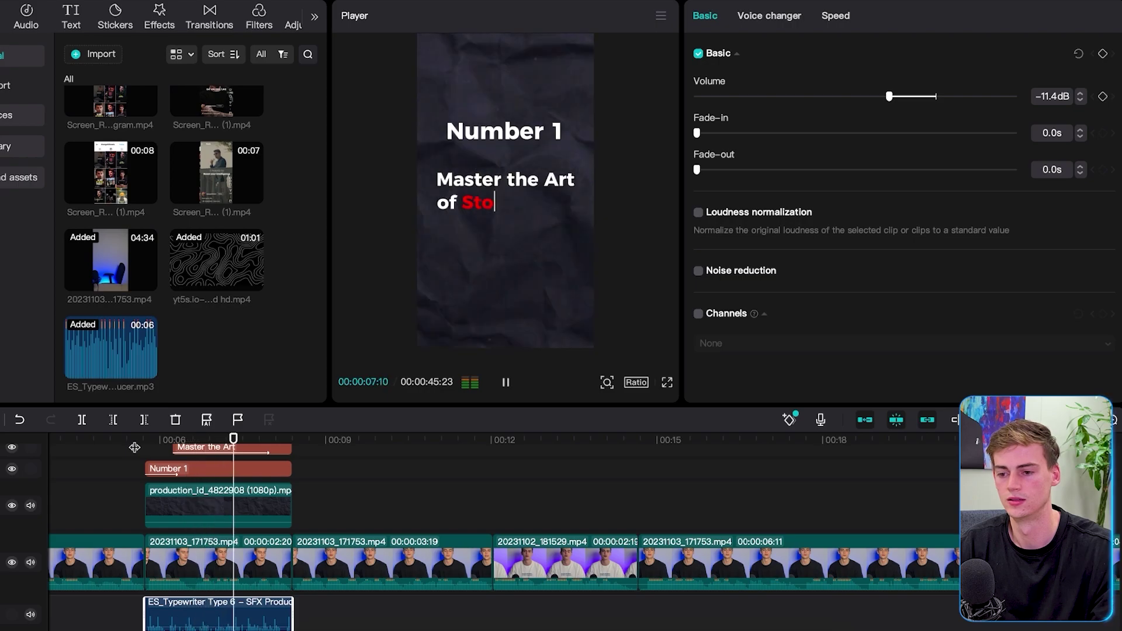
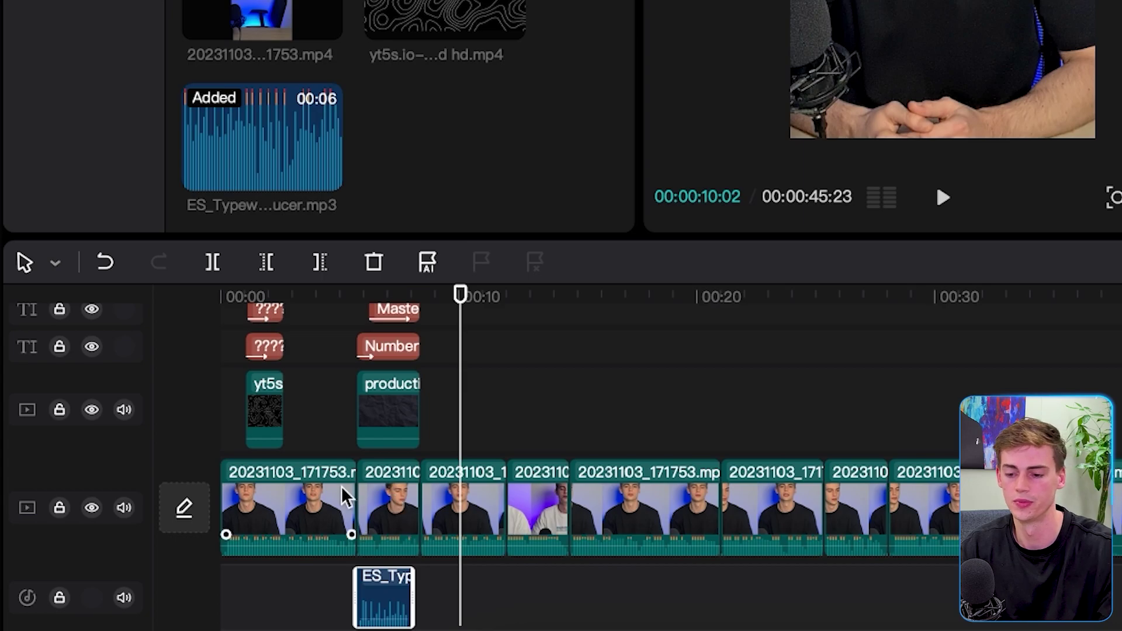
Copy the paper texture, both title texts and the typewriter sound to the clip starting at 00:00:12:01 and play back that section
{"action": "left_click", "coordinate": [381, 405]}
{"action": "left_click", "coordinate": [401, 348], "text": "shift"}
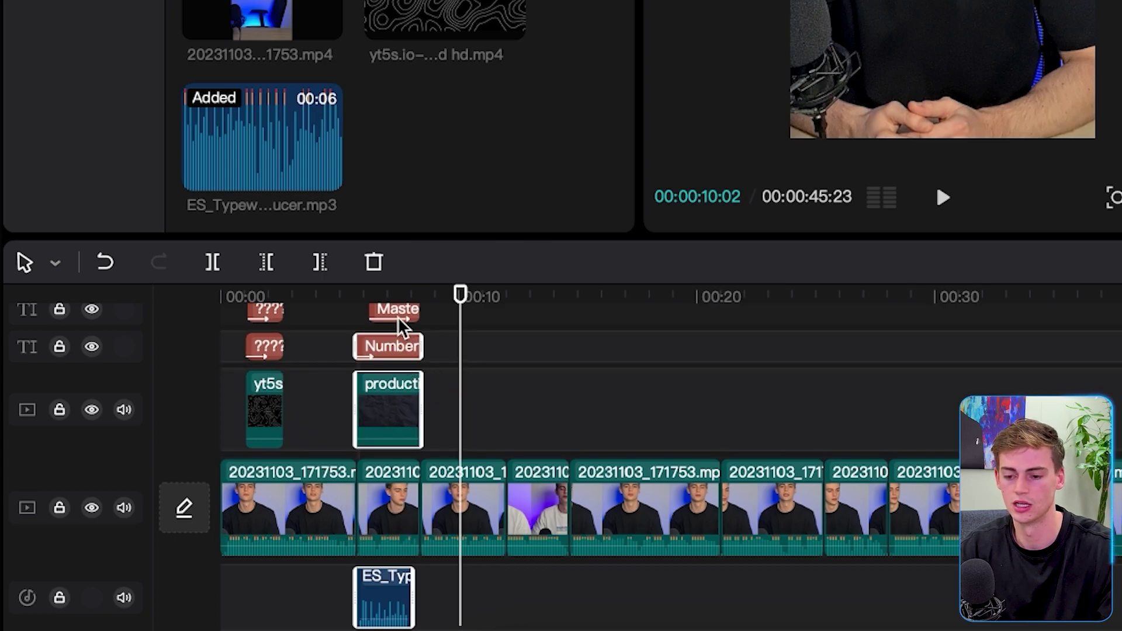
{"action": "left_click", "coordinate": [396, 308], "text": "shift"}
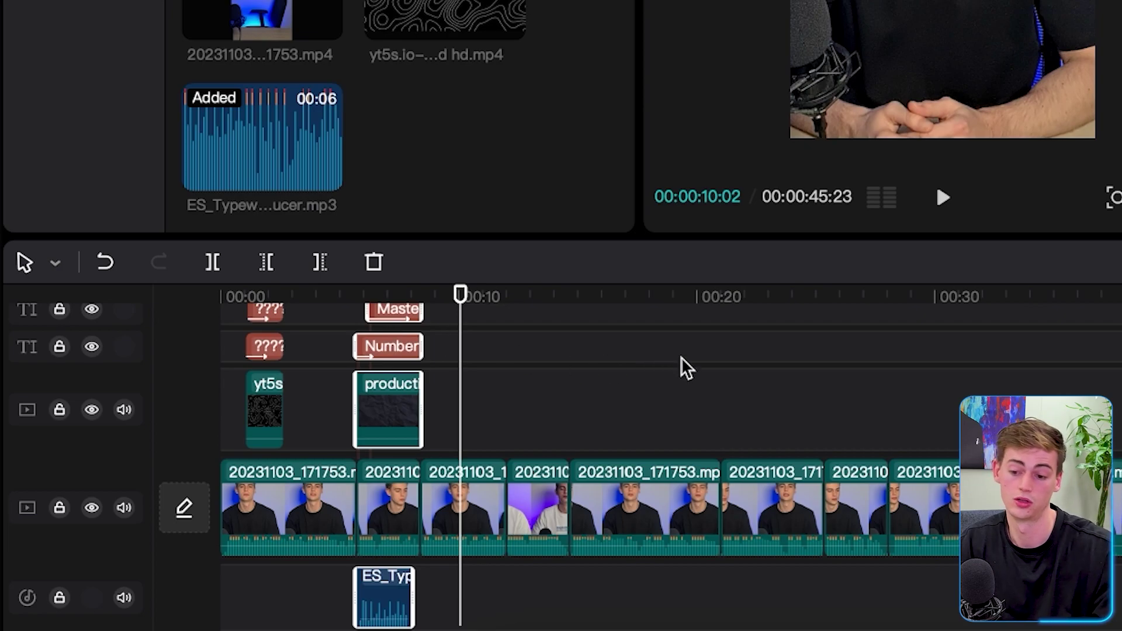
{"action": "left_click", "coordinate": [679, 307]}
{"action": "scroll", "coordinate": [679, 308], "scroll_direction": "up", "scroll_amount": 1}
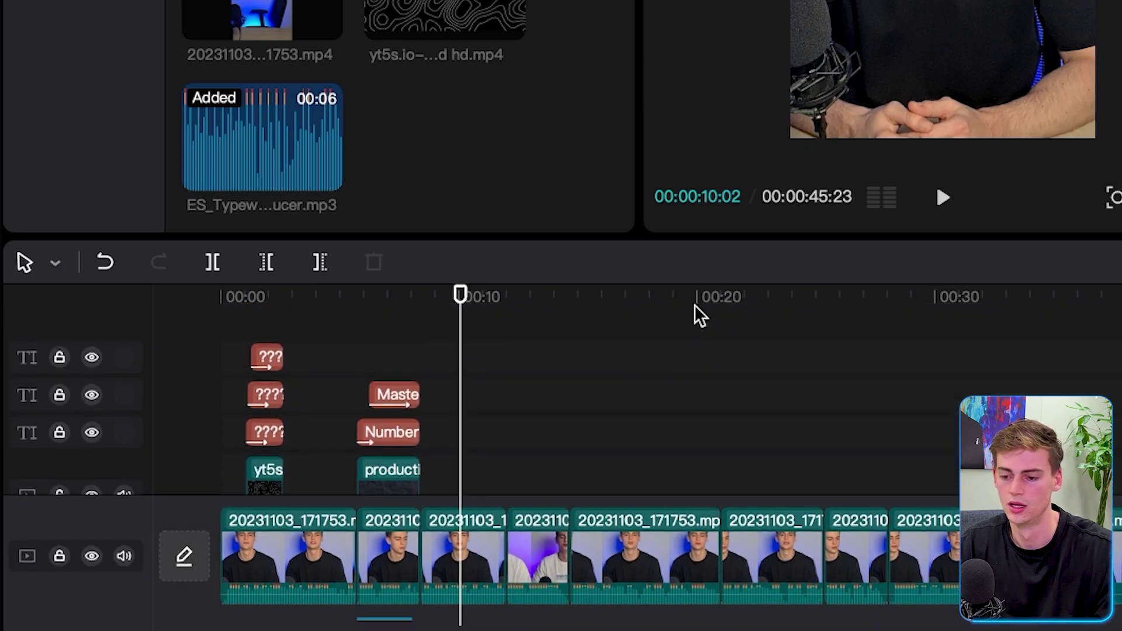
{"action": "left_click", "coordinate": [708, 315]}
{"action": "left_click", "coordinate": [721, 323]}
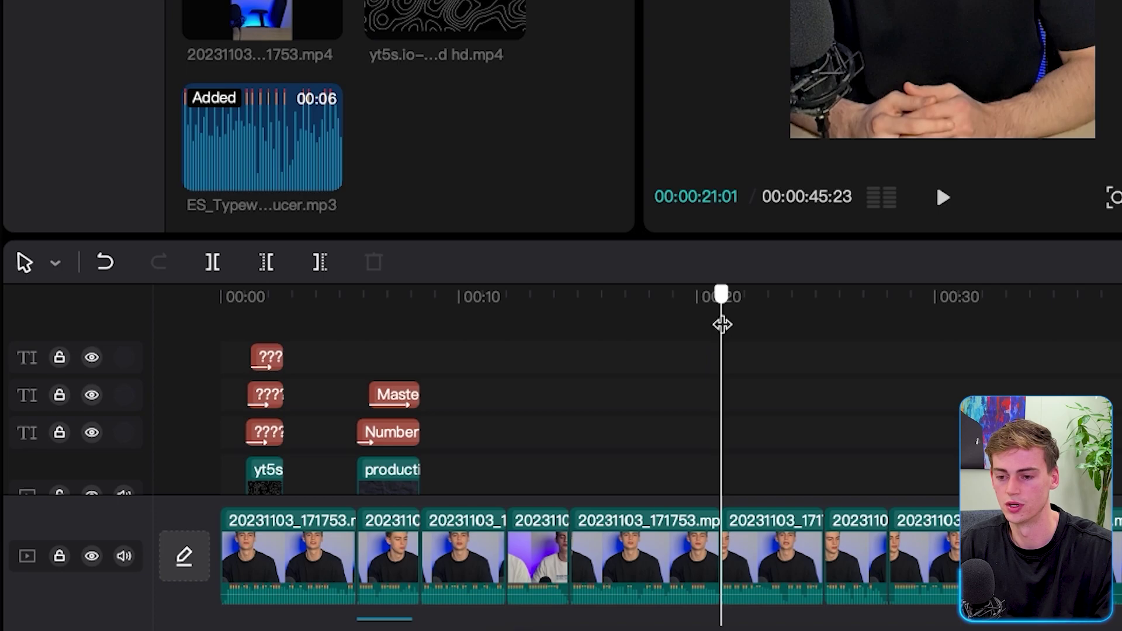
{"action": "left_click_drag", "start_coordinate": [721, 324], "coordinate": [508, 318]}
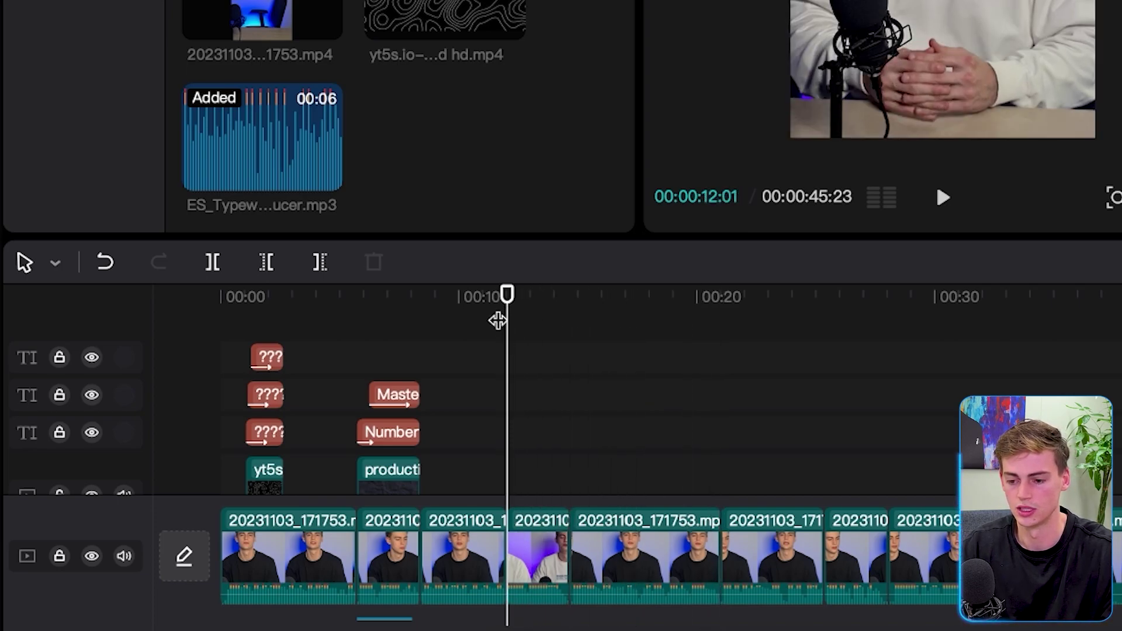
{"action": "key", "text": "ctrl+v"}
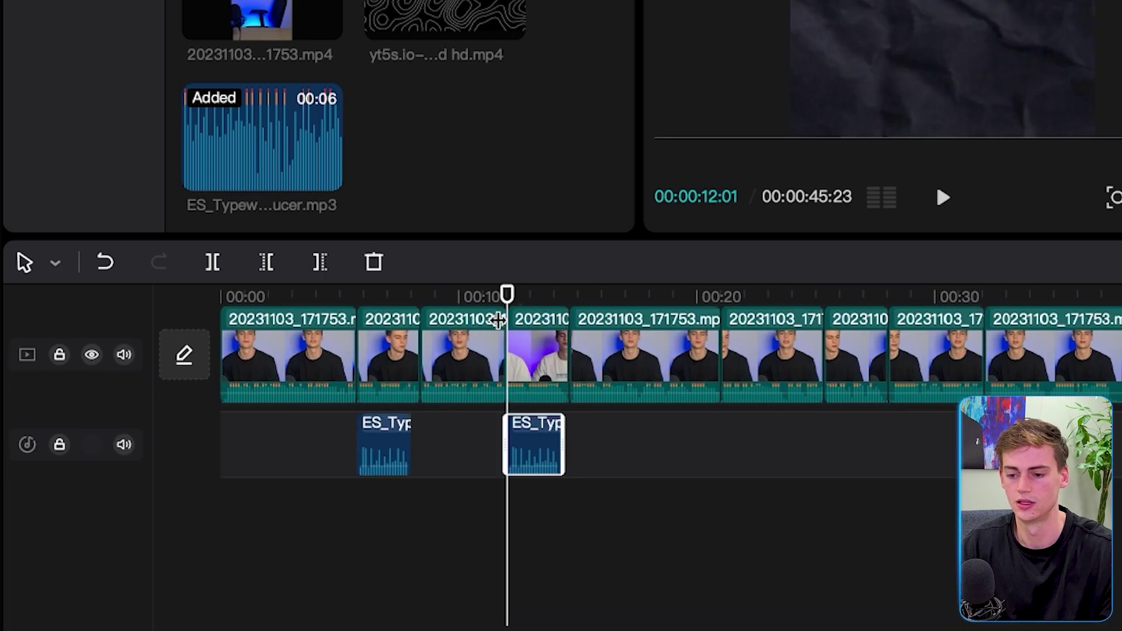
{"action": "scroll", "coordinate": [571, 381], "scroll_direction": "up", "scroll_amount": 5}
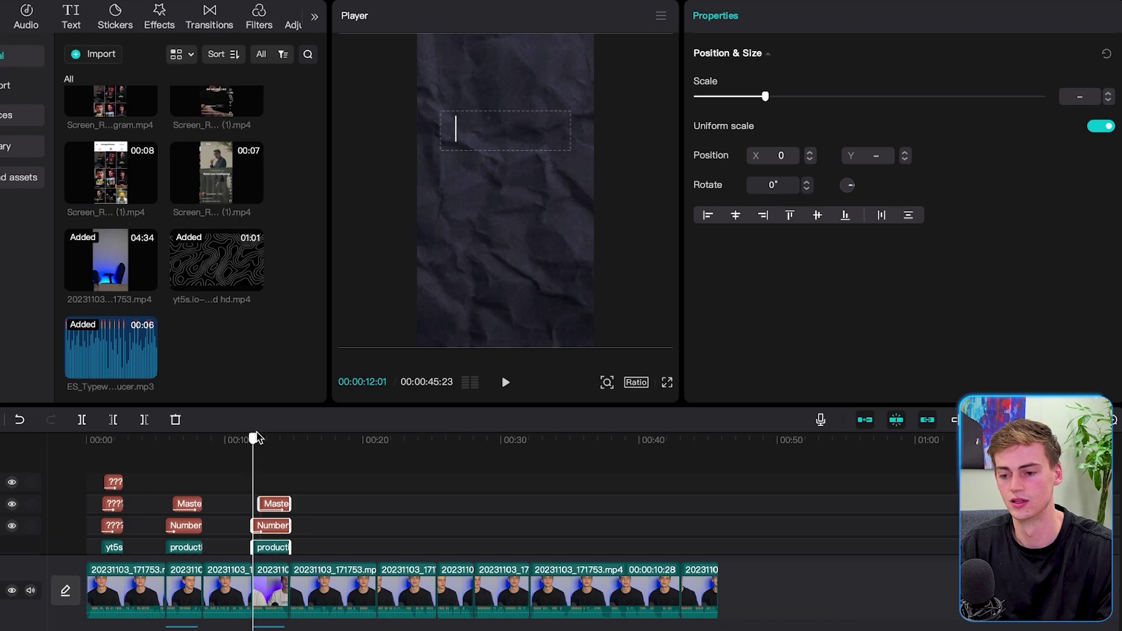
{"action": "left_click", "coordinate": [259, 440]}
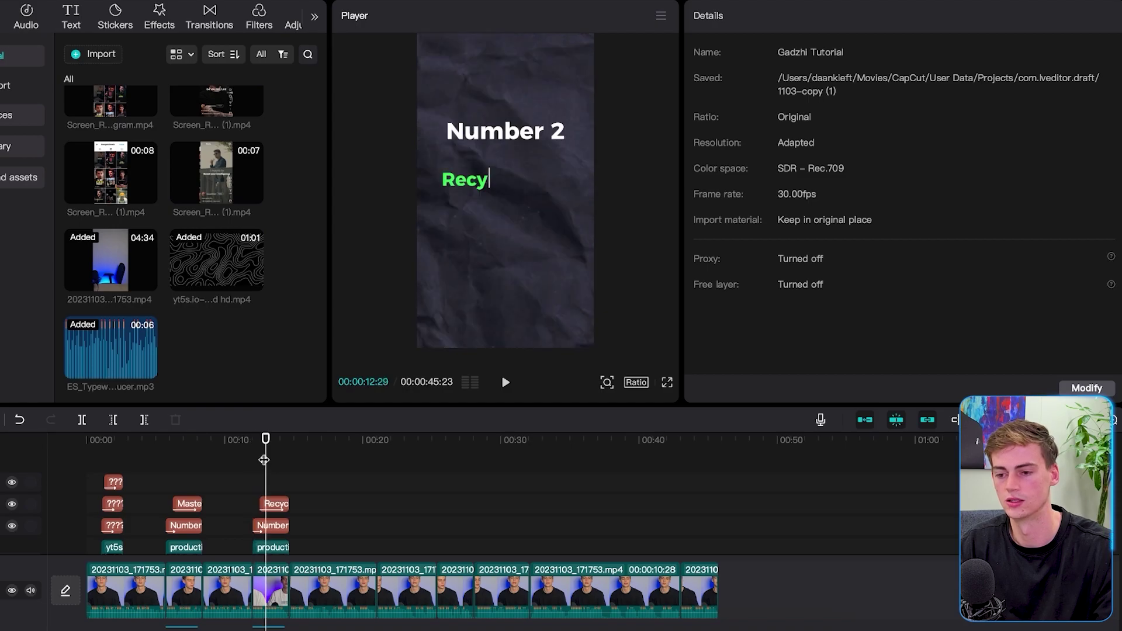
{"action": "key", "text": "space"}
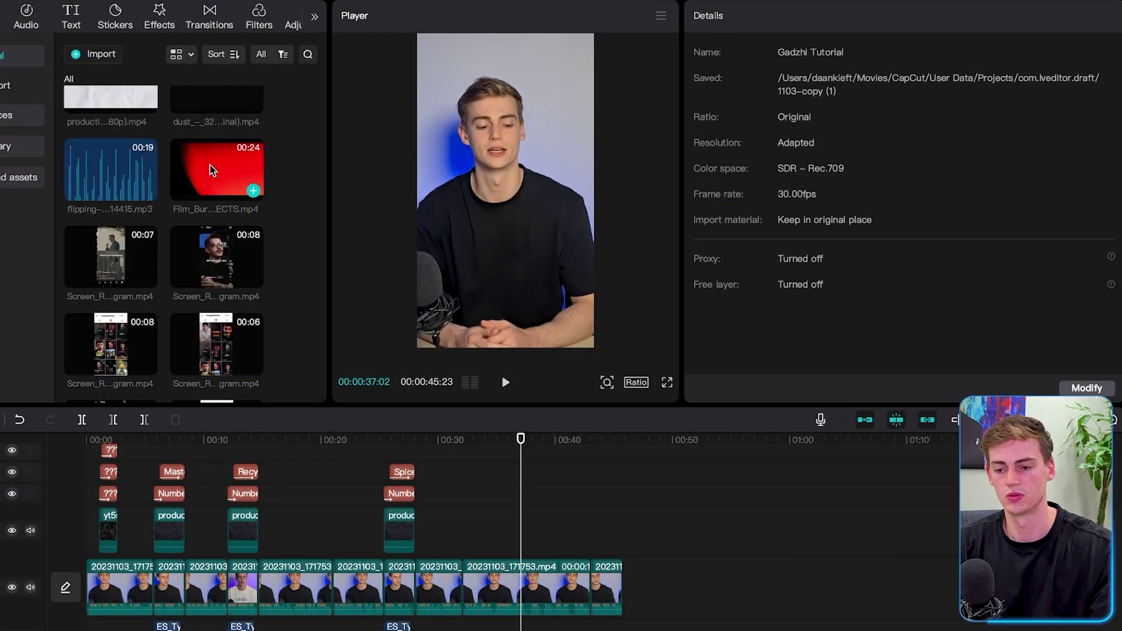
Preview the Film_Burn transitions video, add it at the end of the main track and play it back there
{"action": "left_click", "coordinate": [209, 169]}
{"action": "key", "text": "space"}
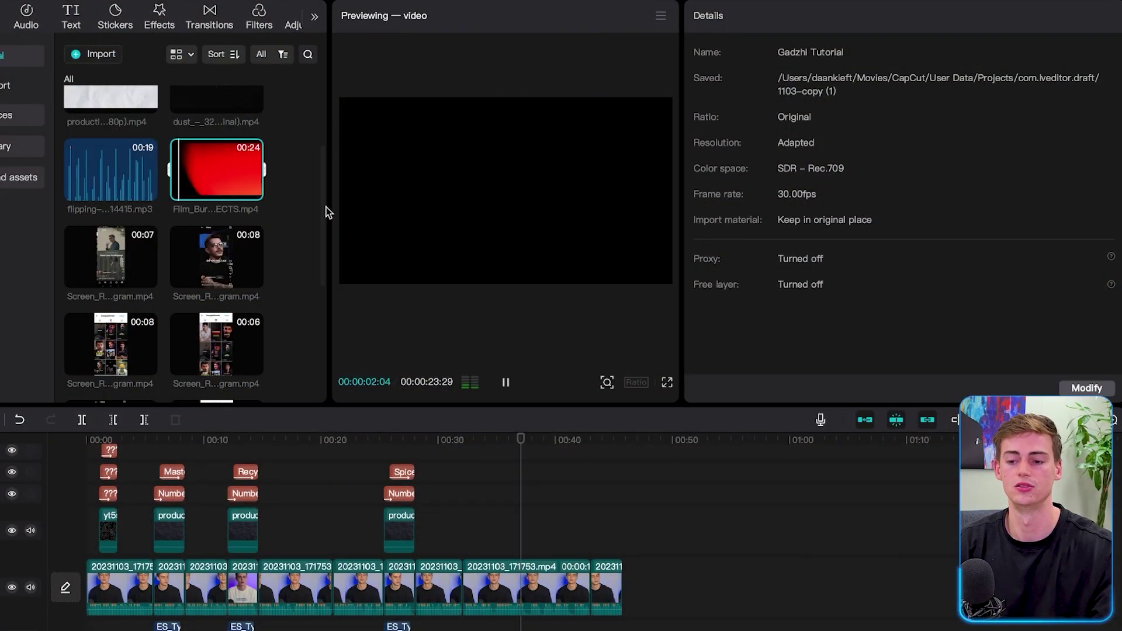
{"action": "left_click_drag", "start_coordinate": [245, 178], "coordinate": [635, 528]}
{"action": "left_click", "coordinate": [624, 470]}
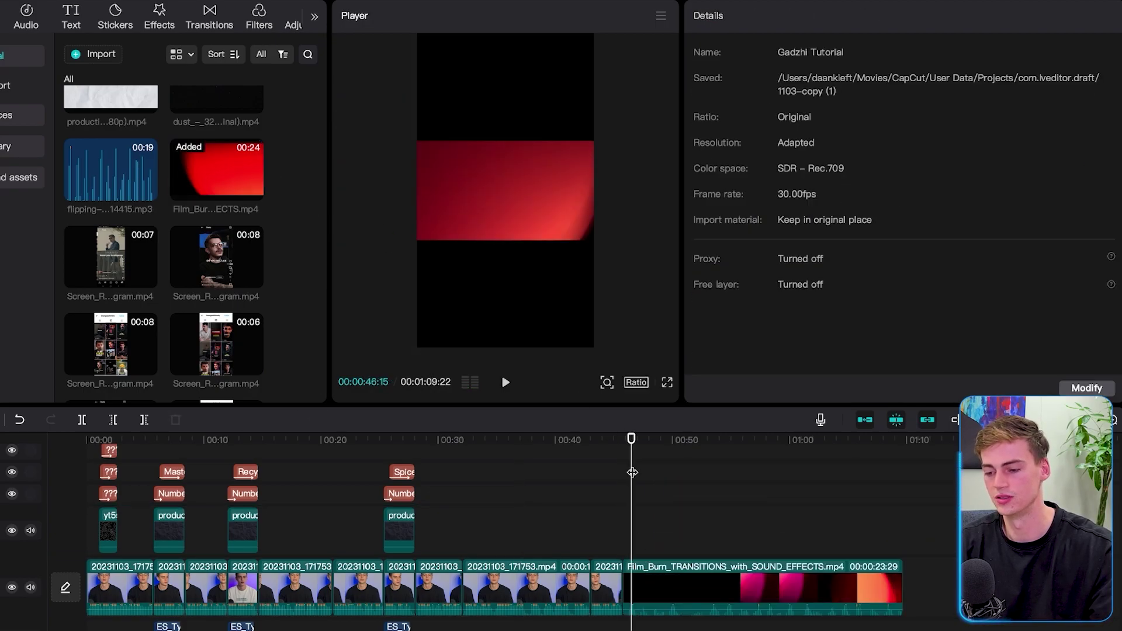
{"action": "key", "text": "XF86AudioLowerVolume"}
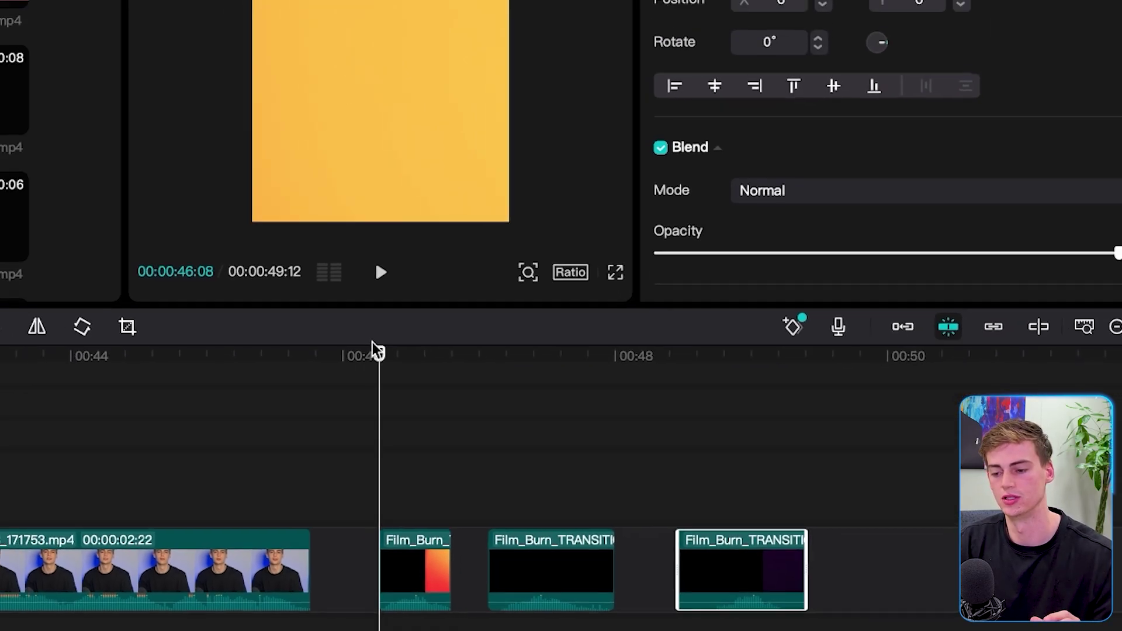
{"action": "key", "text": "space"}
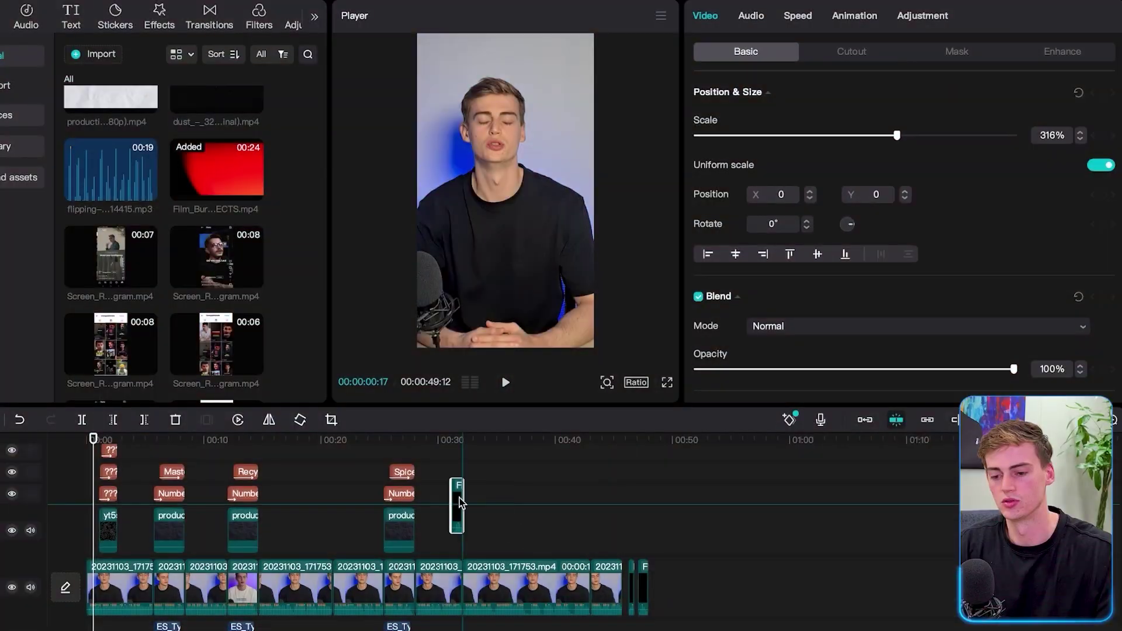
Place a film burn clip over the start of the topographic texture, set its blend mode to Screen and play back the opening
{"action": "left_click_drag", "start_coordinate": [457, 525], "coordinate": [105, 522]}
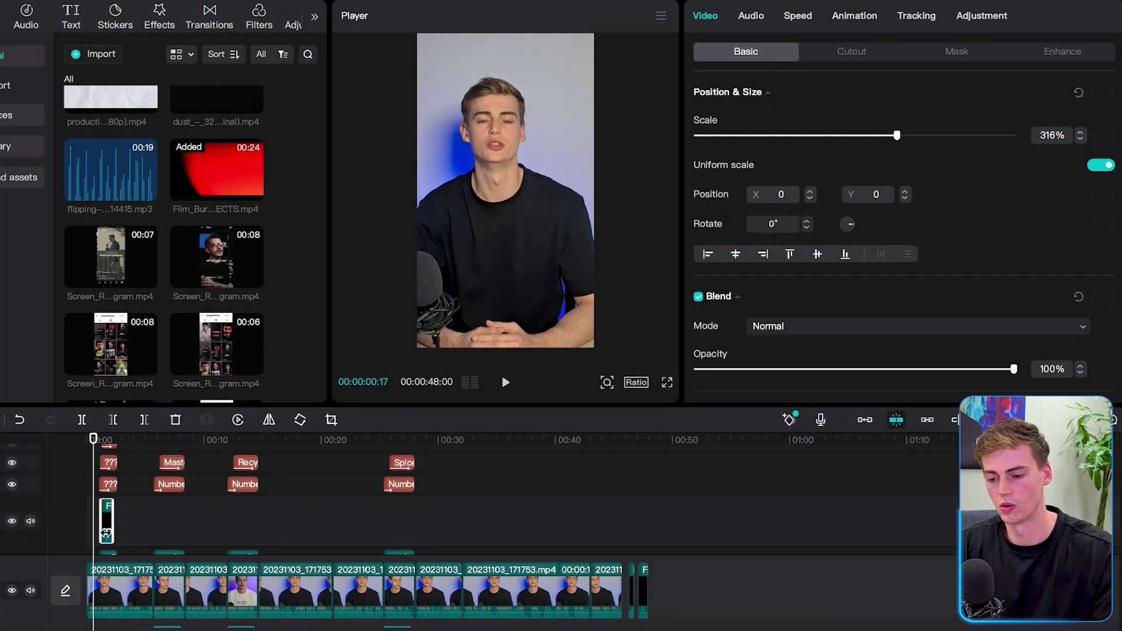
{"action": "scroll", "coordinate": [401, 553], "scroll_direction": "up", "scroll_amount": 3}
{"action": "left_click_drag", "start_coordinate": [131, 440], "coordinate": [160, 439]}
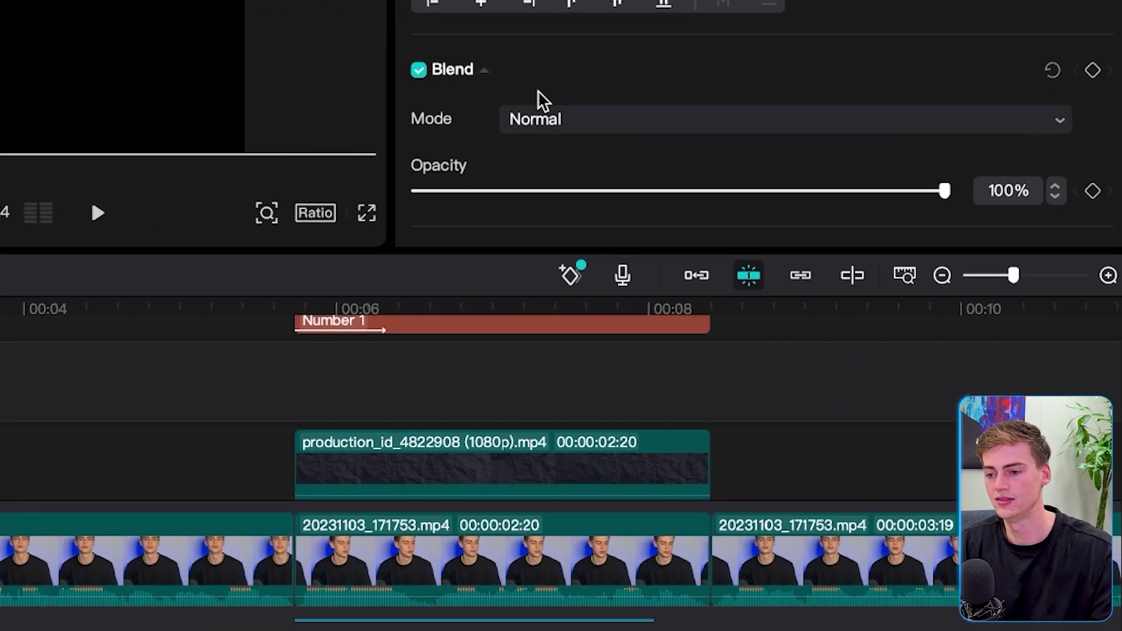
{"action": "left_click", "coordinate": [555, 121]}
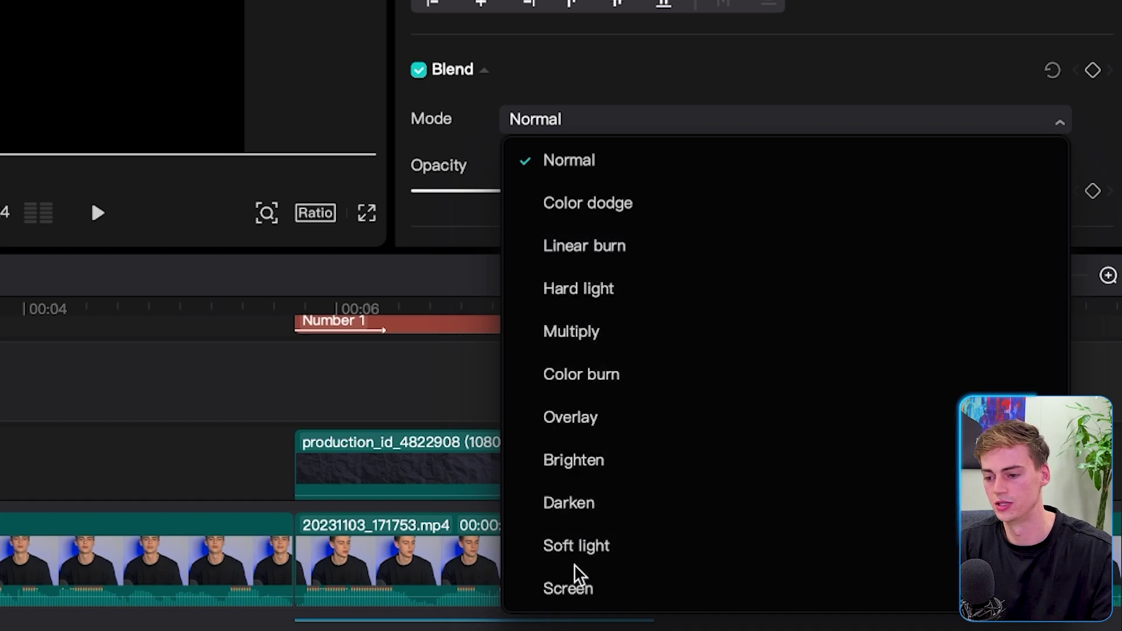
{"action": "left_click", "coordinate": [567, 589]}
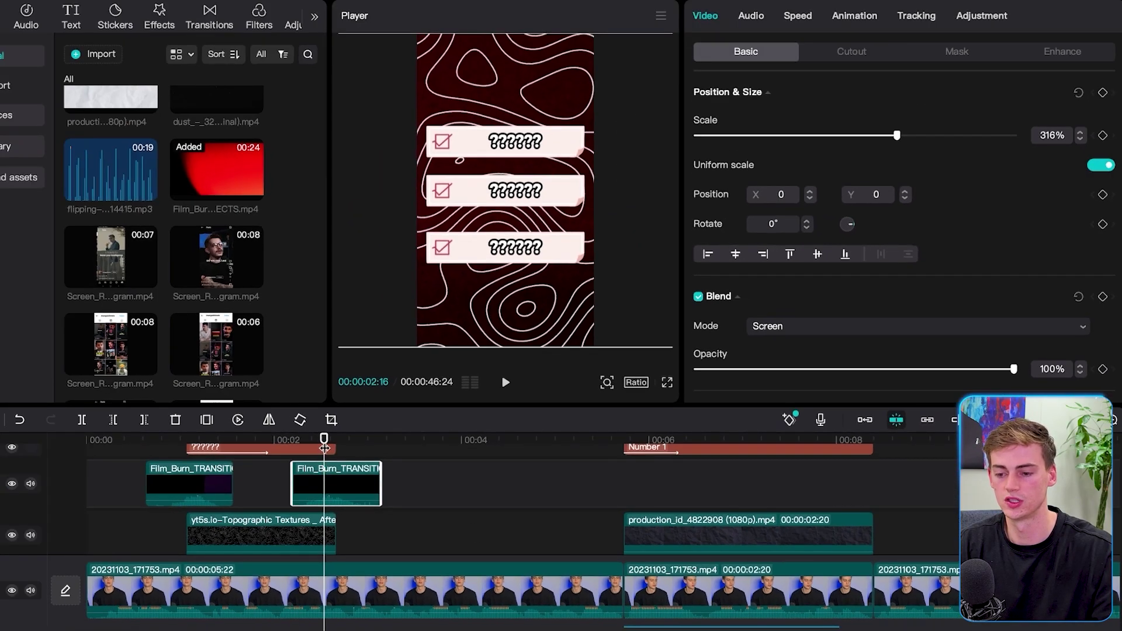
{"action": "left_click_drag", "start_coordinate": [325, 437], "coordinate": [132, 444]}
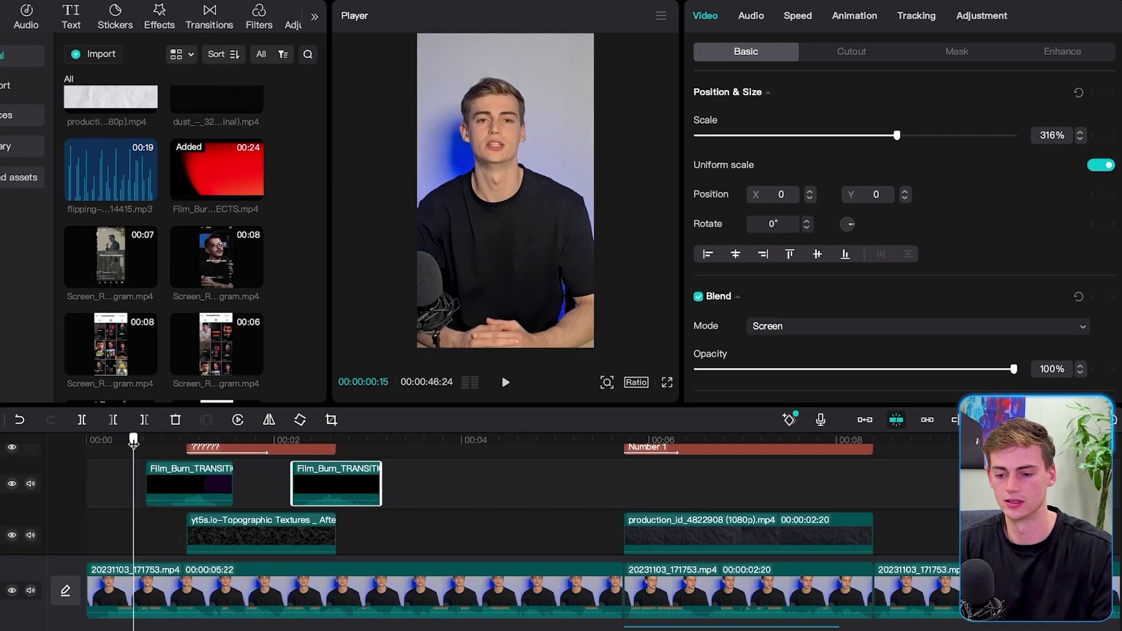
{"action": "key", "text": "space"}
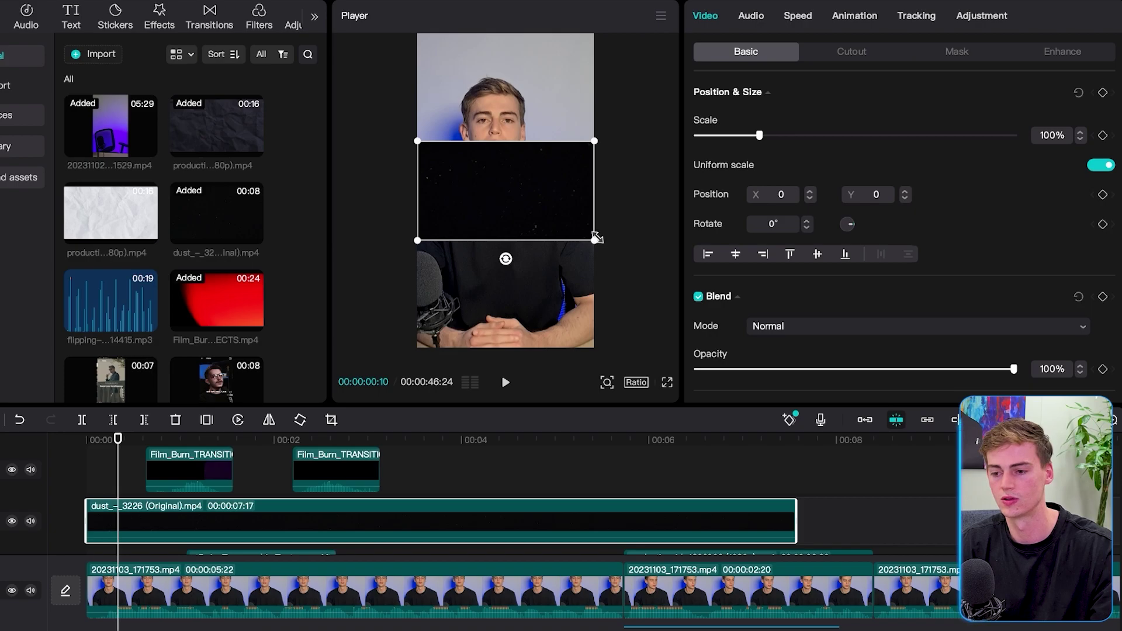
Enlarge the dust overlay to about 333% so it fills the frame and set its blend mode to Screen
{"action": "left_click_drag", "start_coordinate": [596, 236], "coordinate": [849, 490]}
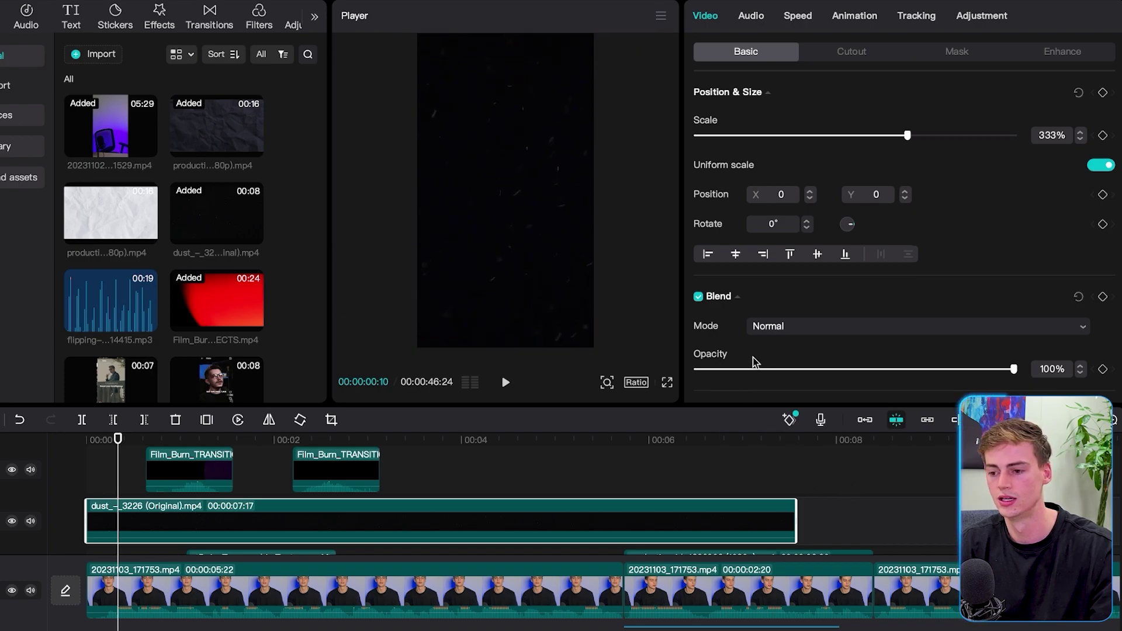
{"action": "left_click", "coordinate": [782, 327]}
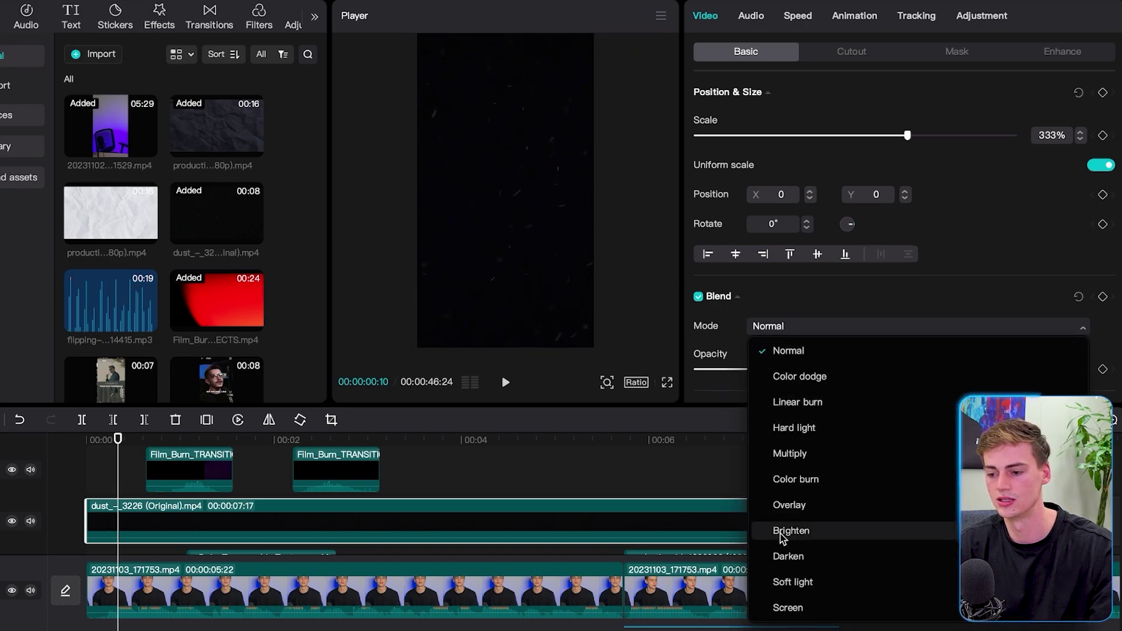
{"action": "left_click", "coordinate": [791, 608]}
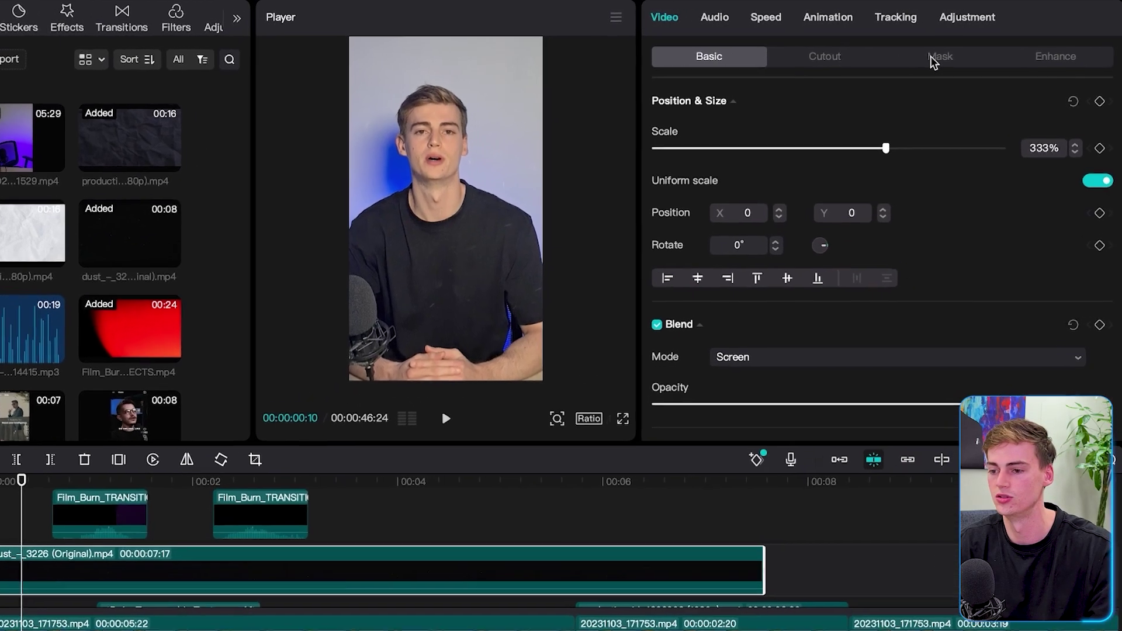
Apply a Circle mask to the dust overlay, enlarge it to about 714 by 717 and center it over the black shirt near X -18, Y -281
{"action": "left_click", "coordinate": [947, 51]}
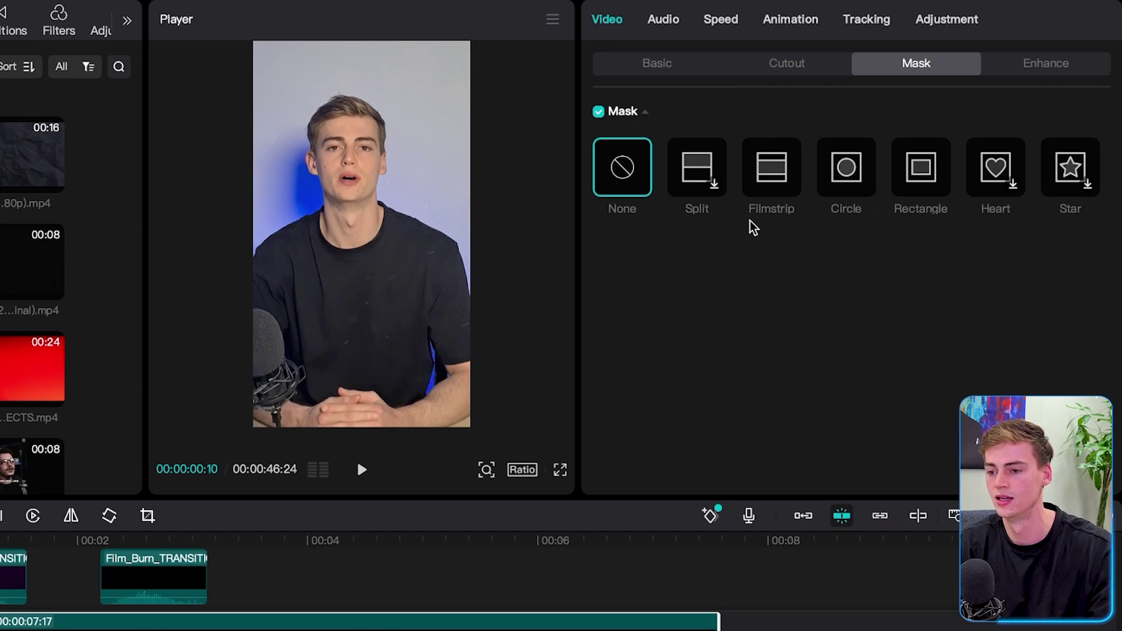
{"action": "left_click", "coordinate": [852, 176]}
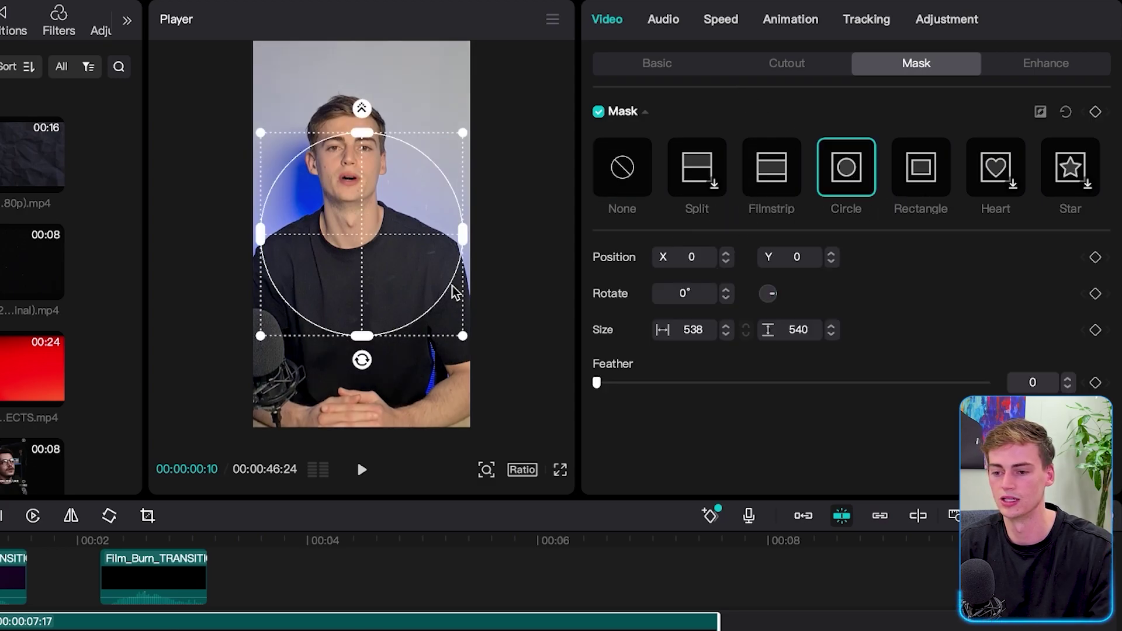
{"action": "left_click_drag", "start_coordinate": [381, 268], "coordinate": [369, 365]}
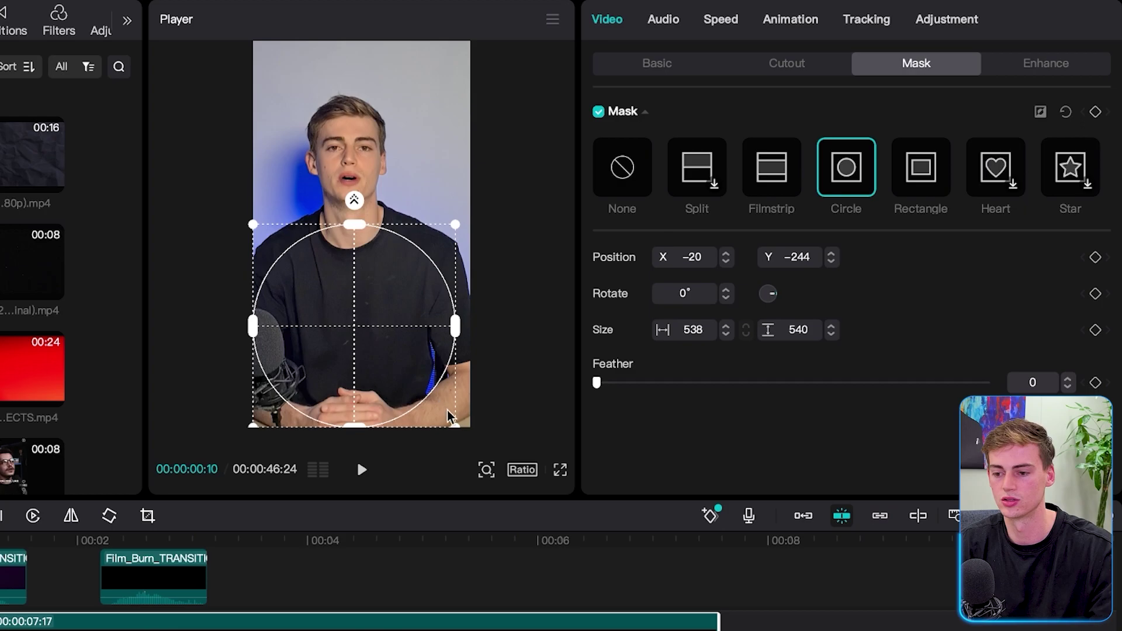
{"action": "left_click_drag", "start_coordinate": [453, 423], "coordinate": [485, 458]}
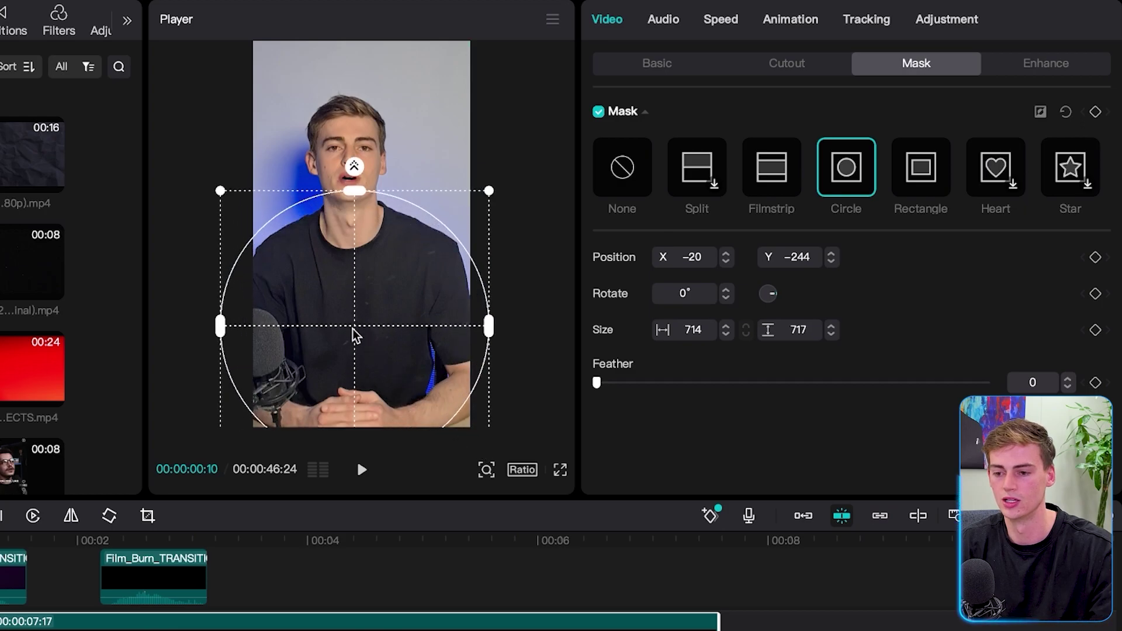
{"action": "left_click_drag", "start_coordinate": [350, 344], "coordinate": [363, 345]}
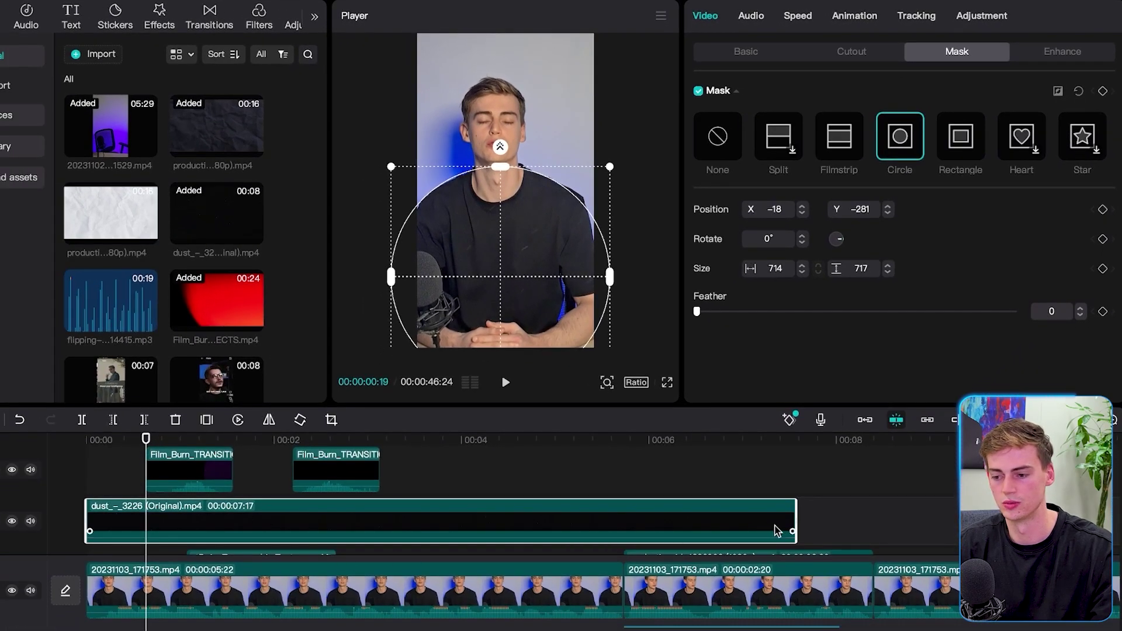
Trim the end of the dust overlay to 00:00:00:19, where the first film burn clip begins
{"action": "left_click_drag", "start_coordinate": [795, 518], "coordinate": [146, 518]}
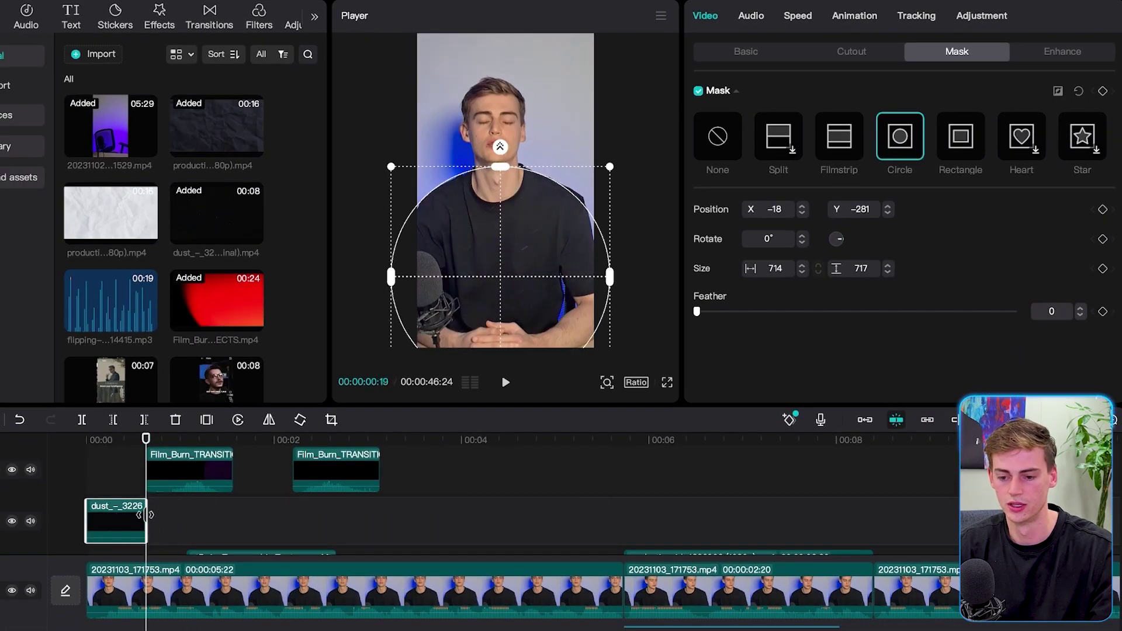
{"action": "left_click", "coordinate": [115, 518]}
{"action": "left_click", "coordinate": [121, 518]}
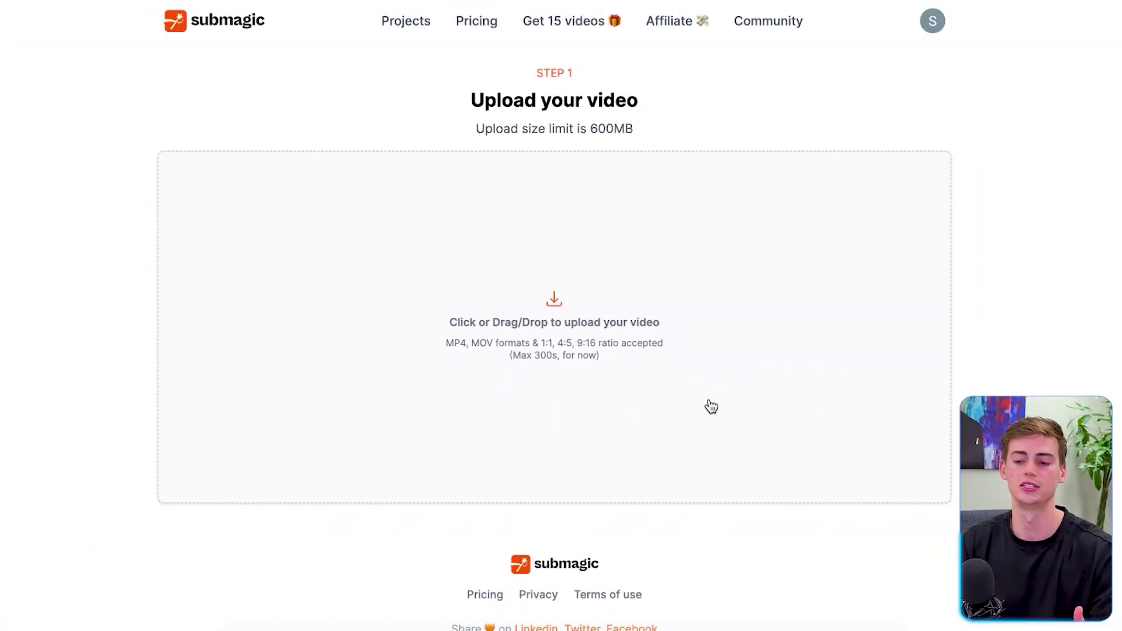
In Submagic, choose the Iman Gadzhi typewriter effects .mov from the Submagic > Gadzhi folder as the video to upload
{"action": "left_click", "coordinate": [580, 284]}
{"action": "left_click", "coordinate": [585, 168]}
{"action": "left_click", "coordinate": [819, 168]}
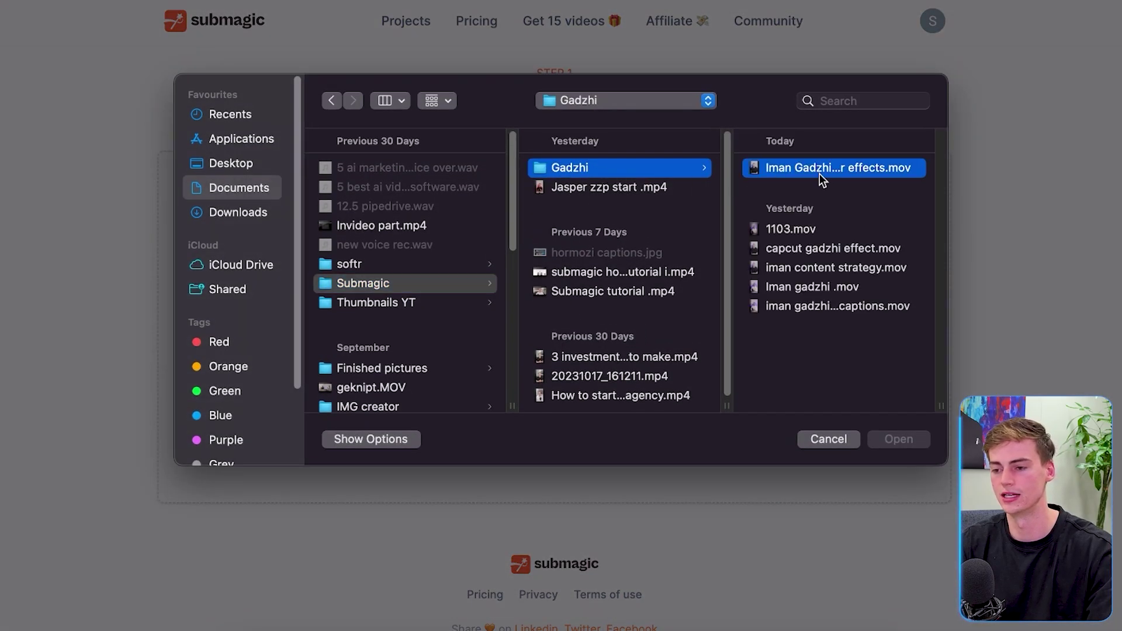
{"action": "left_click", "coordinate": [911, 441]}
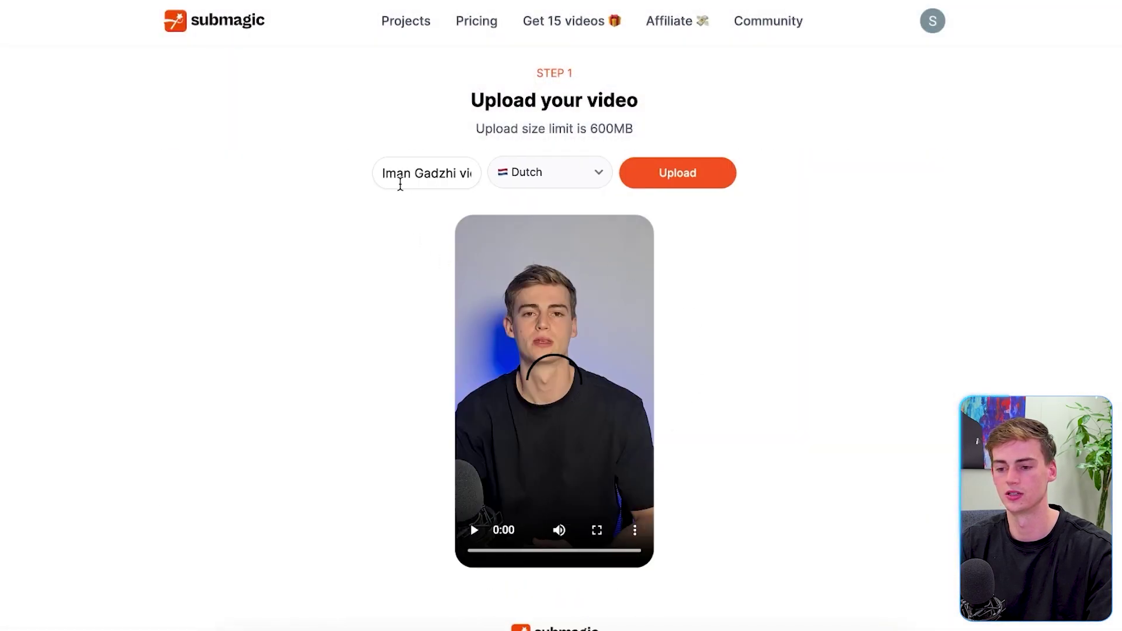
Set the video's caption language to English and upload it
{"action": "left_click", "coordinate": [583, 177]}
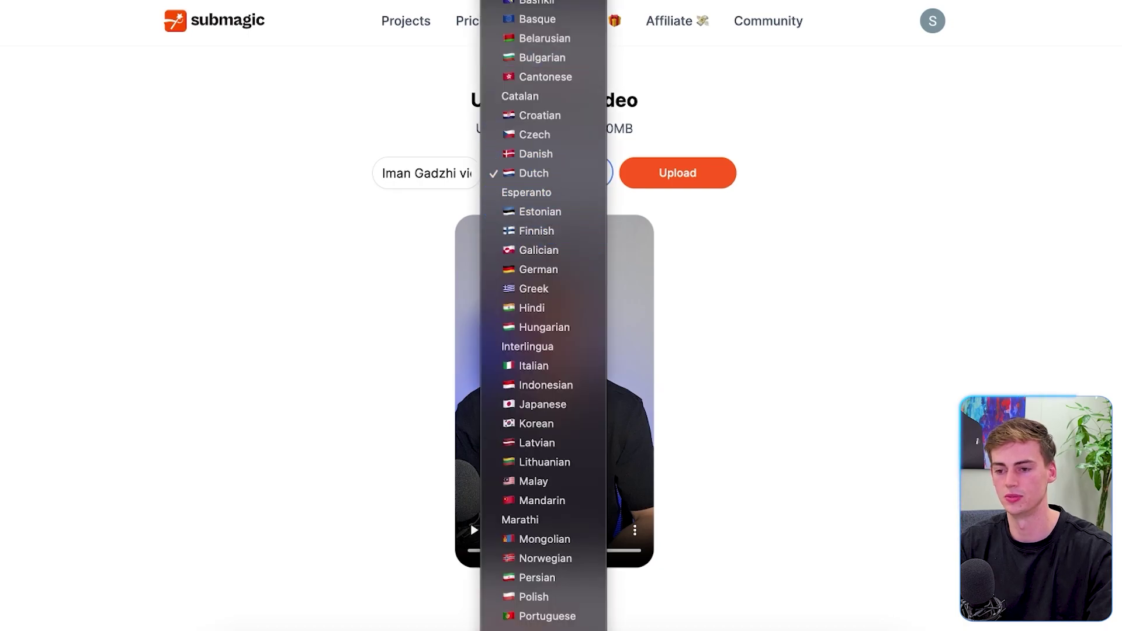
{"action": "left_click", "coordinate": [534, 9]}
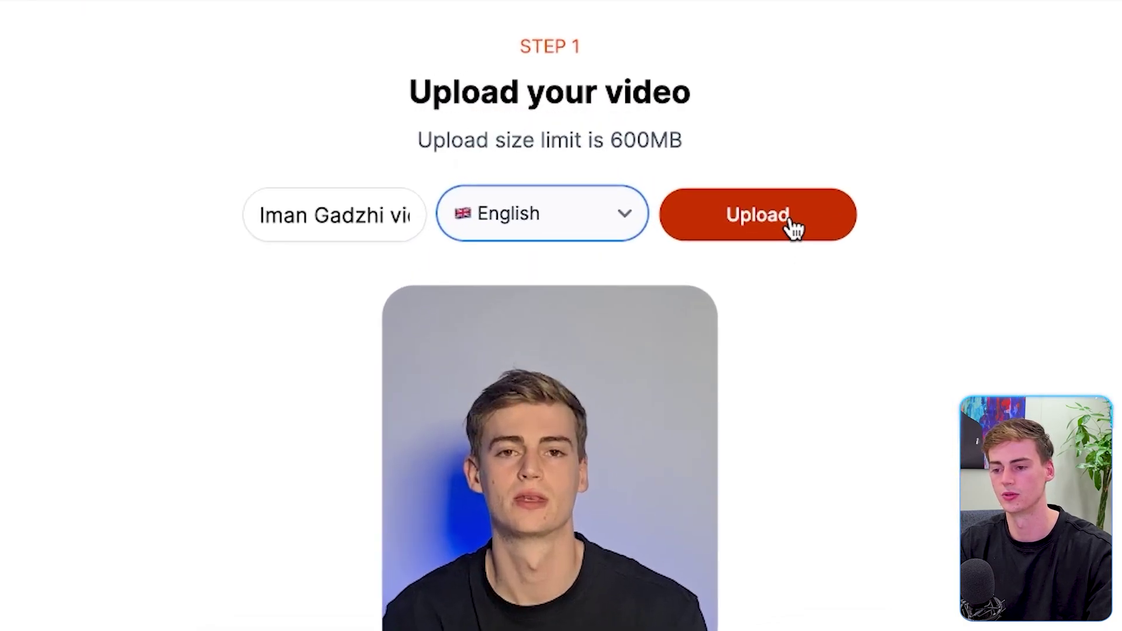
{"action": "left_click", "coordinate": [792, 222]}
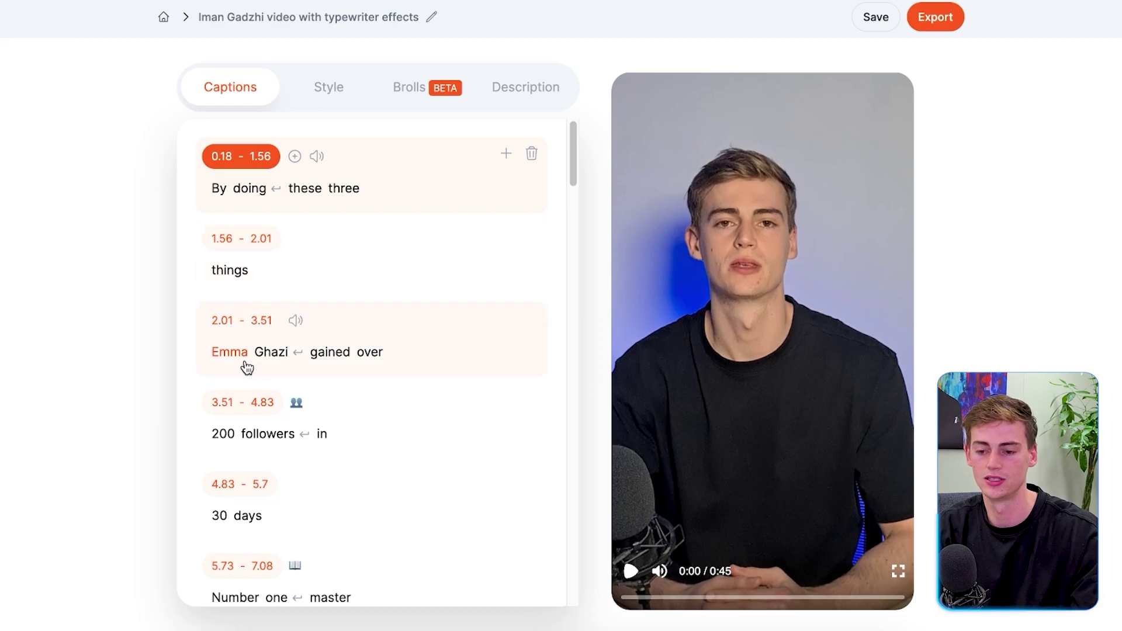
Correct the misheard name "Emma Ghazi" in the caption at 2.01 - 3.51 to "Iman Gadzhi"
{"action": "left_click", "coordinate": [229, 355]}
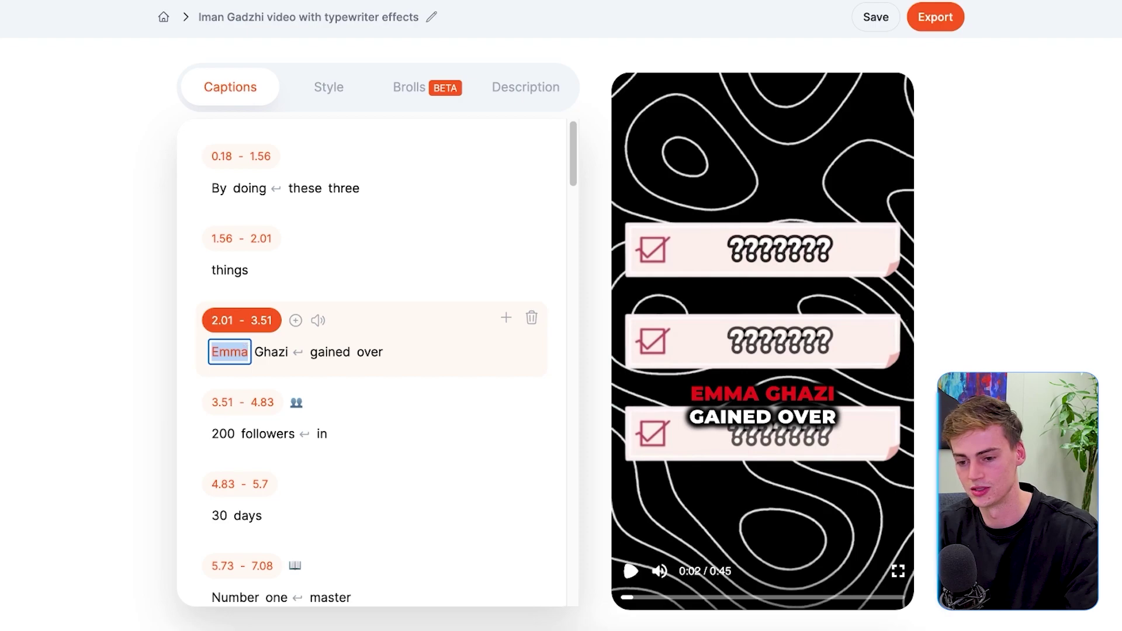
{"action": "type", "text": "Iman"}
{"action": "left_click", "coordinate": [261, 353]}
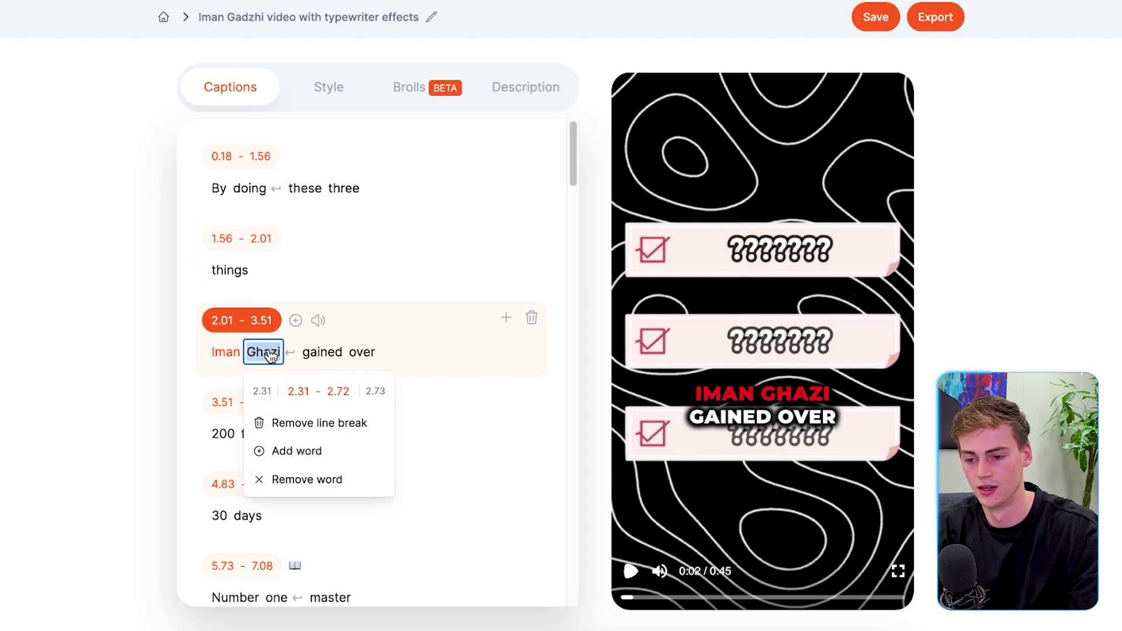
{"action": "type", "text": "Gadzhi"}
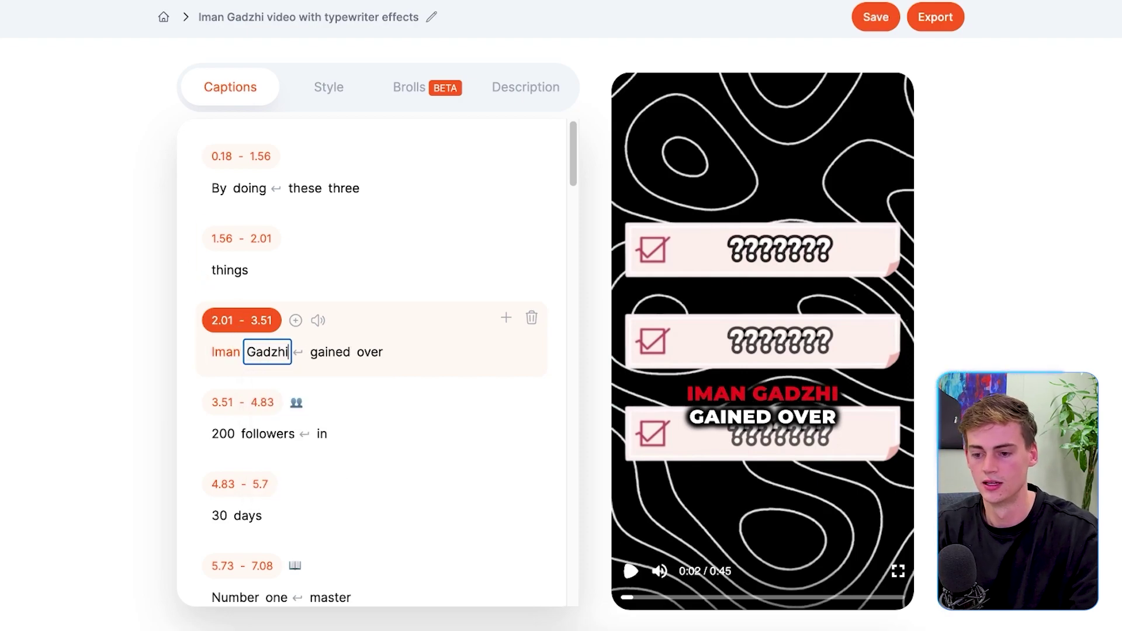
{"action": "left_click", "coordinate": [127, 327]}
{"action": "scroll", "coordinate": [251, 439], "scroll_direction": "down", "scroll_amount": 2}
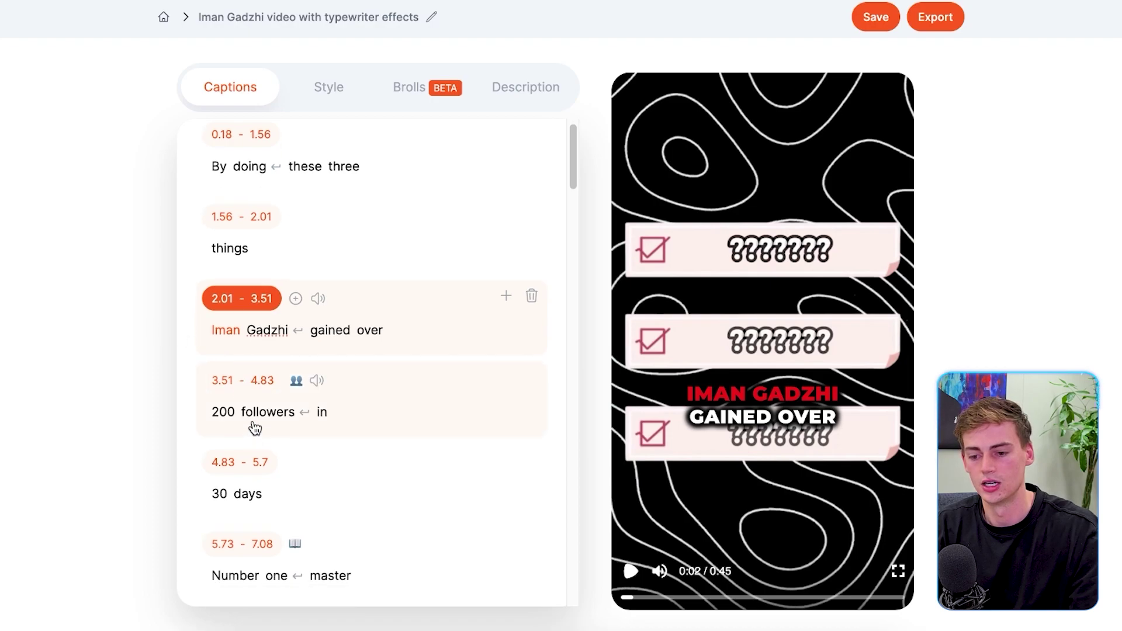
{"action": "scroll", "coordinate": [263, 403], "scroll_direction": "down", "scroll_amount": 2}
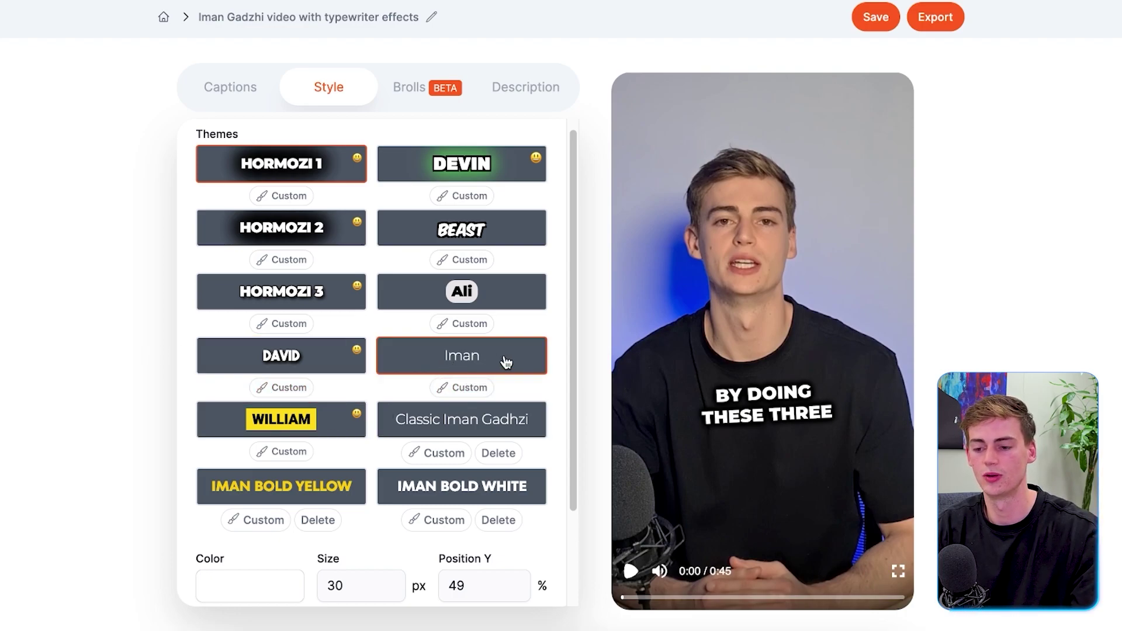
Apply the Iman caption theme and try the Iman Bold Yellow and Iman Bold White themes
{"action": "left_click", "coordinate": [451, 357]}
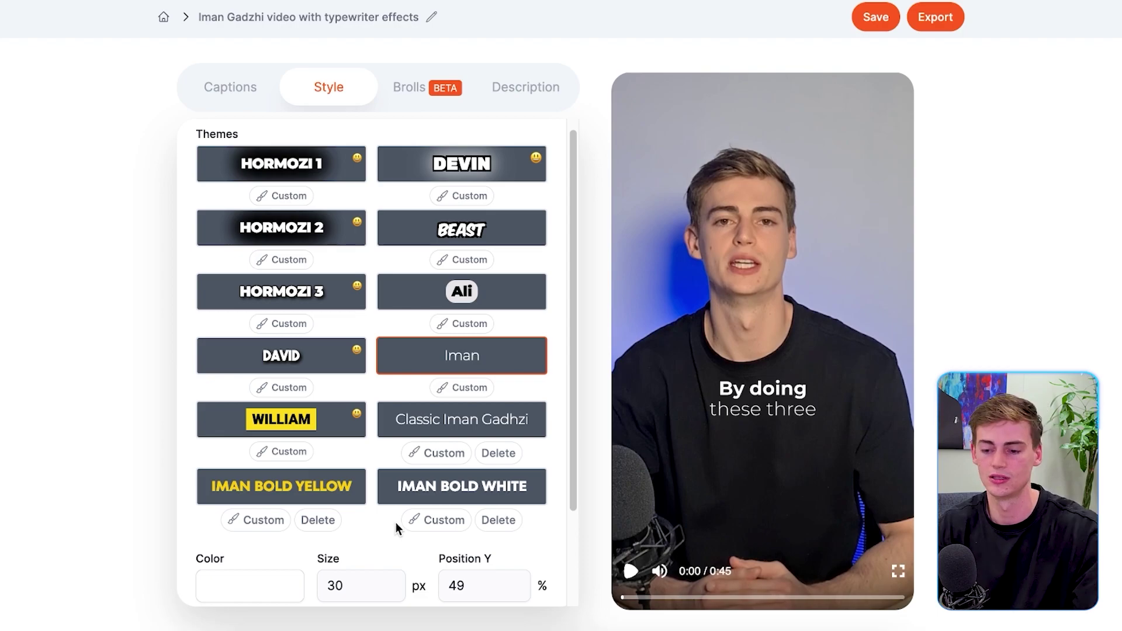
{"action": "left_click", "coordinate": [327, 490]}
{"action": "left_click", "coordinate": [275, 499]}
{"action": "left_click", "coordinate": [451, 502]}
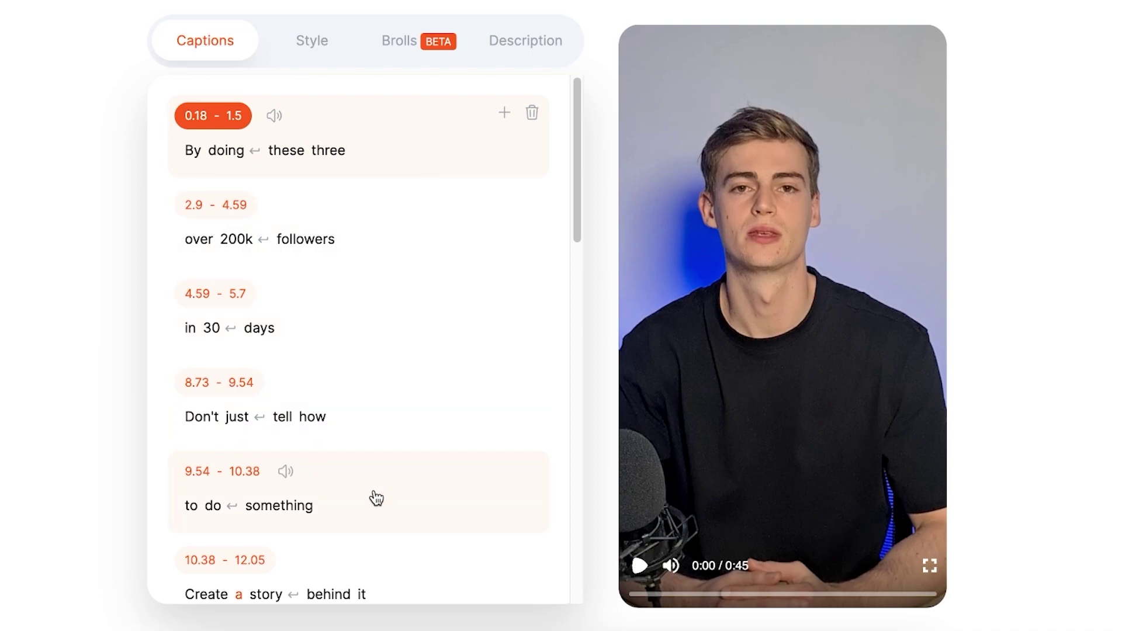
Review the edited caption list and move the video preview to near the beginning
{"action": "scroll", "coordinate": [288, 273], "scroll_direction": "down", "scroll_amount": 1}
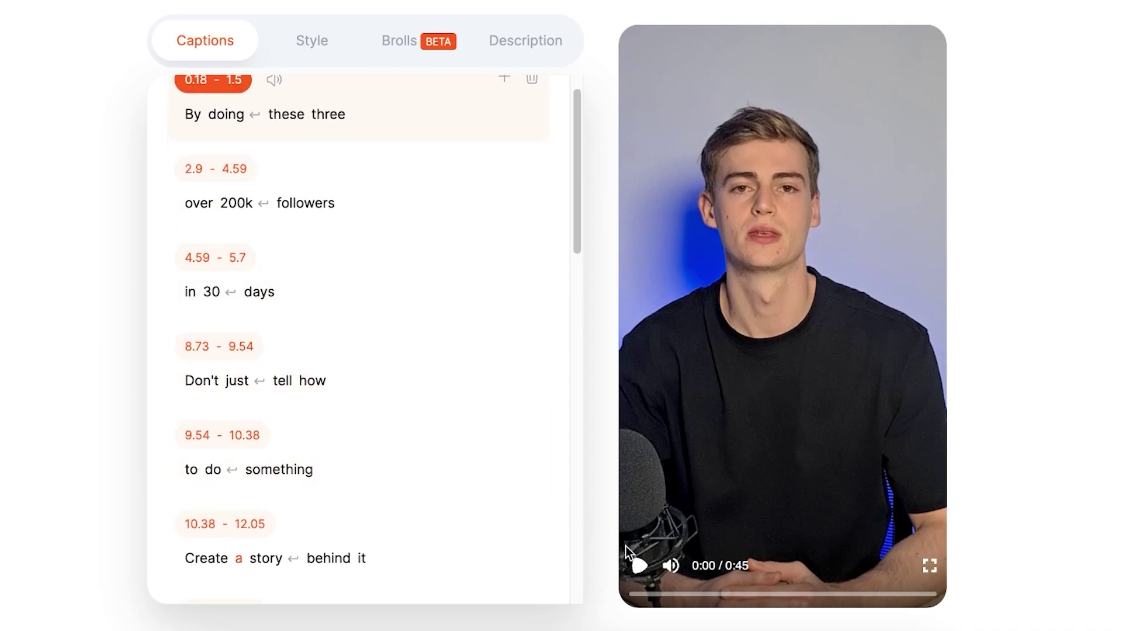
{"action": "left_click", "coordinate": [649, 596]}
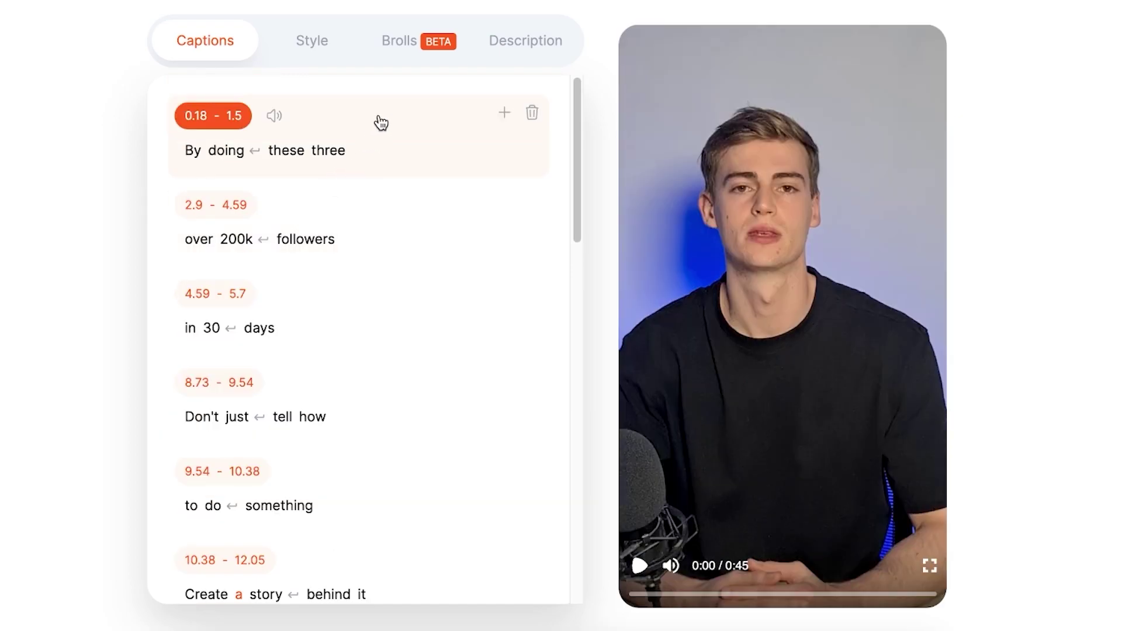
Browse stock B-roll videos for the word "followers" in the line "over 200k followers in 30 days" without applying one
{"action": "left_click", "coordinate": [398, 52]}
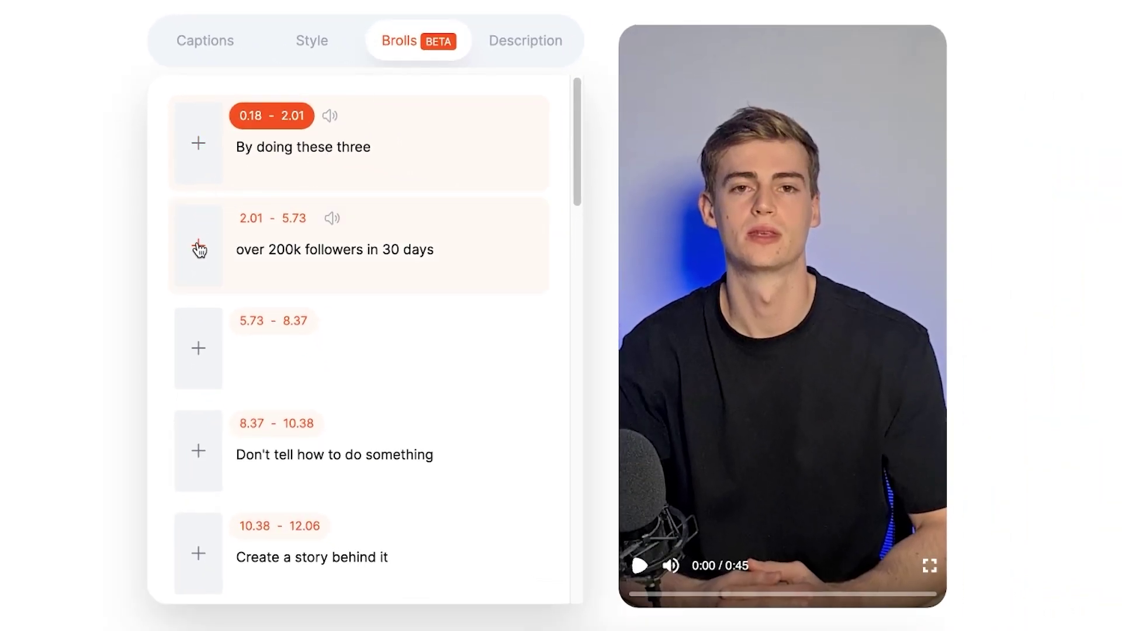
{"action": "left_click", "coordinate": [199, 246]}
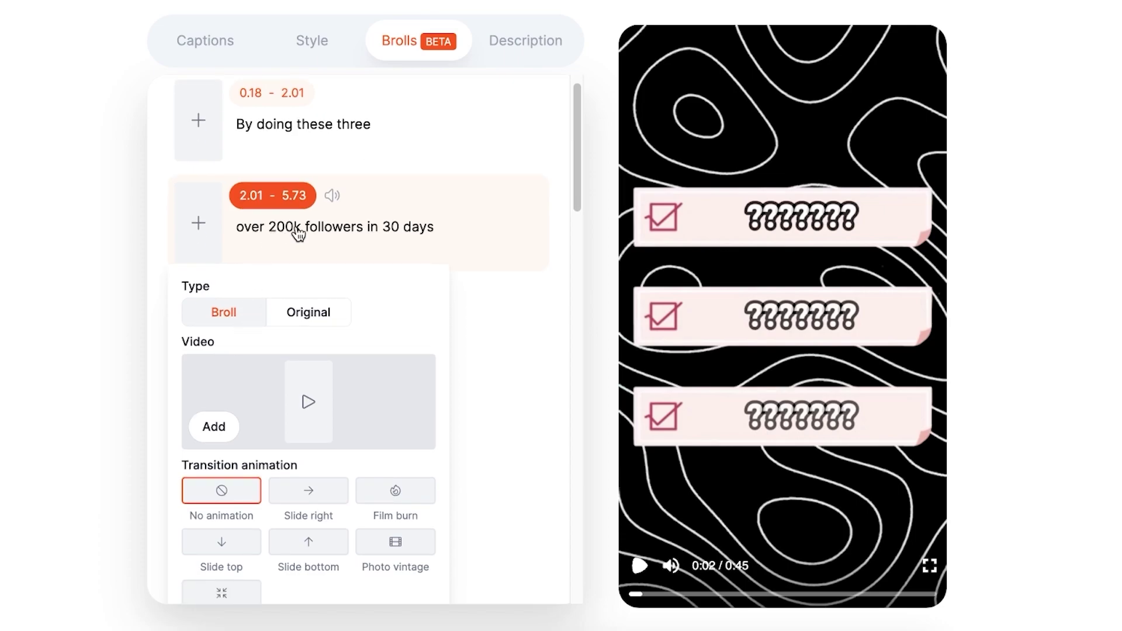
{"action": "left_click", "coordinate": [328, 228]}
{"action": "scroll", "coordinate": [252, 397], "scroll_direction": "down", "scroll_amount": 1}
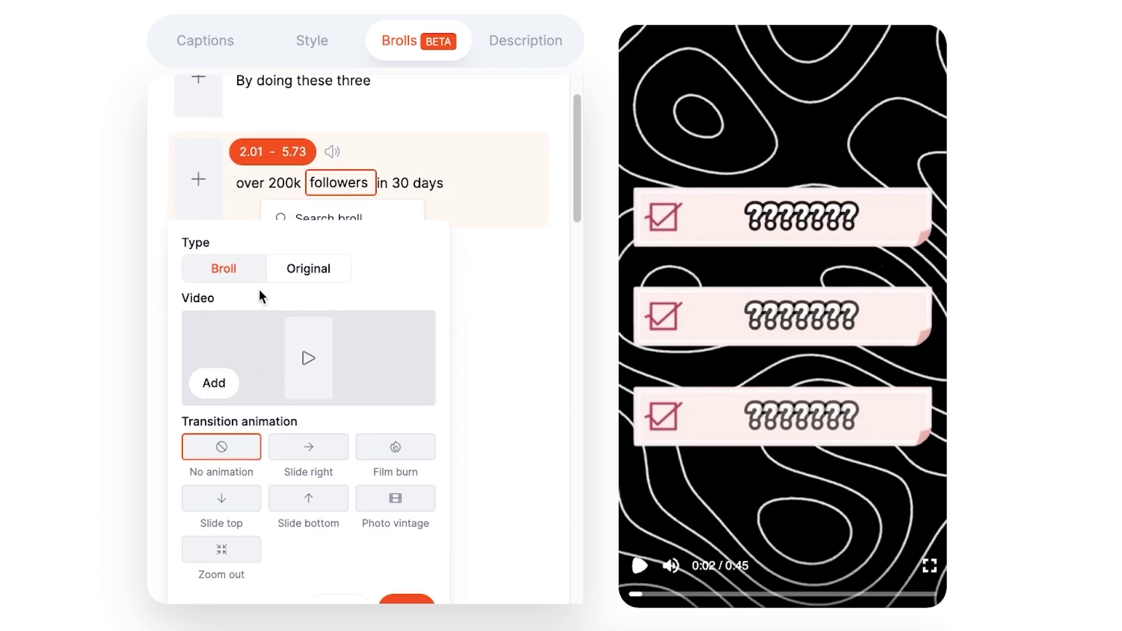
{"action": "left_click", "coordinate": [239, 279]}
{"action": "scroll", "coordinate": [237, 327], "scroll_direction": "down", "scroll_amount": 5}
{"action": "scroll", "coordinate": [234, 175], "scroll_direction": "up", "scroll_amount": 1}
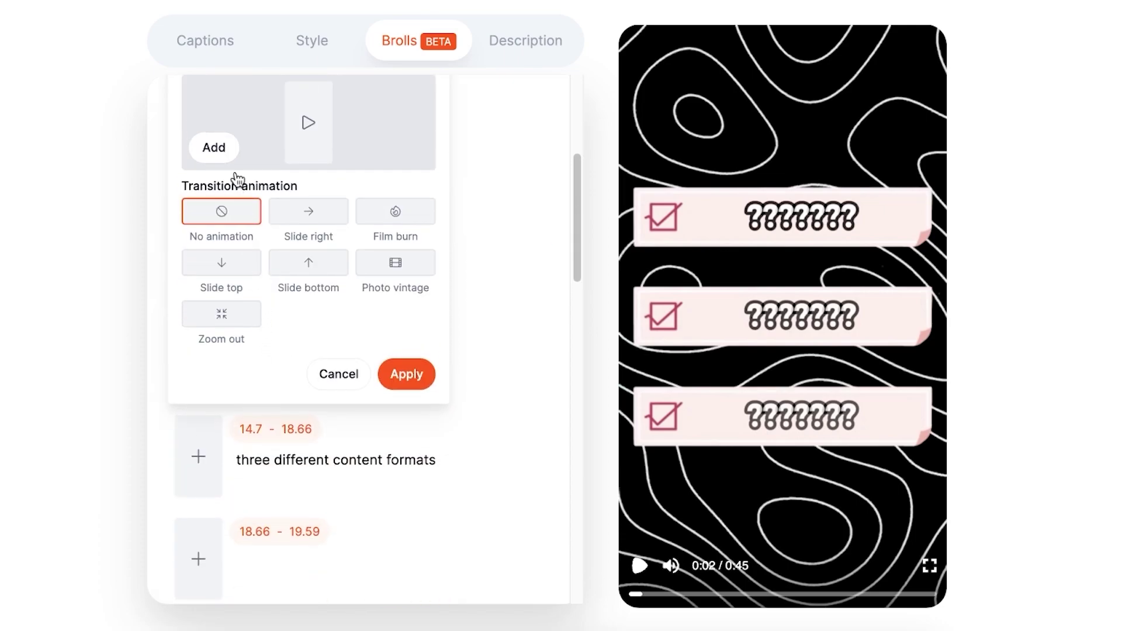
{"action": "left_click", "coordinate": [214, 147]}
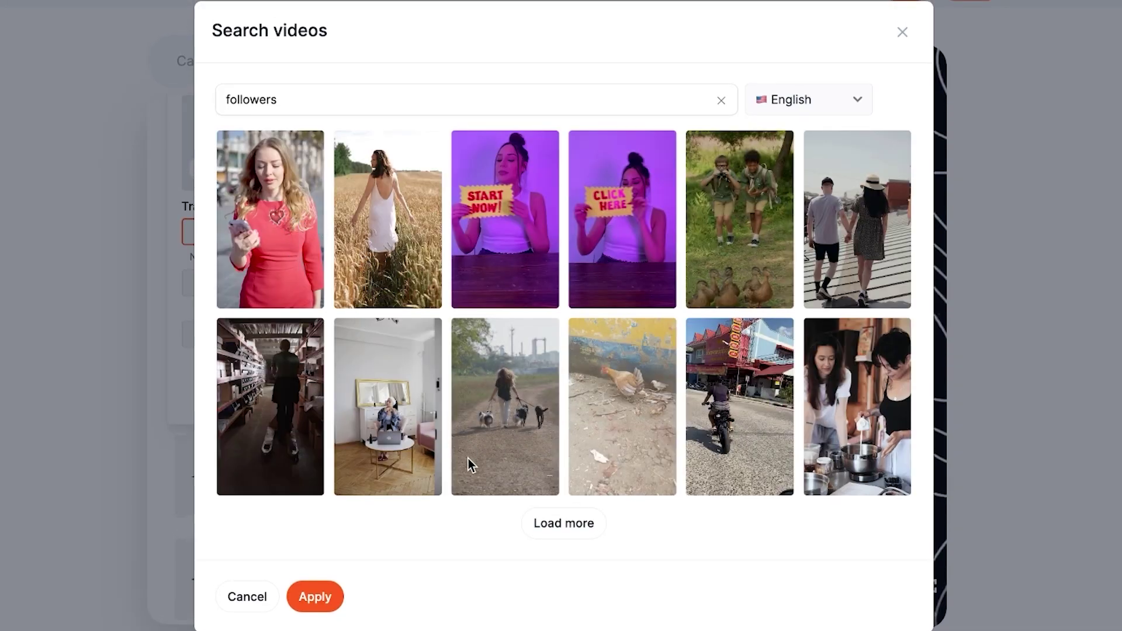
{"action": "left_click", "coordinate": [247, 597]}
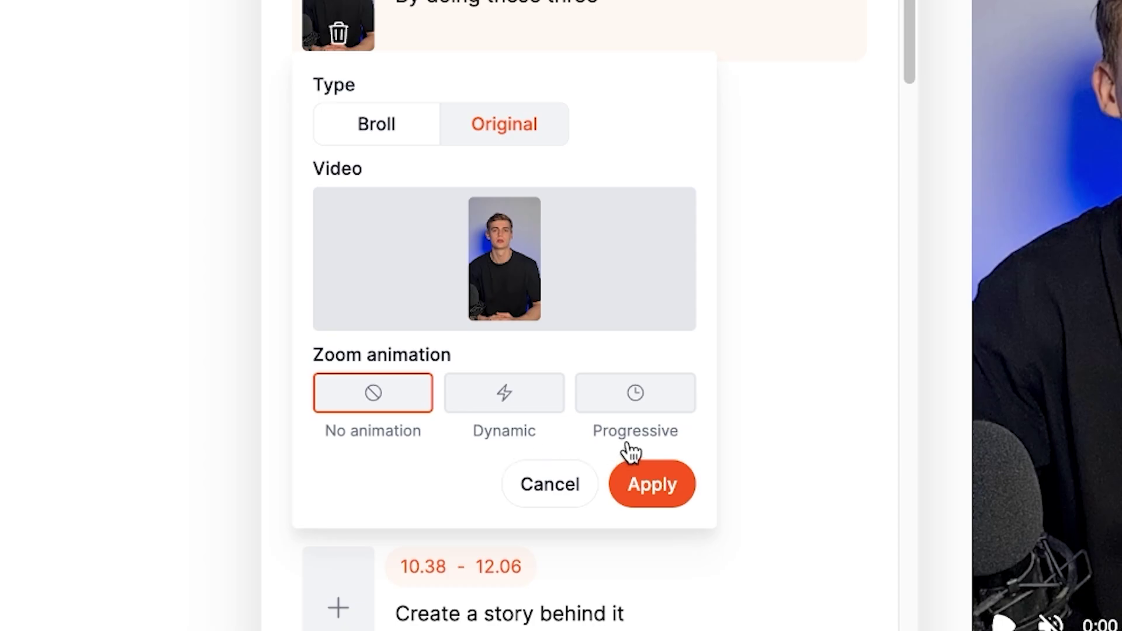
Apply the Dynamic zoom animation to the original footage of "By doing these three" and play back the result
{"action": "left_click", "coordinate": [509, 400]}
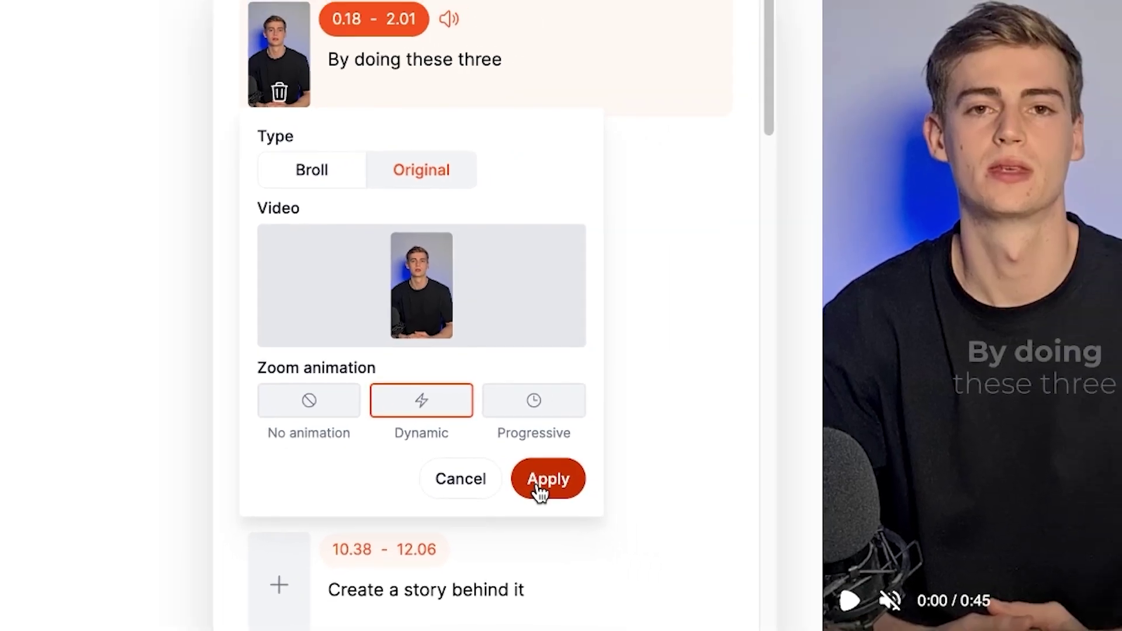
{"action": "left_click", "coordinate": [645, 491]}
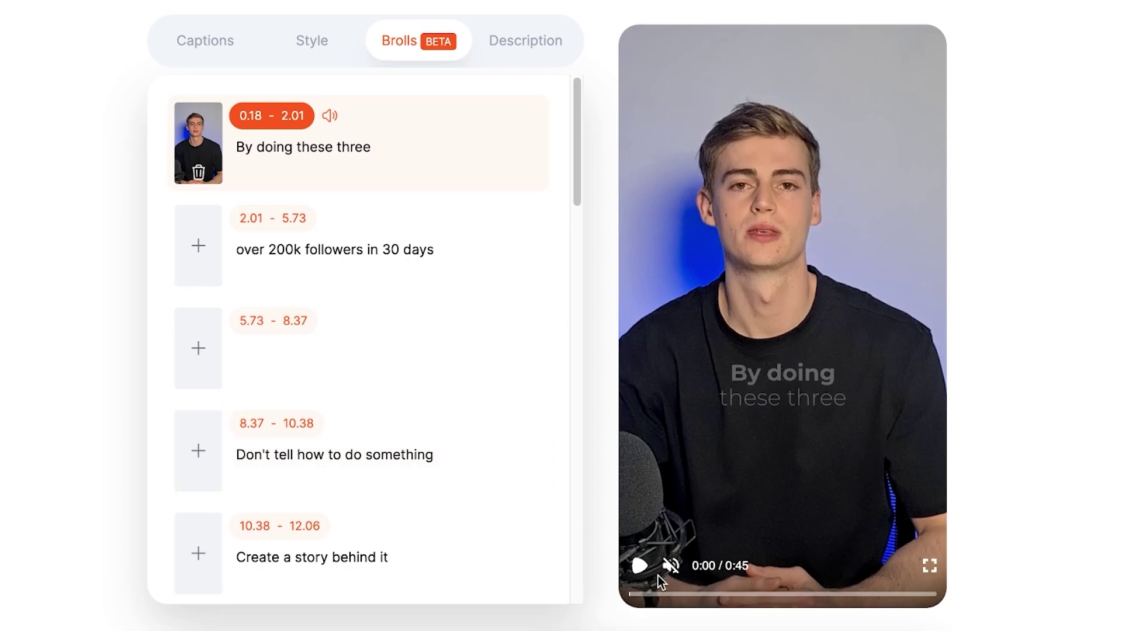
{"action": "left_click", "coordinate": [639, 566]}
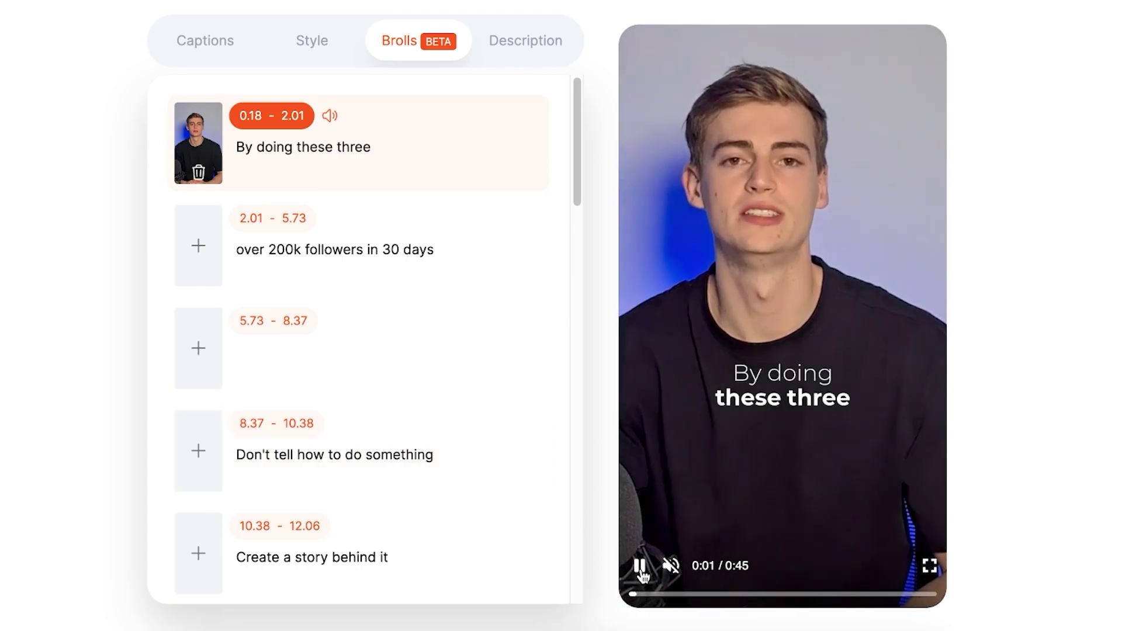
{"action": "left_click", "coordinate": [639, 566]}
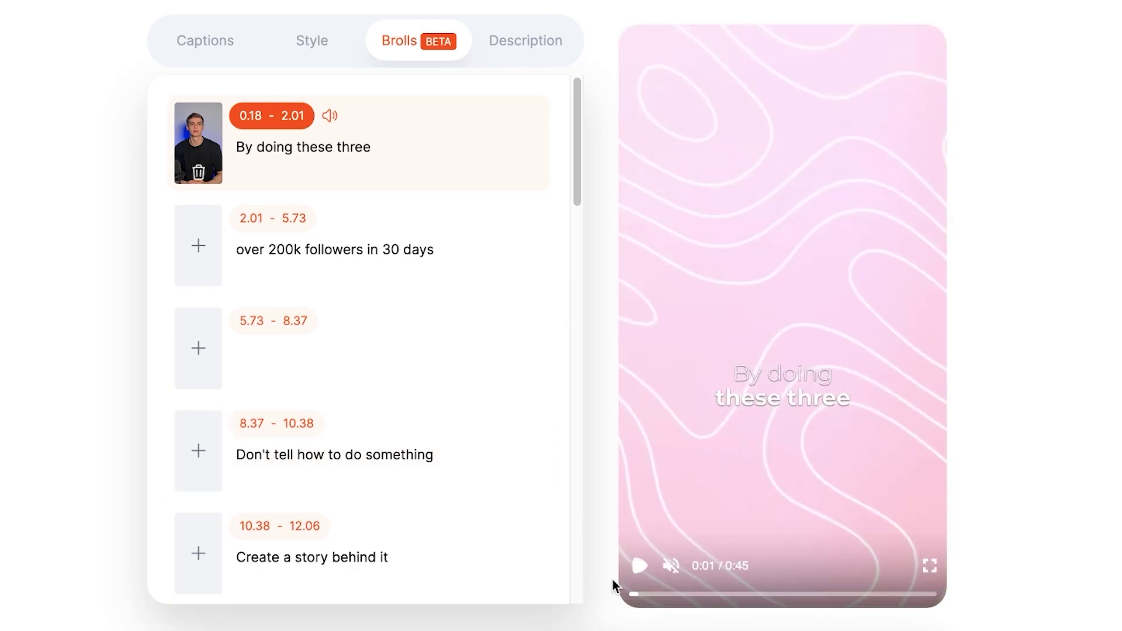
{"action": "left_click", "coordinate": [642, 595]}
Try the Progressive zoom animation on the "By doing these three" segment and play it back
{"action": "left_click", "coordinate": [219, 155]}
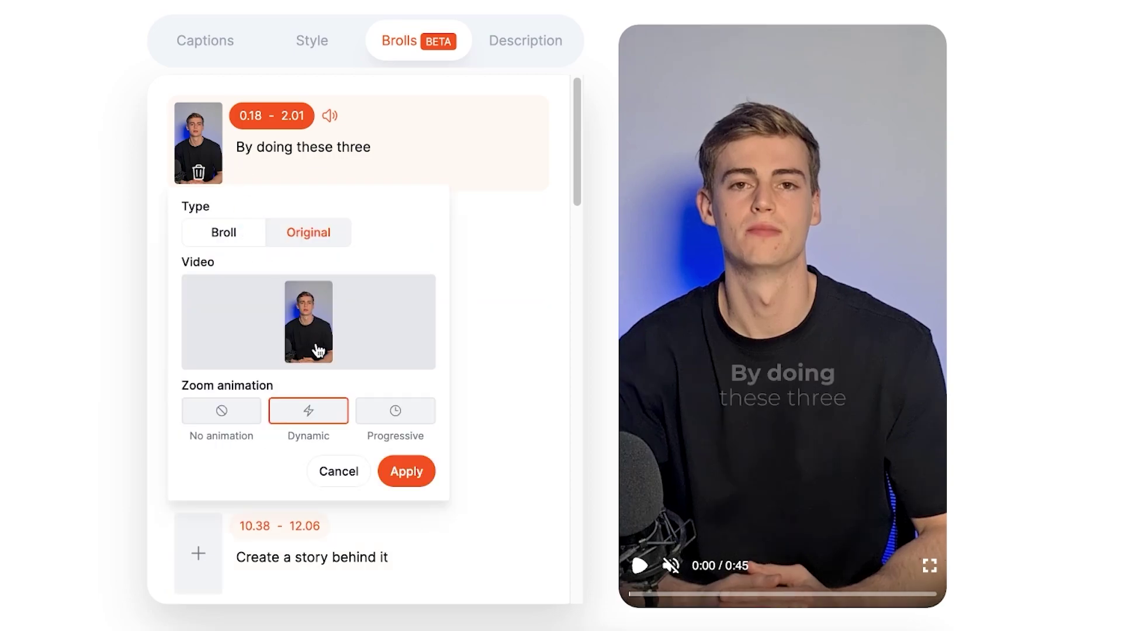
{"action": "left_click", "coordinate": [401, 422]}
{"action": "left_click", "coordinate": [410, 473]}
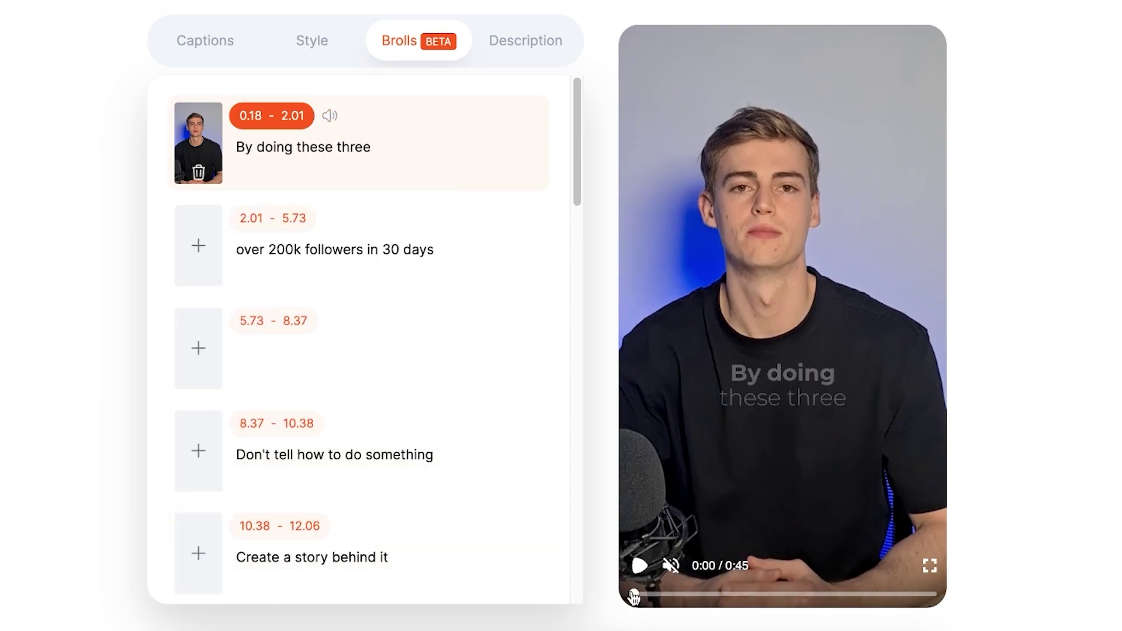
{"action": "left_click", "coordinate": [639, 566]}
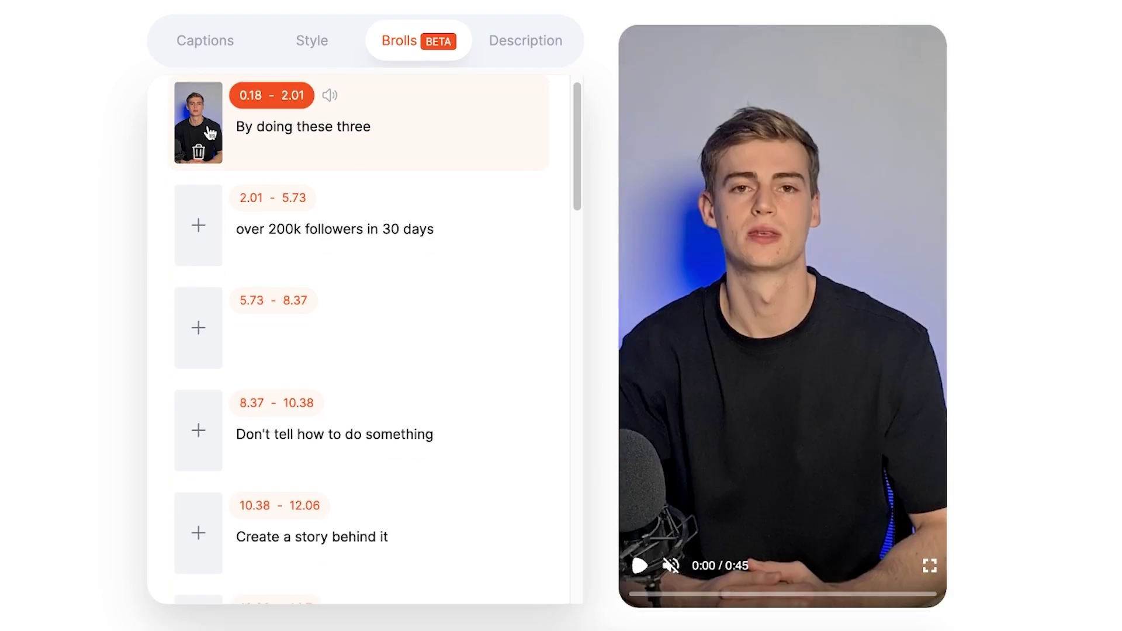
Set the zoom animation of the "By doing these three" segment back to Dynamic and check the start of the video
{"action": "left_click", "coordinate": [211, 134]}
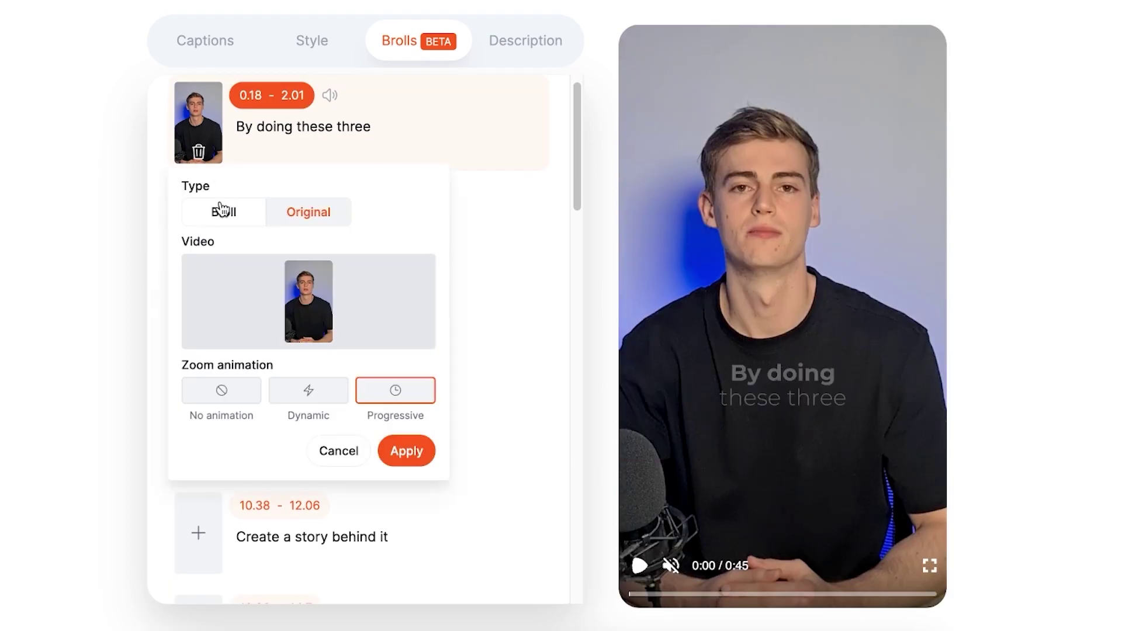
{"action": "left_click", "coordinate": [308, 409]}
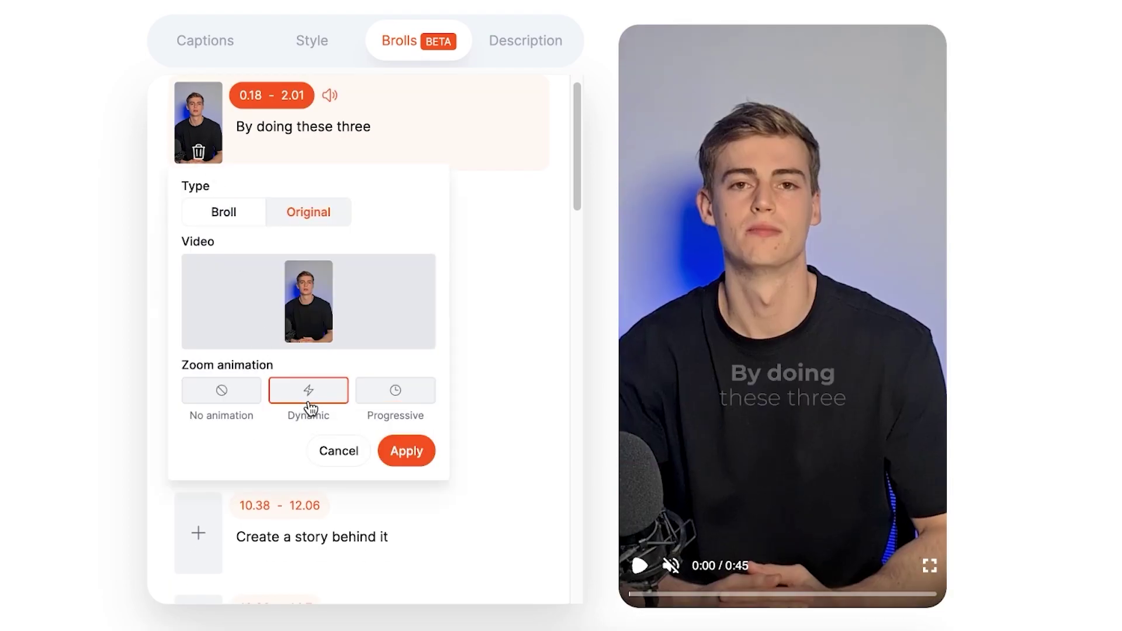
{"action": "left_click", "coordinate": [402, 453]}
{"action": "left_click", "coordinate": [651, 594]}
{"action": "left_click", "coordinate": [635, 593]}
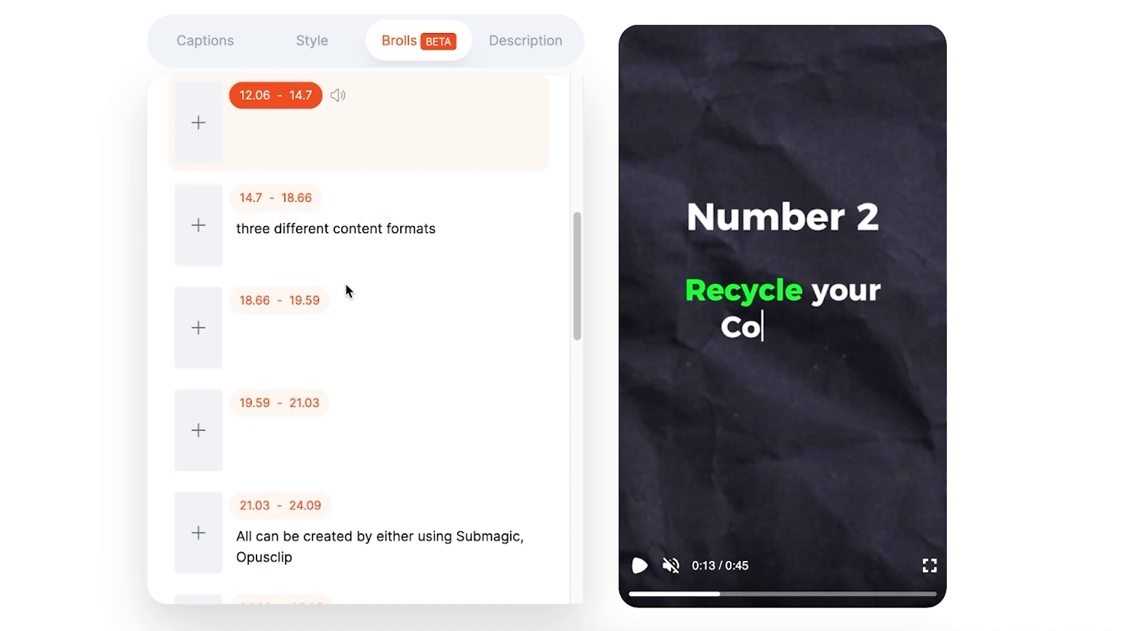
Look through the remaining B-roll segments after the one at 12.06 - 14.7
{"action": "scroll", "coordinate": [351, 304], "scroll_direction": "down", "scroll_amount": 1}
{"action": "scroll", "coordinate": [350, 315], "scroll_direction": "down", "scroll_amount": 4}
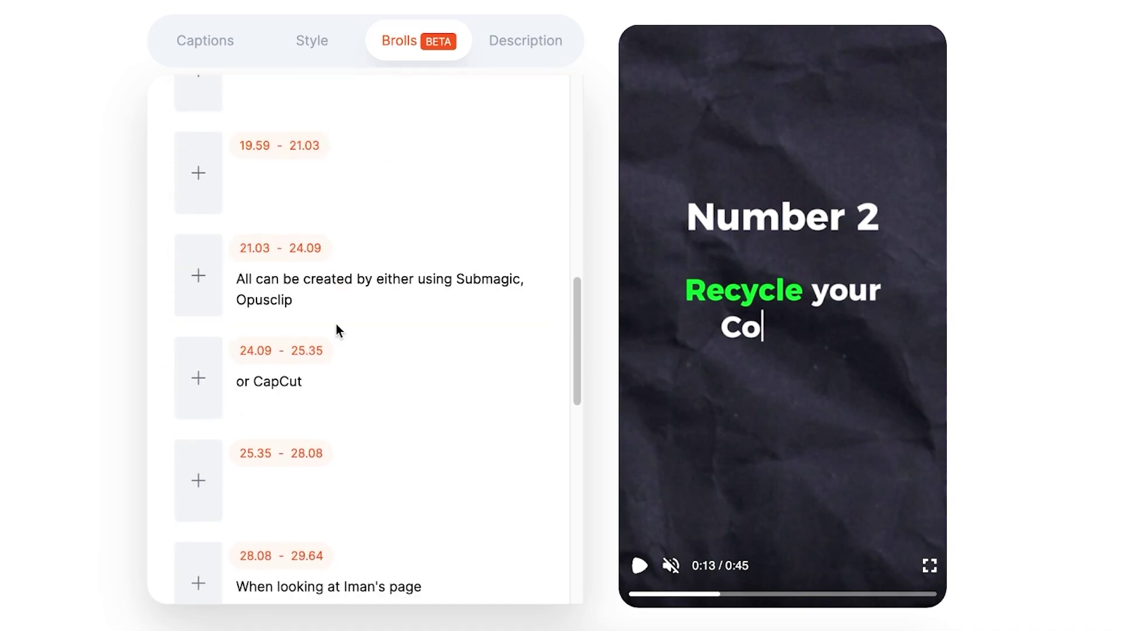